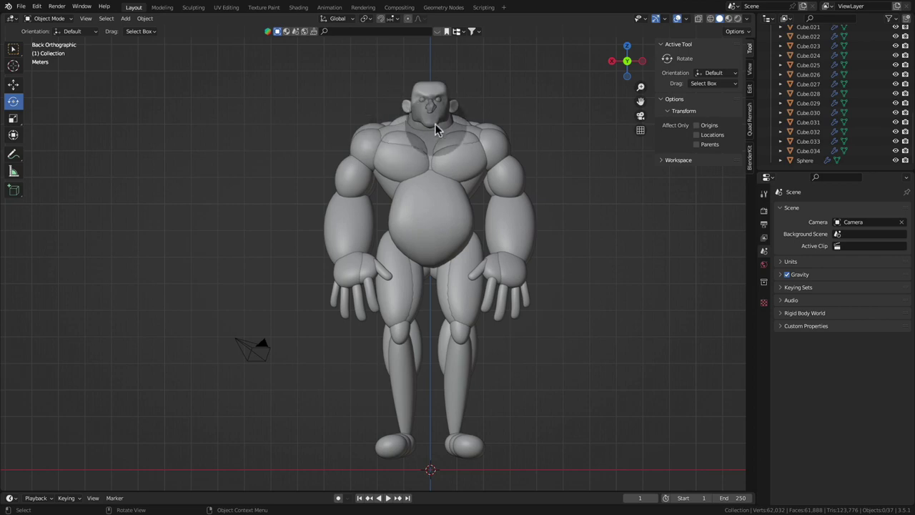
# Step: Orbit and pan around the muscular character to study it from the side and front
pyautogui.moveTo(458, 140)
pyautogui.mouseDown(button='middle')
pyautogui.moveTo(467, 200)
pyautogui.moveTo(307, 178)
pyautogui.moveTo(436, 168)
pyautogui.mouseUp(button='middle')
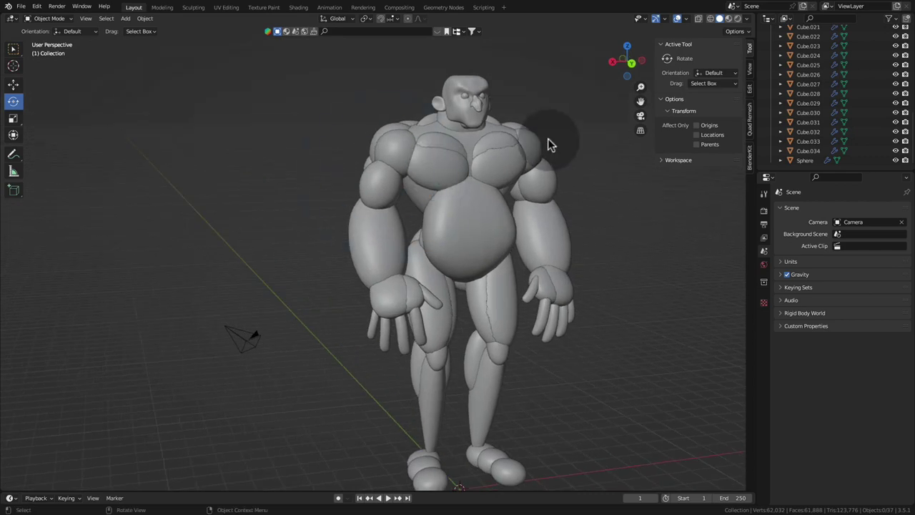
pyautogui.moveTo(640, 100); pyautogui.dragTo(564, 200)
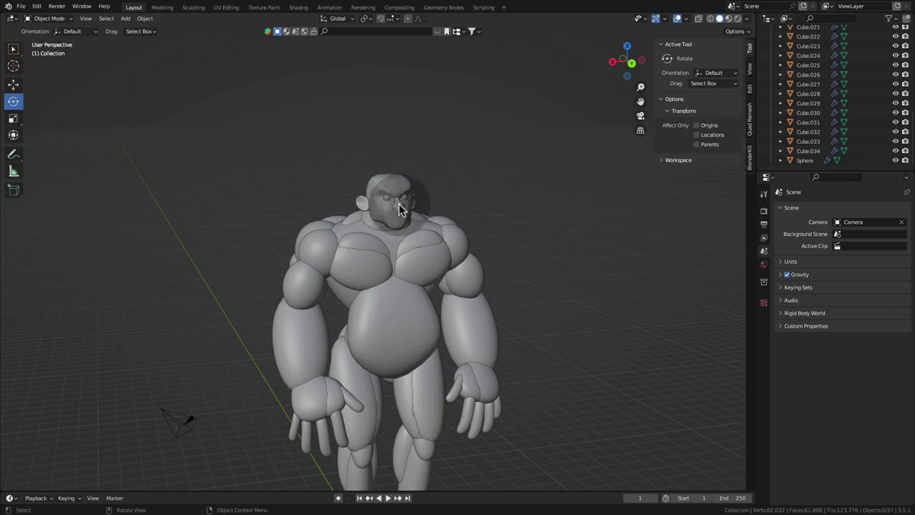
pyautogui.moveTo(398, 204)
pyautogui.mouseDown()
pyautogui.moveTo(378, 198)
pyautogui.moveTo(388, 231)
pyautogui.moveTo(415, 210)
pyautogui.mouseUp()
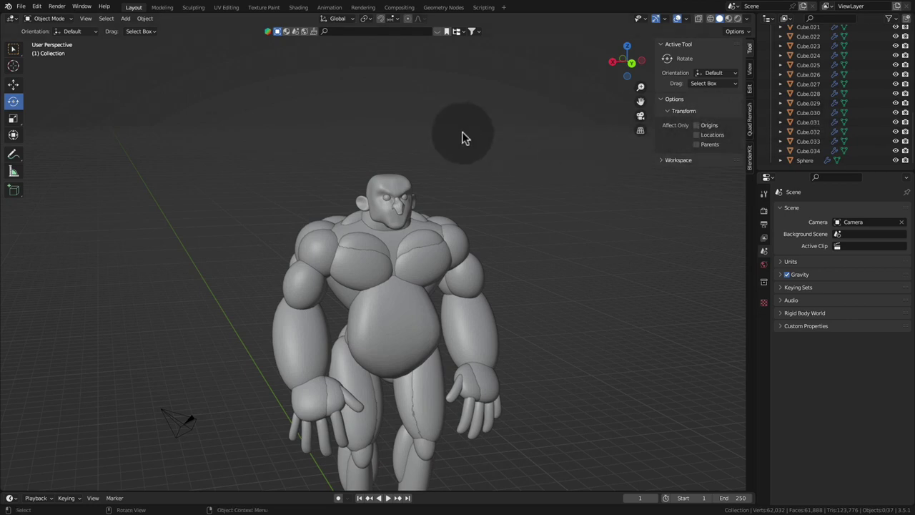
pyautogui.moveTo(417, 145)
pyautogui.mouseDown(button='middle')
pyautogui.moveTo(398, 152)
pyautogui.moveTo(411, 152)
pyautogui.mouseUp(button='middle')
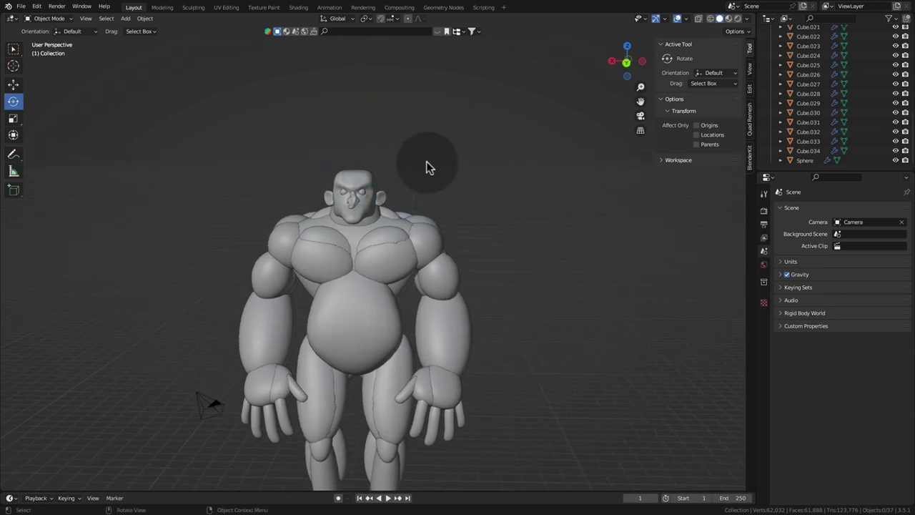
# Step: Look through the scene camera and enable Lock Camera to View
pyautogui.click(640, 115)
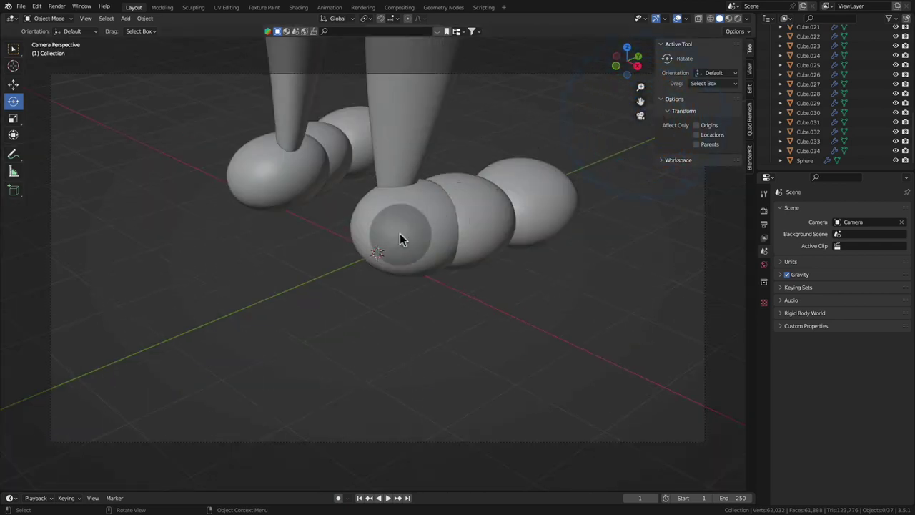
pyautogui.click(749, 69)
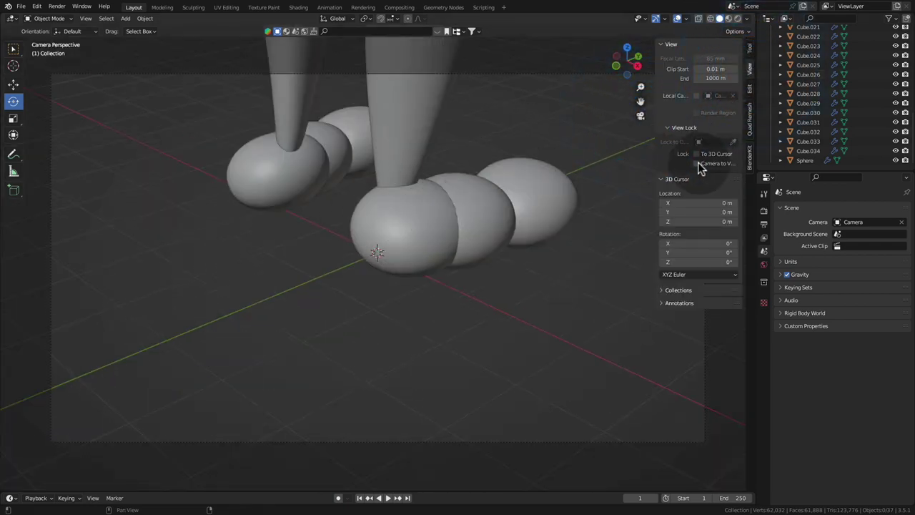
pyautogui.click(696, 163)
# Step: Navigate the locked camera to frame the character's head and shoulders head-on
pyautogui.moveTo(551, 188); pyautogui.dragTo(502, 175, button='middle')
pyautogui.click(535, 169)
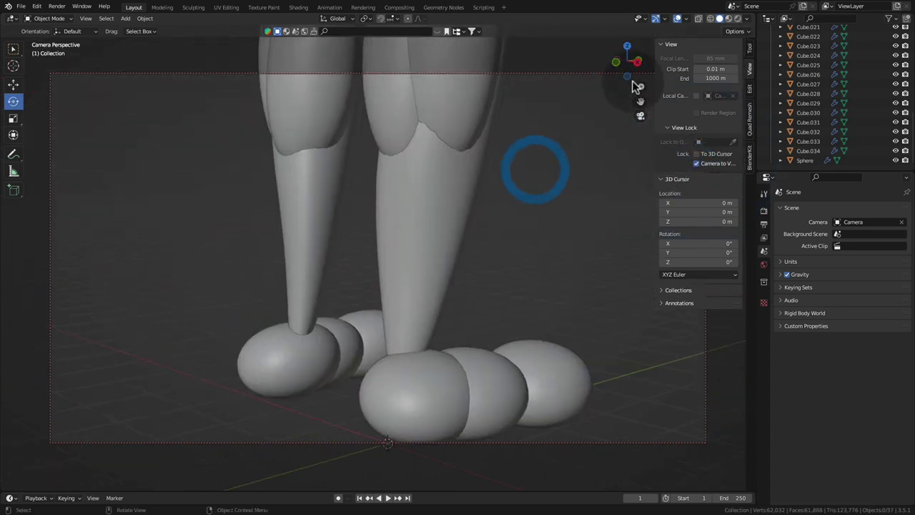
pyautogui.moveTo(636, 86); pyautogui.dragTo(632, 14)
pyautogui.moveTo(639, 101); pyautogui.dragTo(568, 272)
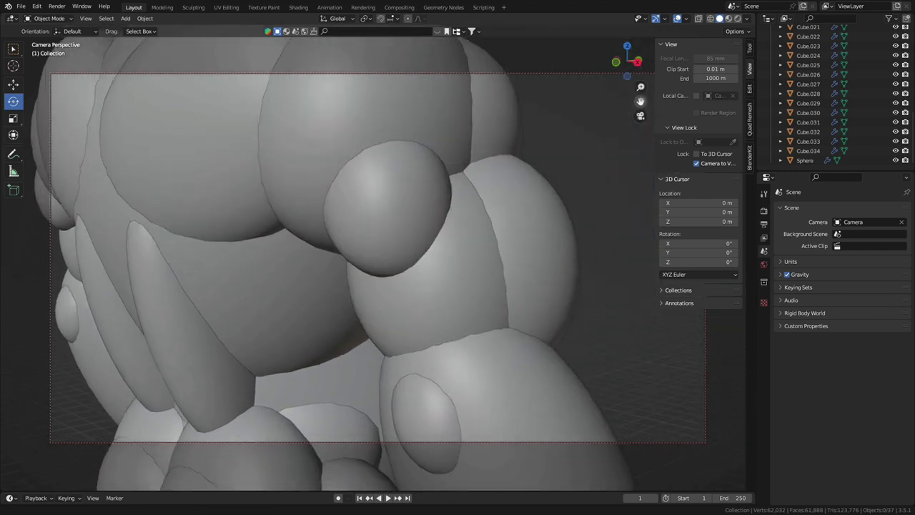
pyautogui.moveTo(627, 61); pyautogui.dragTo(500, 16)
pyautogui.moveTo(351, 160)
pyautogui.mouseDown(button='middle')
pyautogui.moveTo(243, 150)
pyautogui.moveTo(259, 147)
pyautogui.mouseUp(button='middle')
pyautogui.moveTo(641, 100)
pyautogui.mouseDown()
pyautogui.moveTo(678, 102)
pyautogui.moveTo(357, 164)
pyautogui.mouseUp()
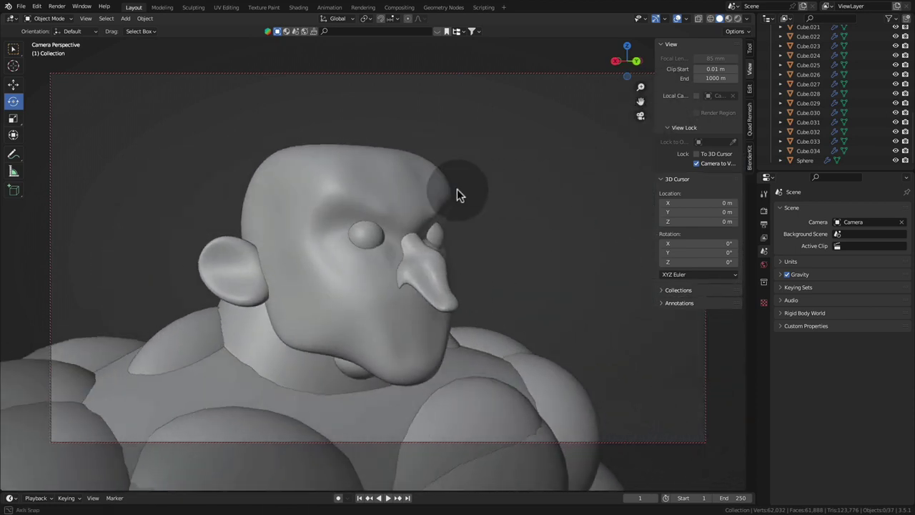
pyautogui.moveTo(457, 189); pyautogui.dragTo(500, 184, button='middle')
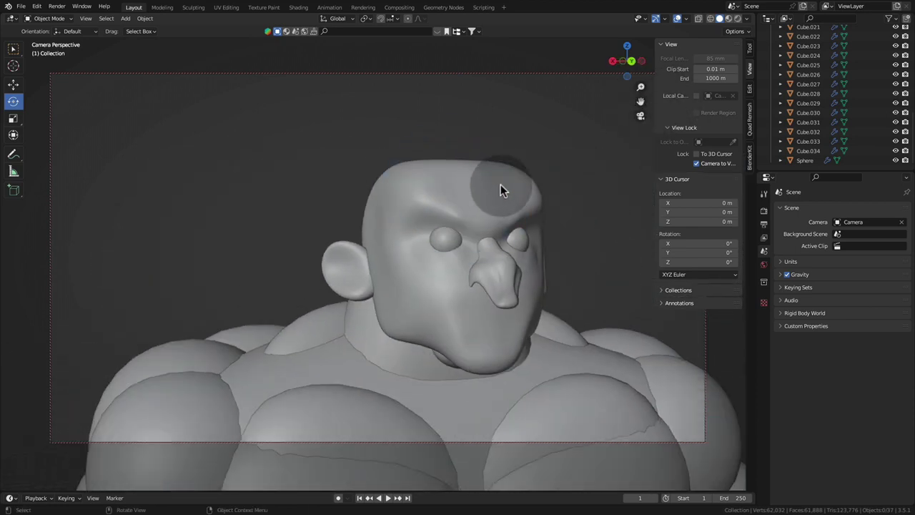
pyautogui.scroll(10, 809, 64)
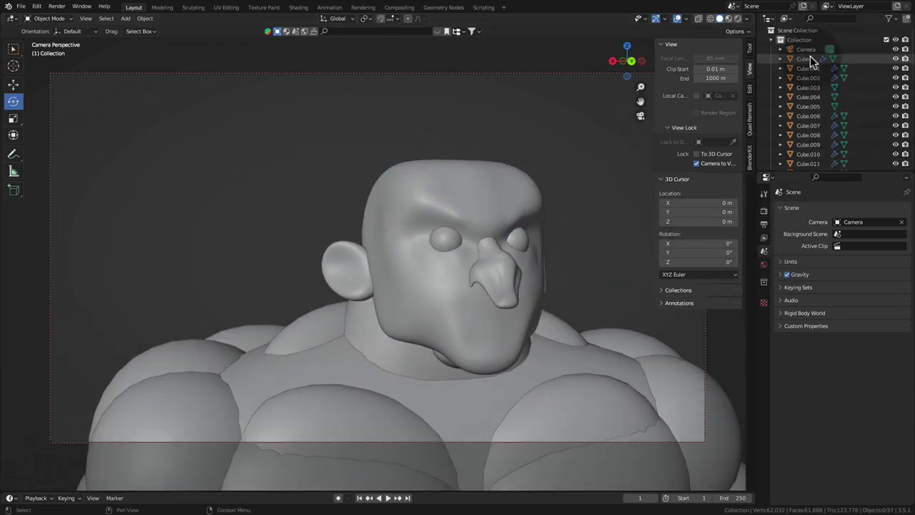
pyautogui.scroll(-2, 808, 79)
pyautogui.scroll(2, 806, 65)
pyautogui.click(806, 50)
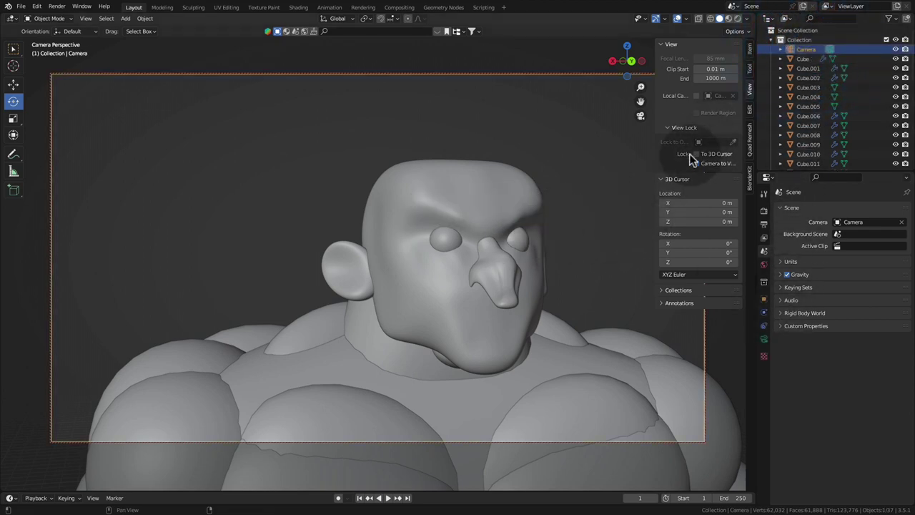
# Step: Set the camera's focal length to 85 mm
pyautogui.click(764, 340)
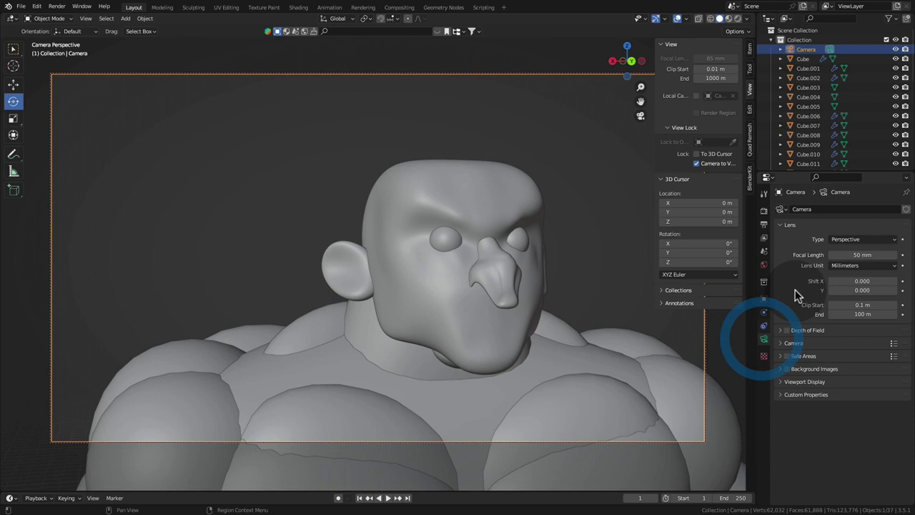
pyautogui.click(857, 255)
pyautogui.write('85')
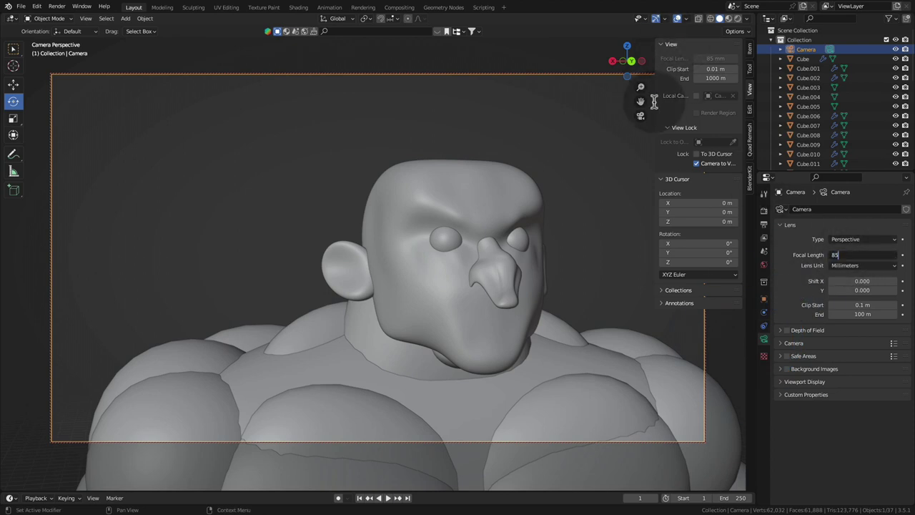
pyautogui.press('Return')
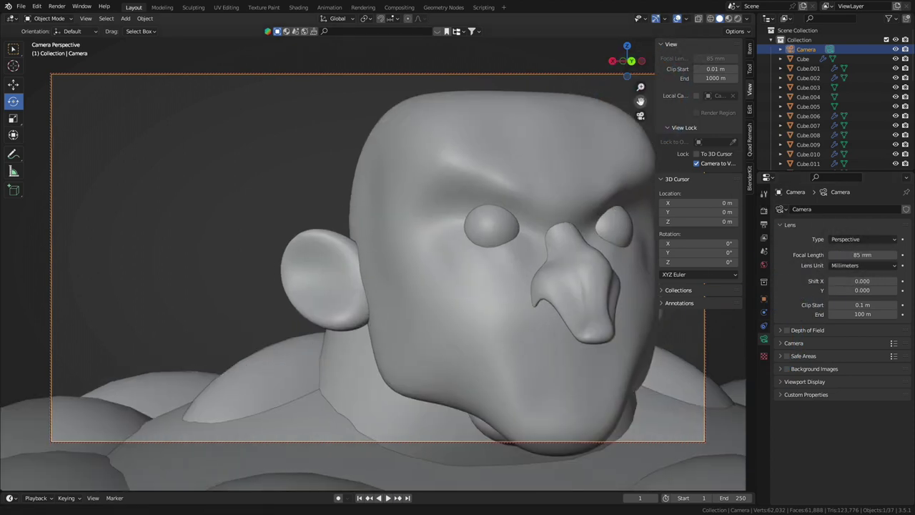
# Step: Centre the head facing the camera and lock the camera's Location X, Y and Z
pyautogui.moveTo(475, 157); pyautogui.dragTo(529, 198, button='middle')
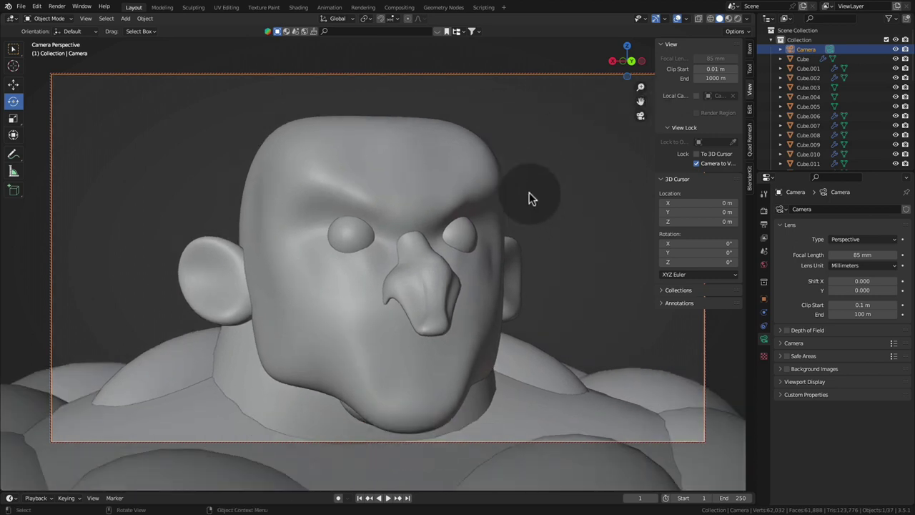
pyautogui.hotkey('ctrl', 'z')
pyautogui.hotkey('ctrl', 'shift', 'z')
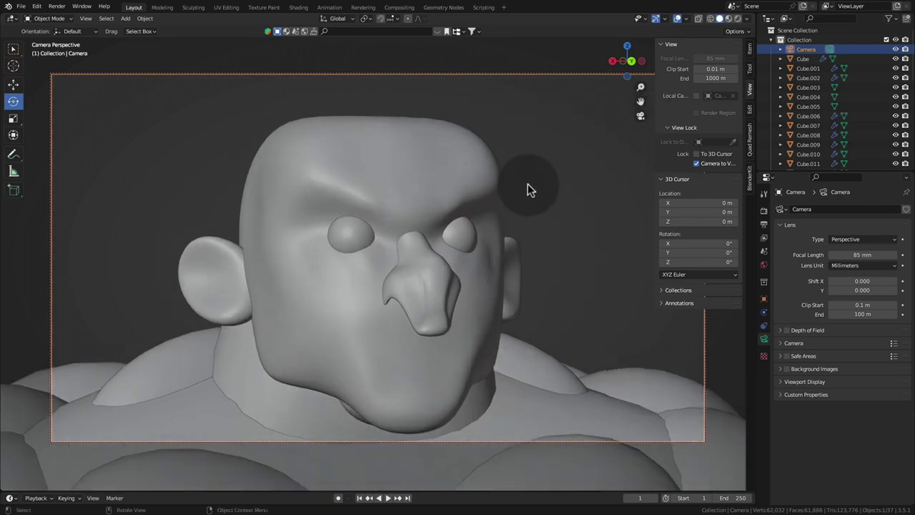
pyautogui.click(750, 50)
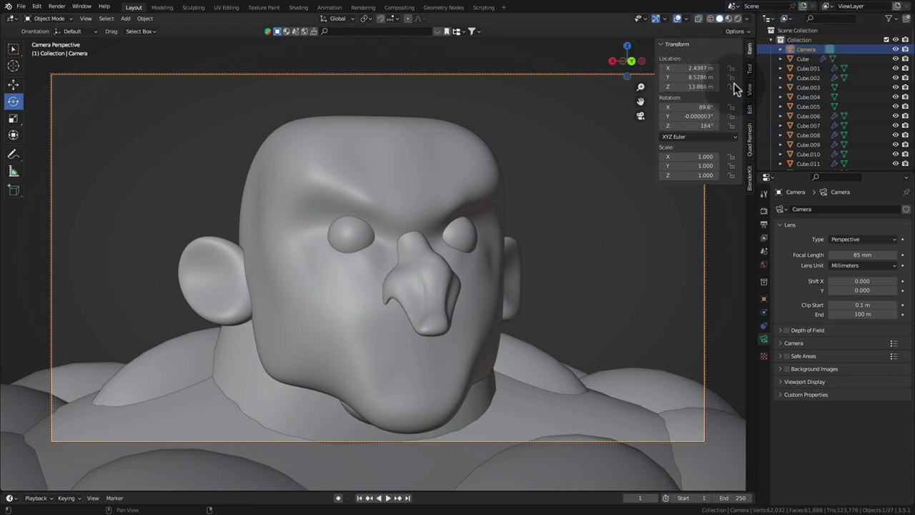
pyautogui.moveTo(731, 68); pyautogui.dragTo(731, 126)
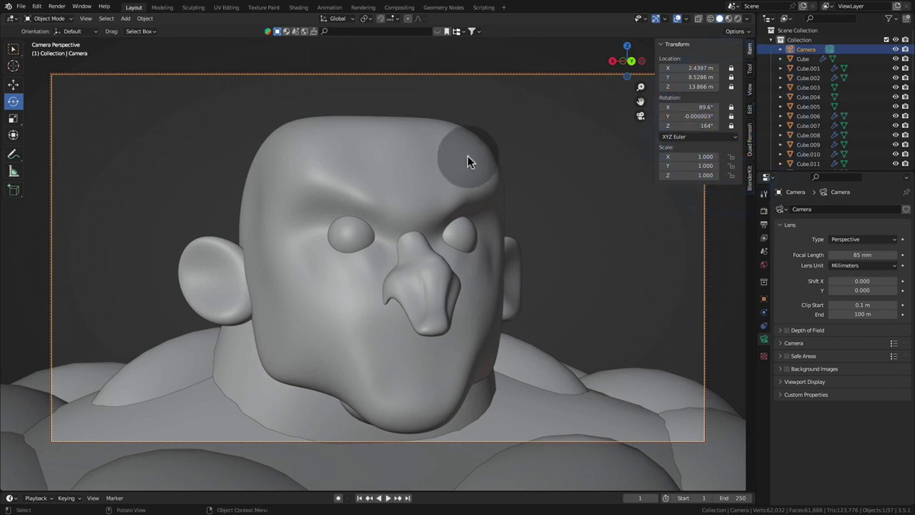
pyautogui.moveTo(467, 154); pyautogui.dragTo(465, 157)
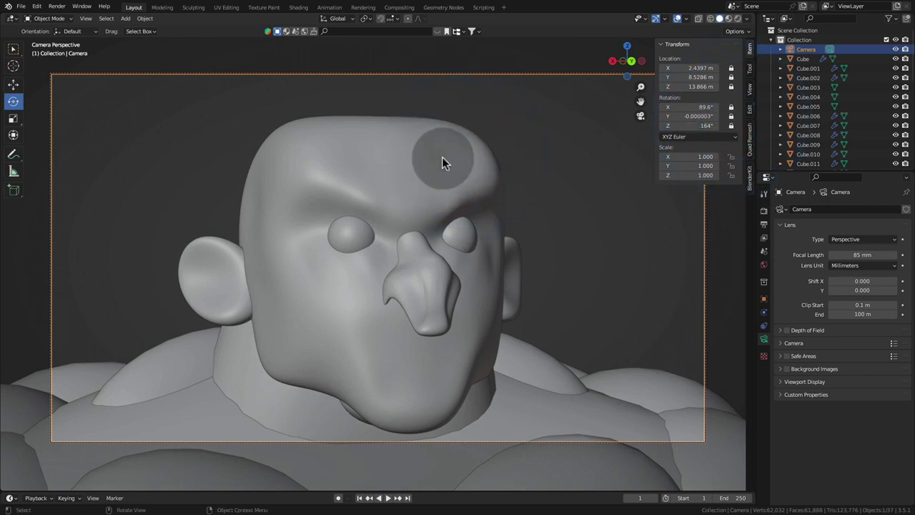
# Step: Select the head, face and ears, rotate the ears about −9° around Z, and nudge them along X
pyautogui.click(425, 184)
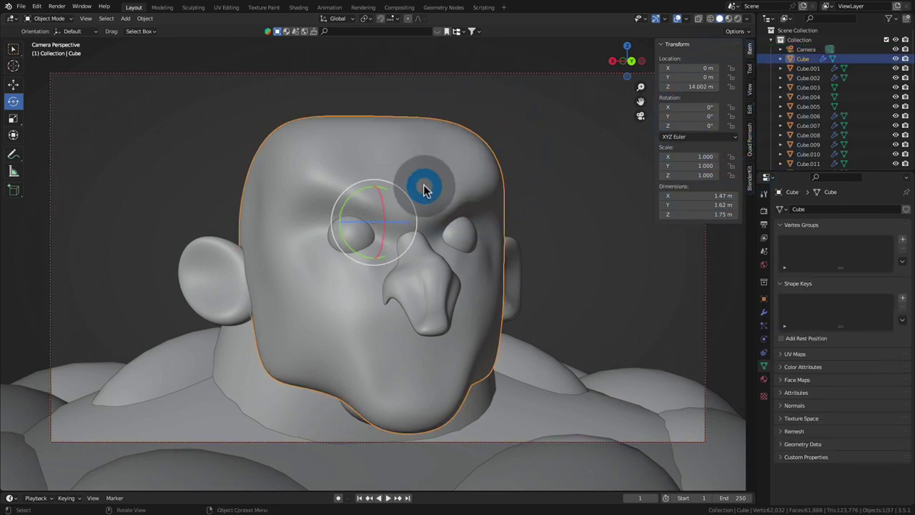
pyautogui.keyDown('shift'); pyautogui.click(426, 277); pyautogui.keyUp('shift')
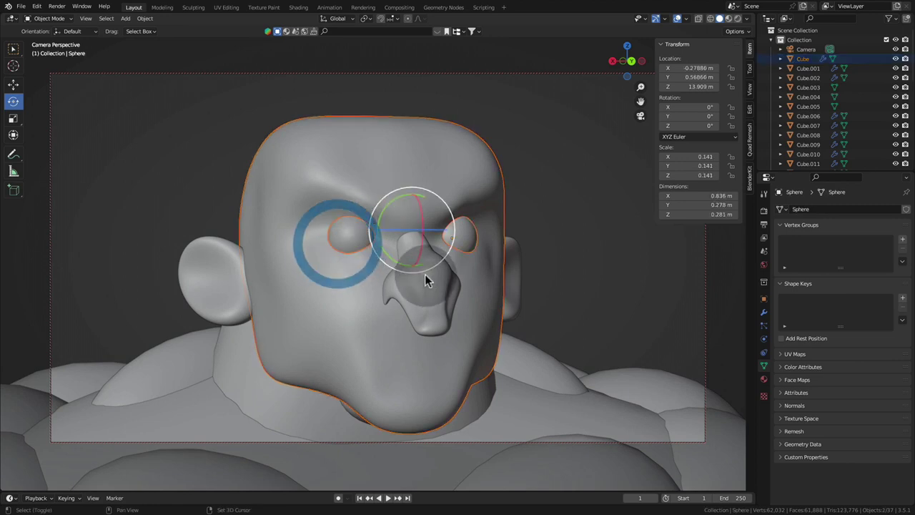
pyautogui.keyDown('shift'); pyautogui.click(504, 283); pyautogui.keyUp('shift')
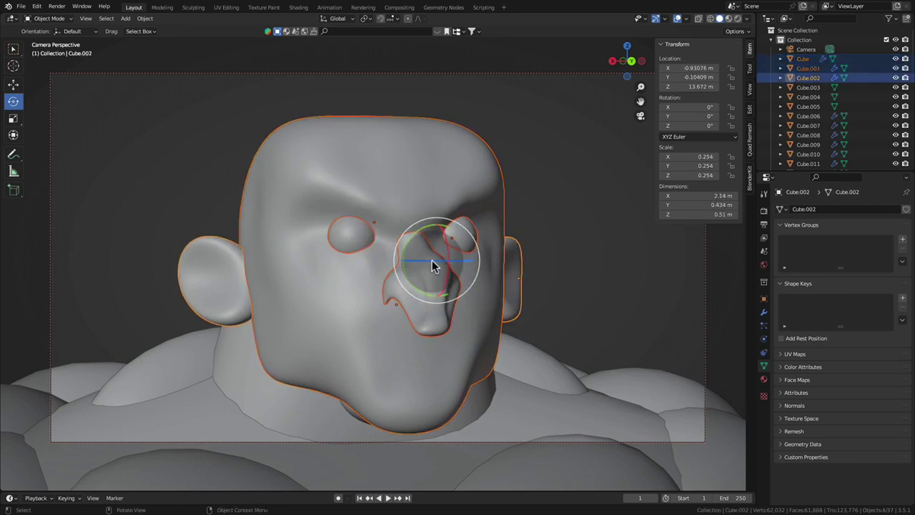
pyautogui.moveTo(435, 261); pyautogui.dragTo(388, 261)
pyautogui.click(13, 85)
pyautogui.click(570, 181)
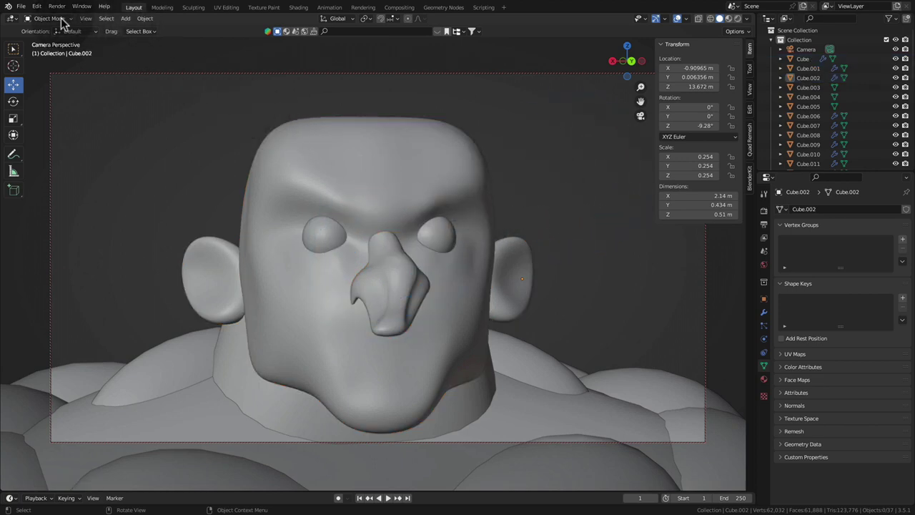
# Step: Add a blank Grease Pencil object and switch the viewport to Material Preview shading
pyautogui.click(127, 19)
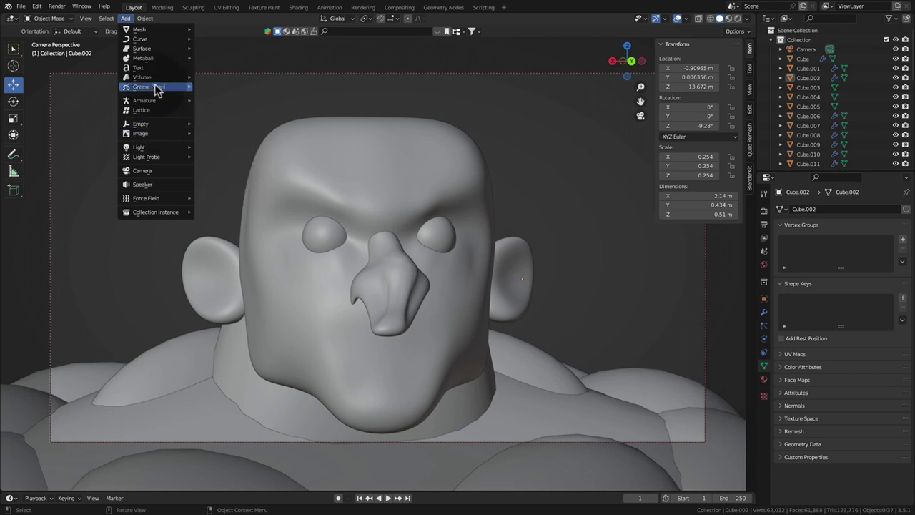
pyautogui.moveTo(149, 87)
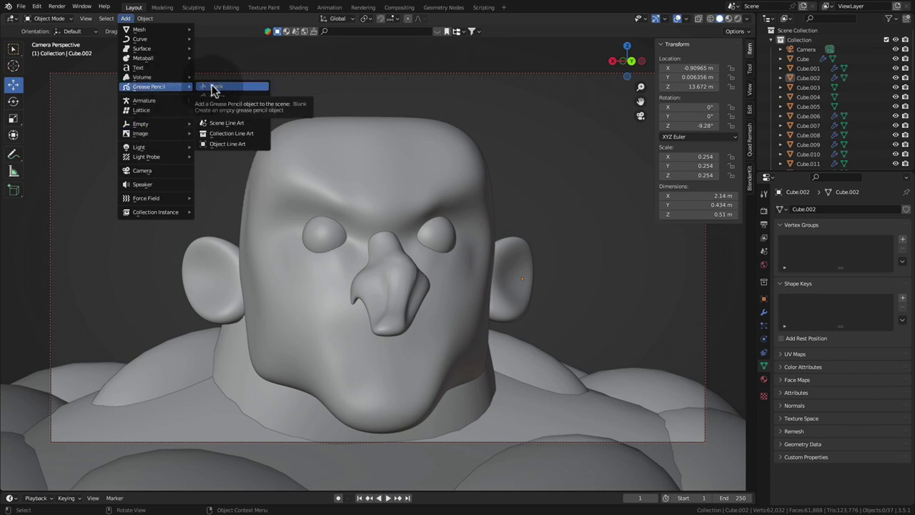
pyautogui.click(214, 87)
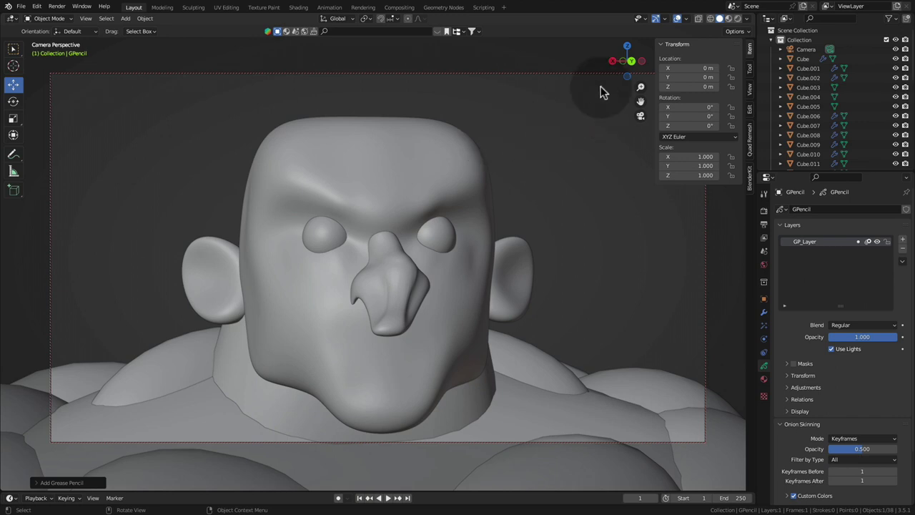
pyautogui.click(728, 19)
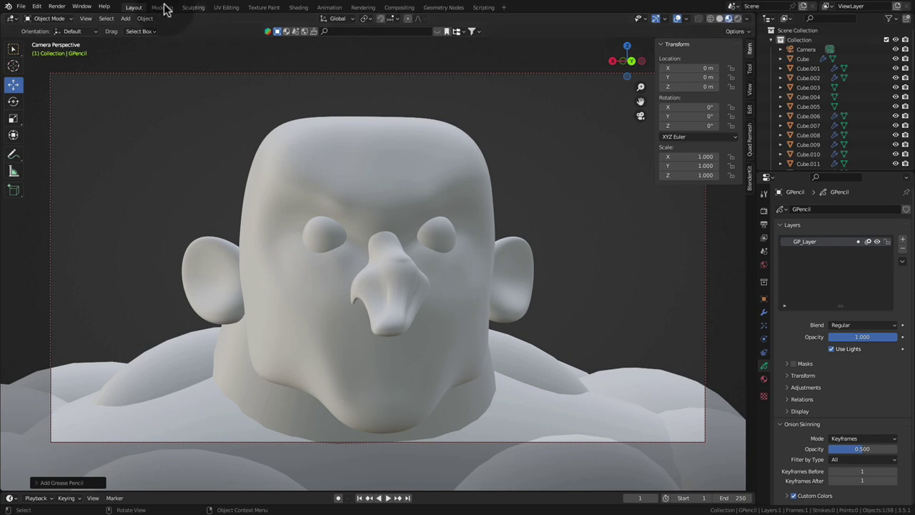
pyautogui.click(44, 19)
# Step: Enter grease pencil Draw mode and choose the Ink Pen brush preset
pyautogui.click(49, 62)
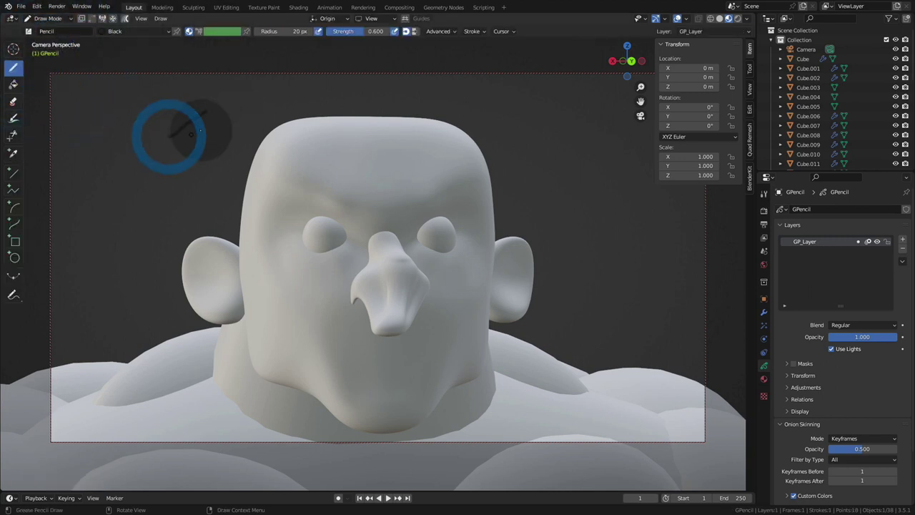
pyautogui.moveTo(168, 135); pyautogui.dragTo(208, 111)
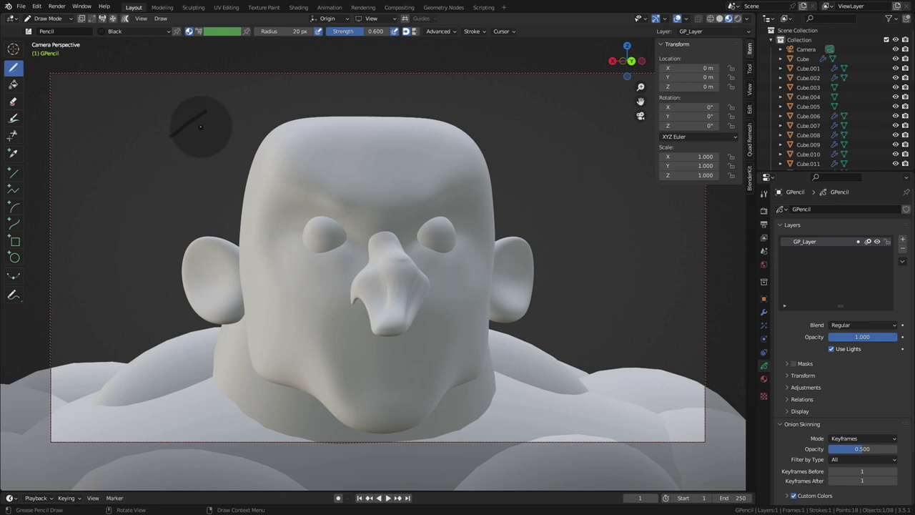
pyautogui.hotkey('ctrl', 'z')
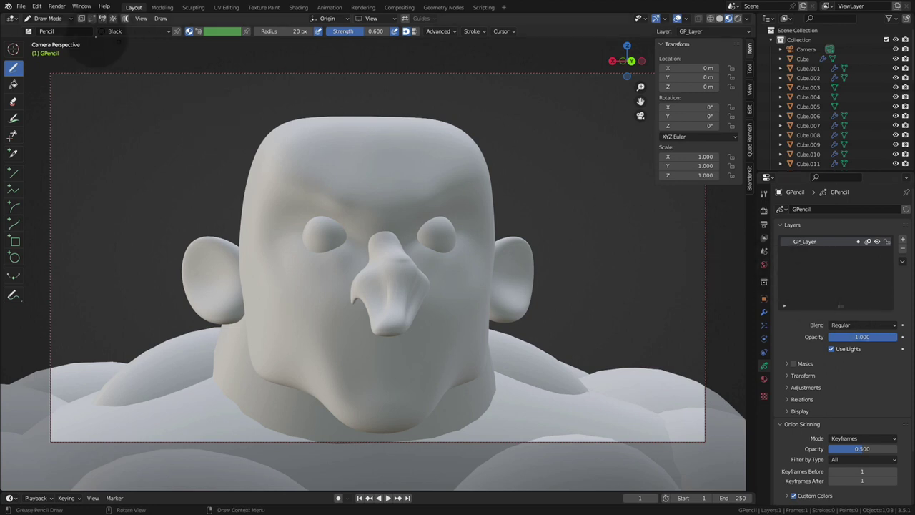
pyautogui.click(763, 379)
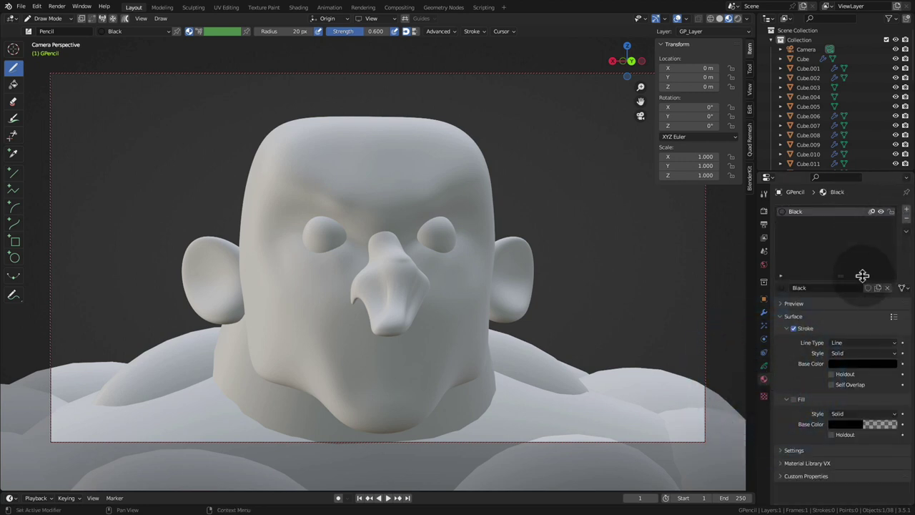
pyautogui.click(763, 367)
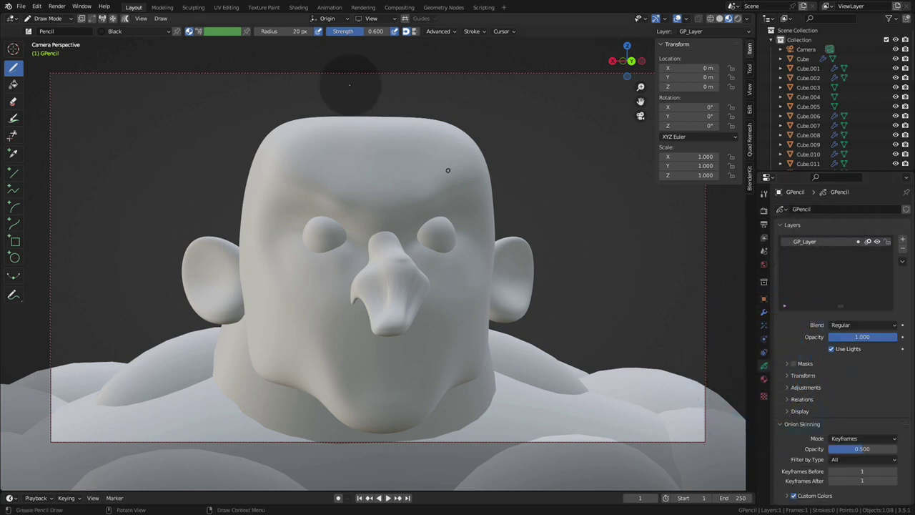
pyautogui.click(34, 32)
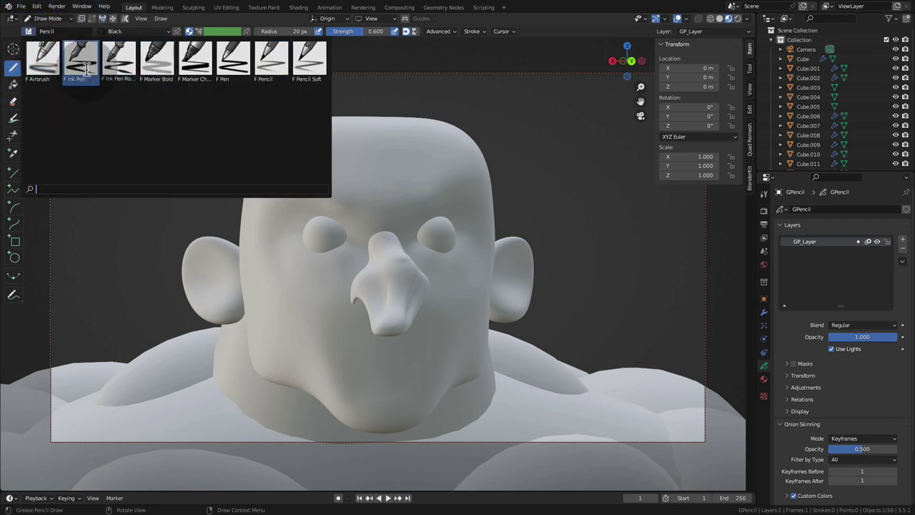
pyautogui.click(81, 66)
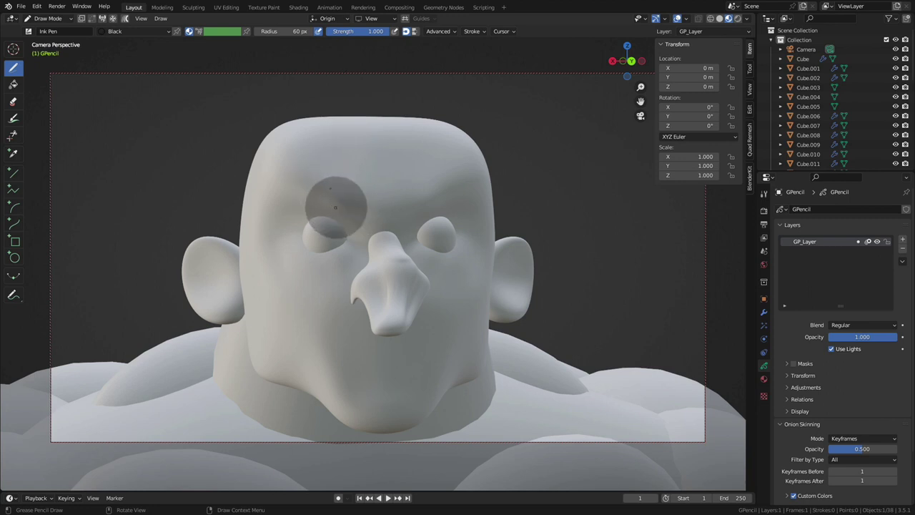
# Step: Draw first ink strokes: a forehead mark, a vertical line and short hatches left of the head
pyautogui.moveTo(322, 194); pyautogui.dragTo(333, 193)
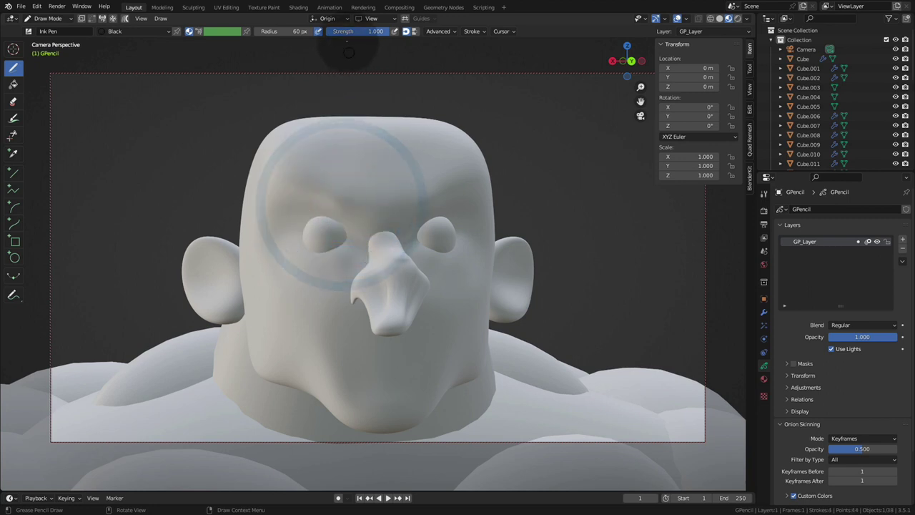
pyautogui.moveTo(175, 179); pyautogui.dragTo(173, 208)
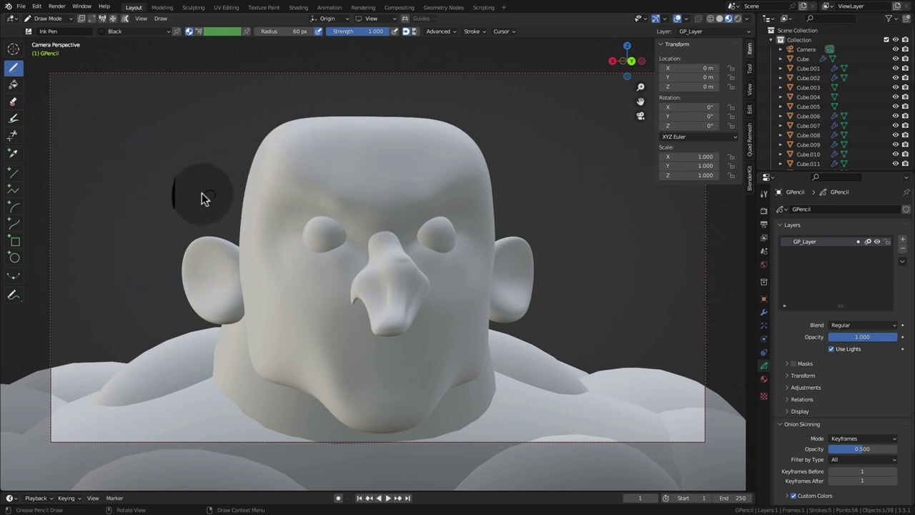
pyautogui.moveTo(199, 199)
pyautogui.mouseDown()
pyautogui.moveTo(215, 210)
pyautogui.moveTo(199, 205)
pyautogui.mouseUp()
pyautogui.moveTo(201, 200); pyautogui.dragTo(205, 207)
pyautogui.moveTo(206, 202); pyautogui.dragTo(210, 209)
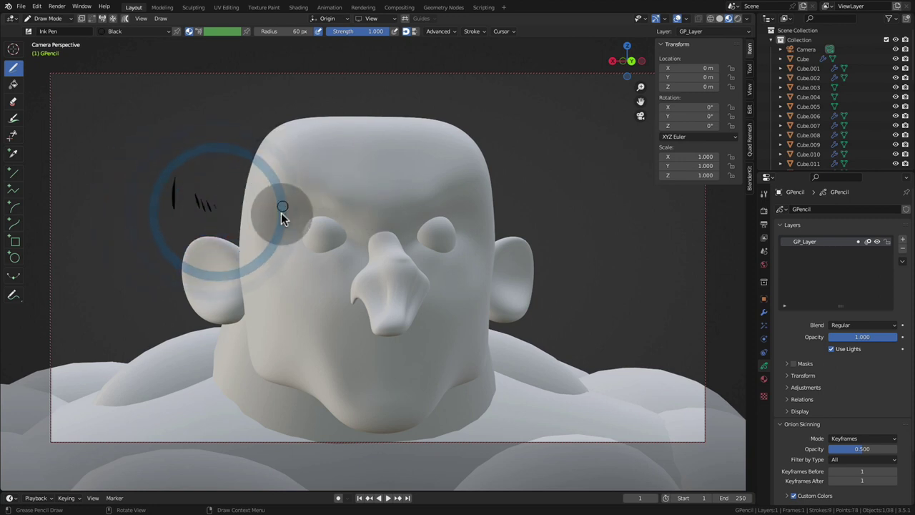
pyautogui.click(283, 213)
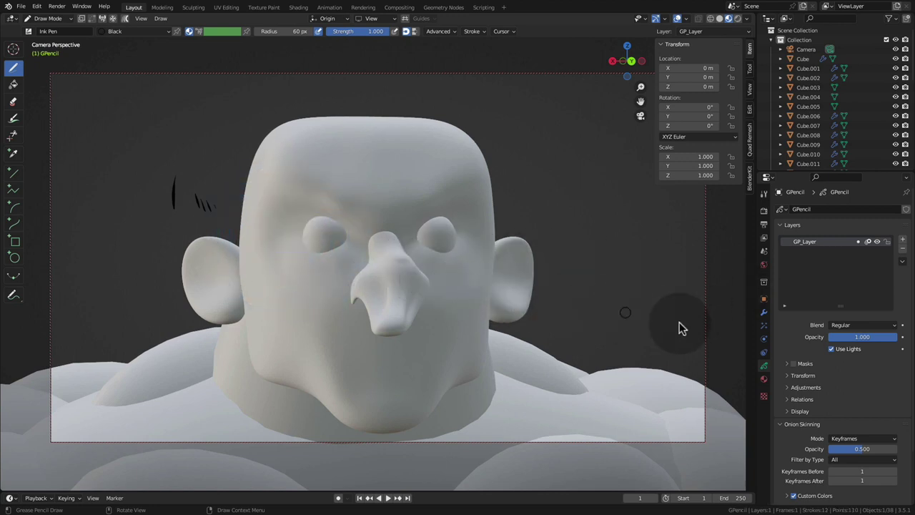
# Step: Tick In Front in the object's Viewport Display so ink draws over the sculpt
pyautogui.click(763, 300)
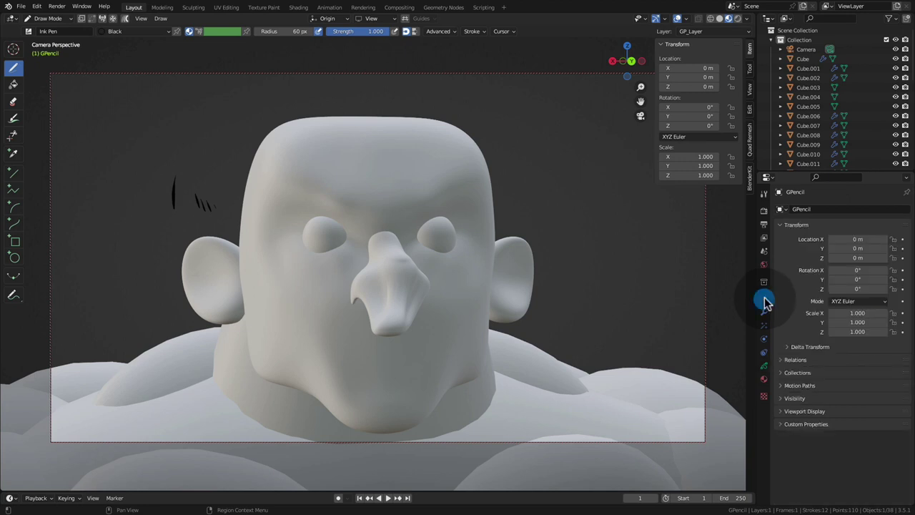
pyautogui.click(786, 411)
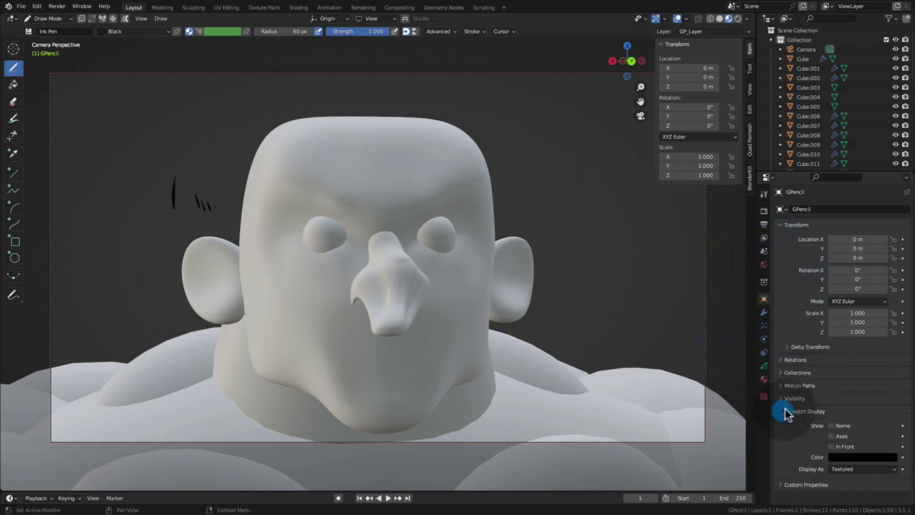
pyautogui.click(831, 446)
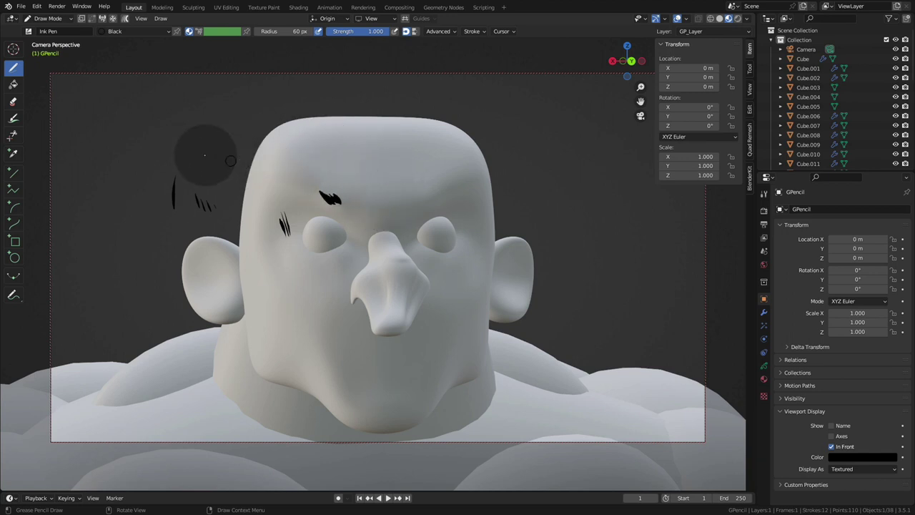
# Step: Erase the stray forehead marks and ink upper-lid lines over both eyes
pyautogui.click(16, 107)
pyautogui.moveTo(322, 194); pyautogui.dragTo(339, 199)
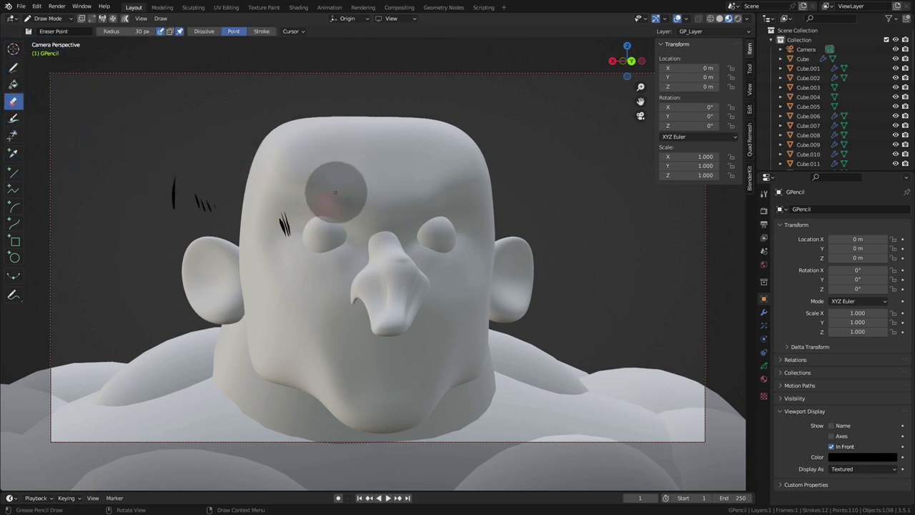
pyautogui.moveTo(270, 223); pyautogui.dragTo(290, 230)
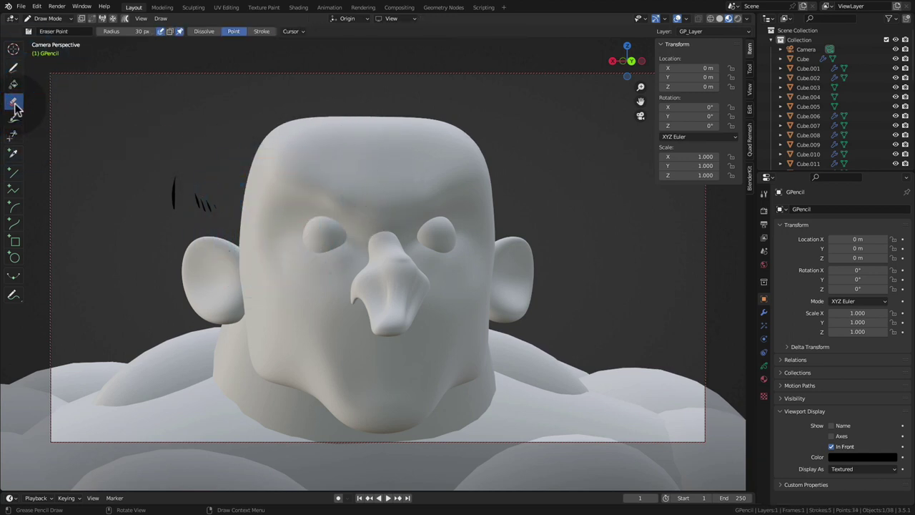
pyautogui.click(13, 70)
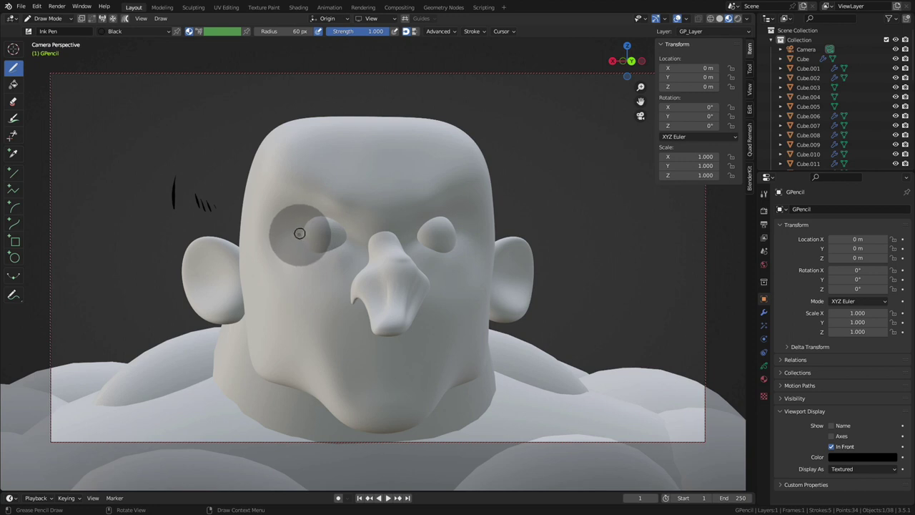
pyautogui.moveTo(300, 234); pyautogui.dragTo(352, 230)
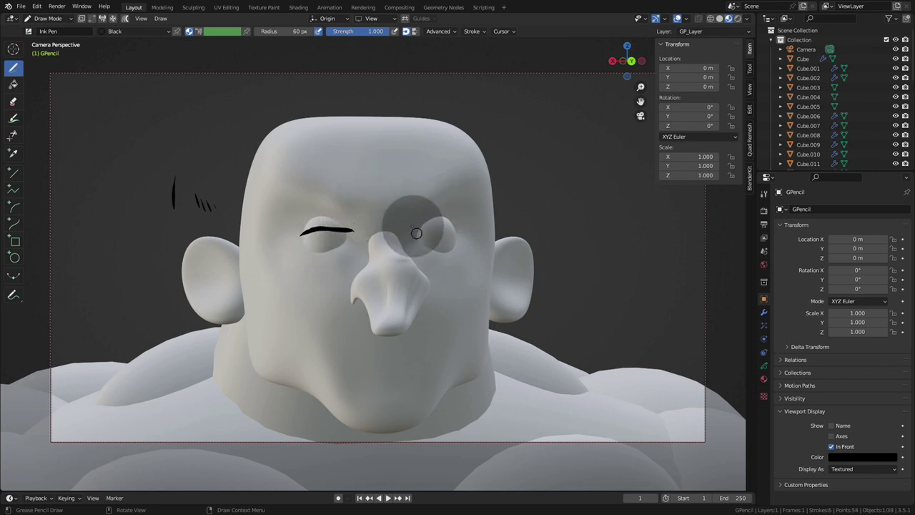
pyautogui.moveTo(418, 233); pyautogui.dragTo(455, 236)
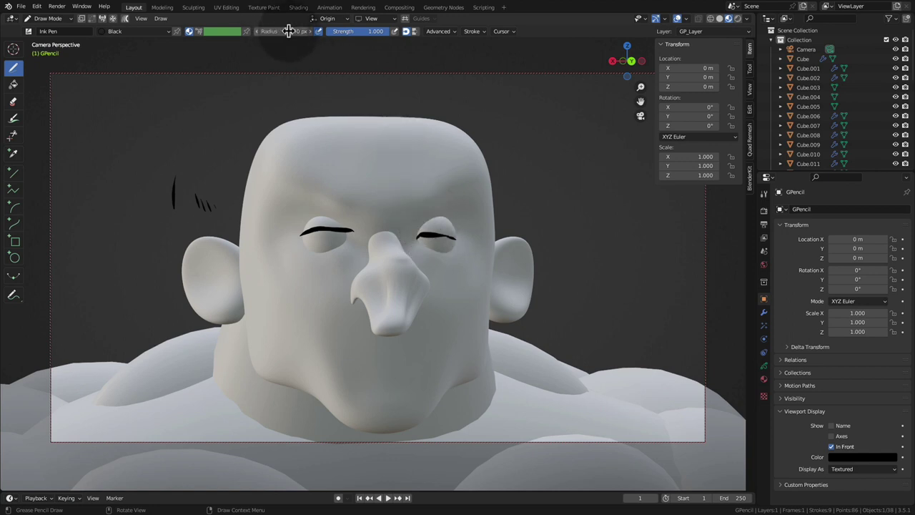
# Step: Set the brush radius to 37 px and ink both eyelids, creases and under-eye wrinkles
pyautogui.moveTo(268, 34); pyautogui.dragTo(264, 33)
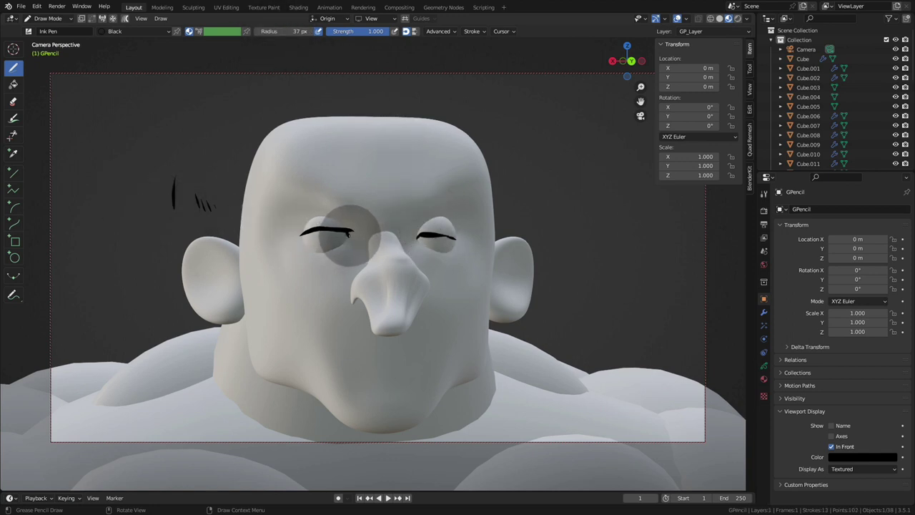
pyautogui.moveTo(429, 235)
pyautogui.mouseDown()
pyautogui.moveTo(415, 235)
pyautogui.moveTo(429, 236)
pyautogui.mouseUp()
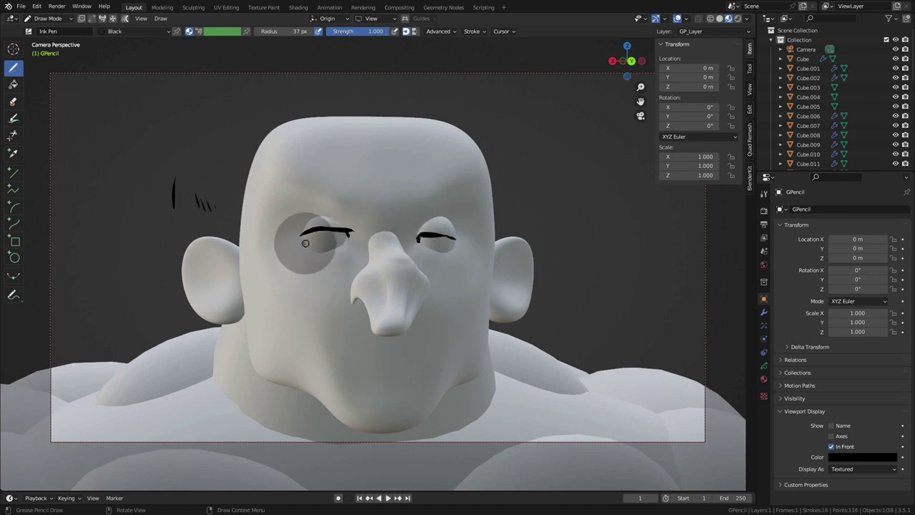
pyautogui.moveTo(305, 243); pyautogui.dragTo(341, 245)
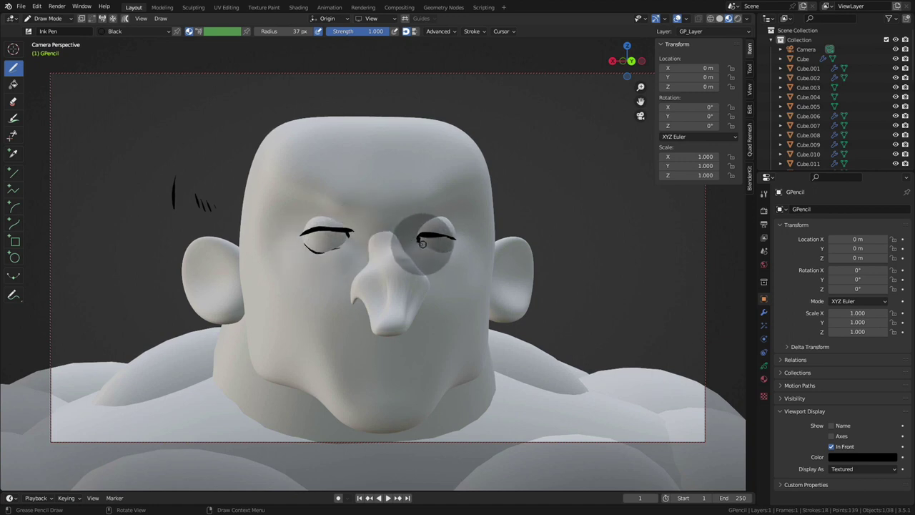
pyautogui.moveTo(419, 243); pyautogui.dragTo(453, 246)
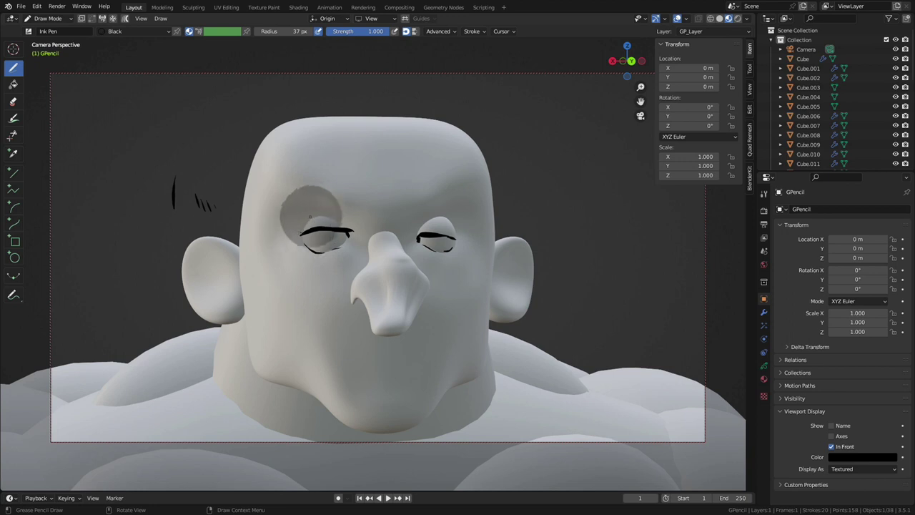
pyautogui.moveTo(303, 223)
pyautogui.mouseDown()
pyautogui.moveTo(341, 218)
pyautogui.moveTo(350, 228)
pyautogui.mouseUp()
pyautogui.moveTo(283, 266); pyautogui.dragTo(320, 282)
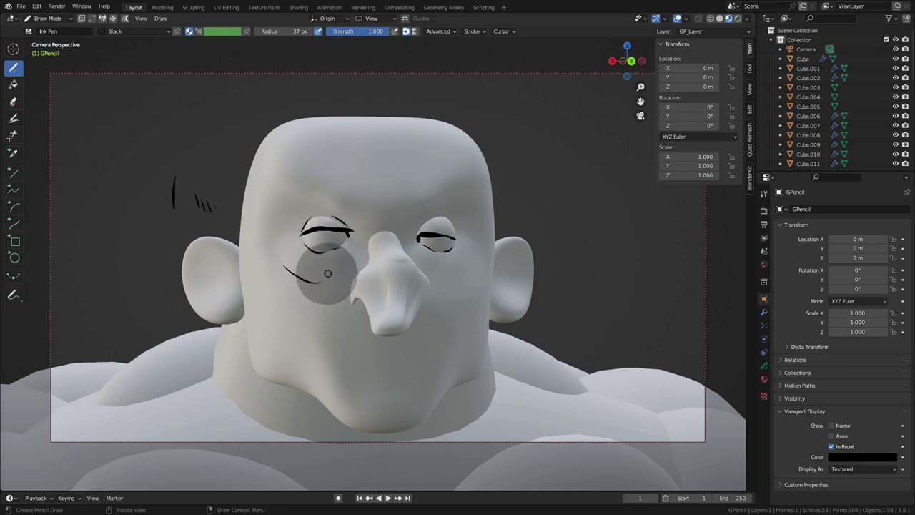
pyautogui.moveTo(343, 249); pyautogui.dragTo(326, 278)
pyautogui.moveTo(420, 249); pyautogui.dragTo(469, 261)
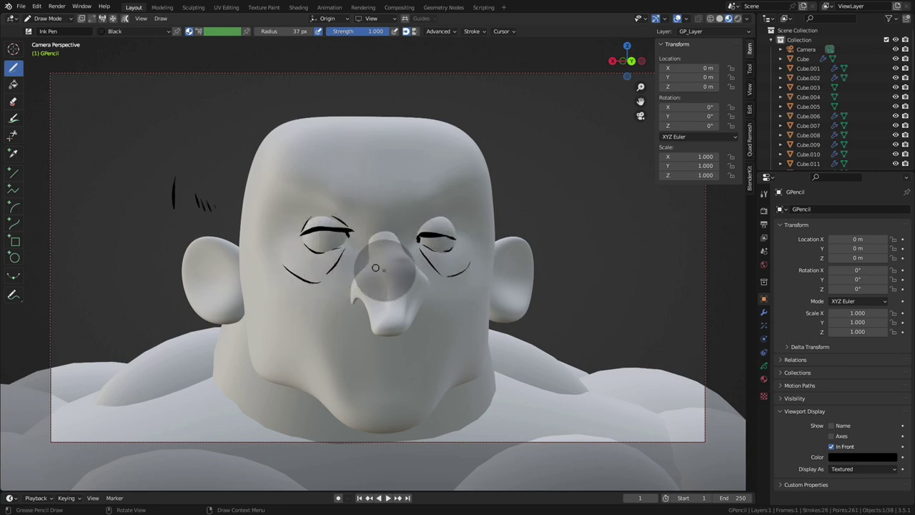
# Step: Outline the nose and bridge, and ink both pupils and marks under the eyes
pyautogui.moveTo(378, 264)
pyautogui.mouseDown()
pyautogui.moveTo(387, 314)
pyautogui.moveTo(353, 306)
pyautogui.moveTo(375, 332)
pyautogui.moveTo(409, 327)
pyautogui.mouseUp()
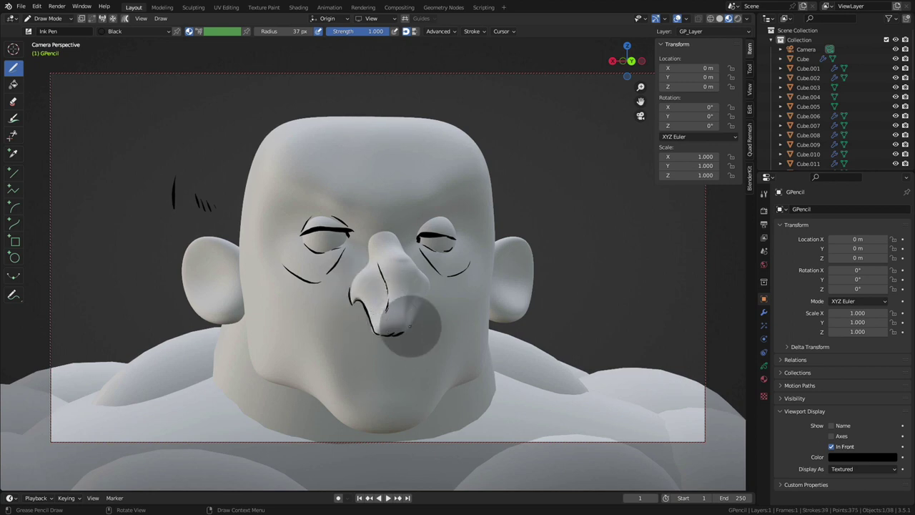
pyautogui.moveTo(426, 272); pyautogui.dragTo(410, 318)
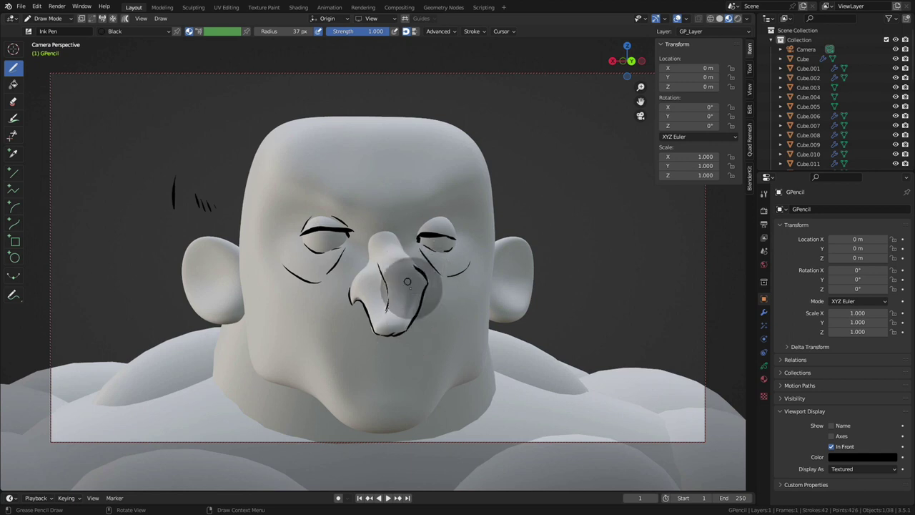
pyautogui.moveTo(409, 276)
pyautogui.mouseDown()
pyautogui.moveTo(410, 295)
pyautogui.moveTo(418, 285)
pyautogui.mouseUp()
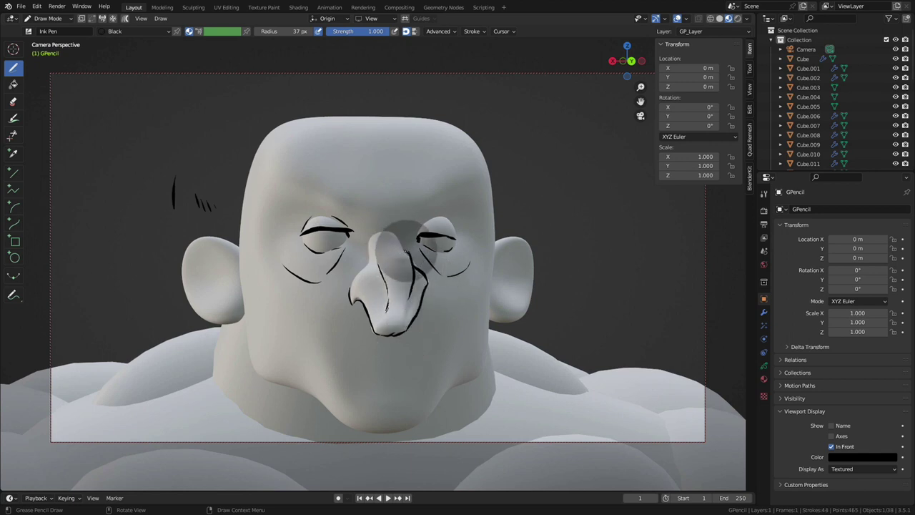
pyautogui.moveTo(405, 251)
pyautogui.mouseDown()
pyautogui.moveTo(398, 230)
pyautogui.moveTo(408, 239)
pyautogui.moveTo(376, 270)
pyautogui.mouseUp()
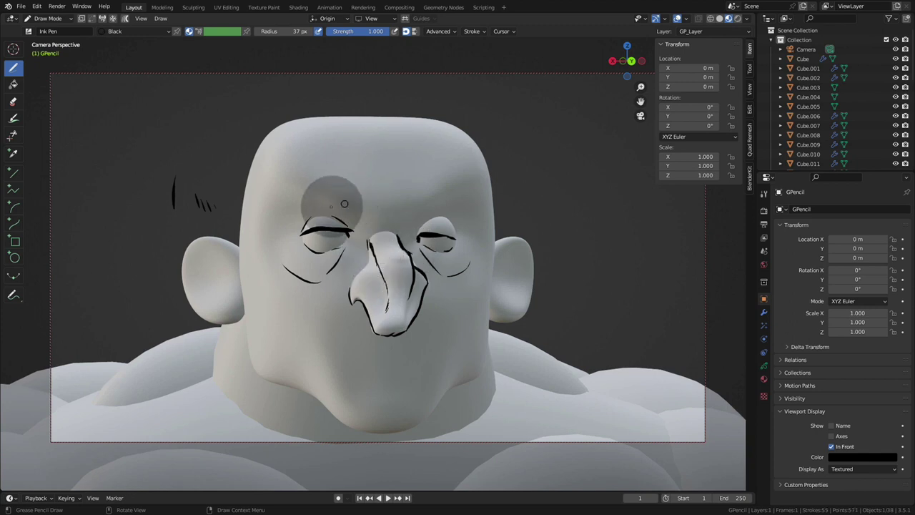
pyautogui.moveTo(317, 223); pyautogui.dragTo(321, 223)
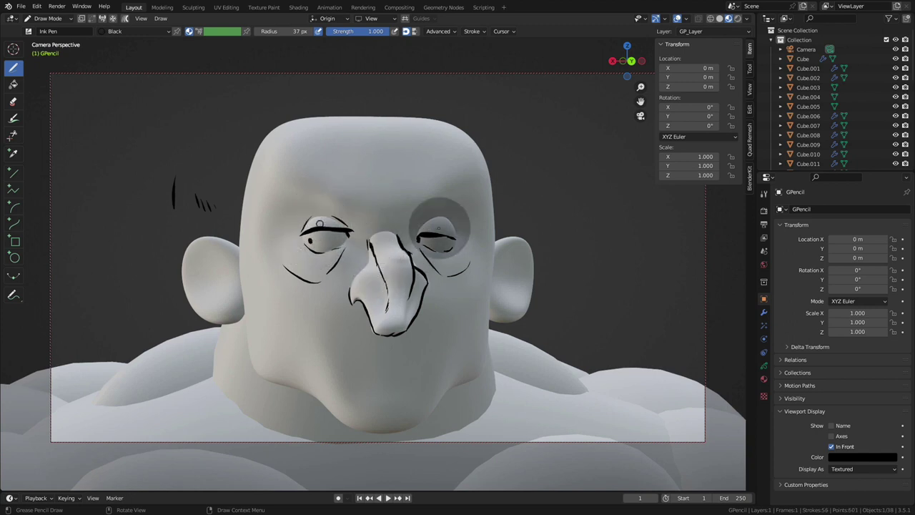
pyautogui.moveTo(429, 222); pyautogui.dragTo(433, 224)
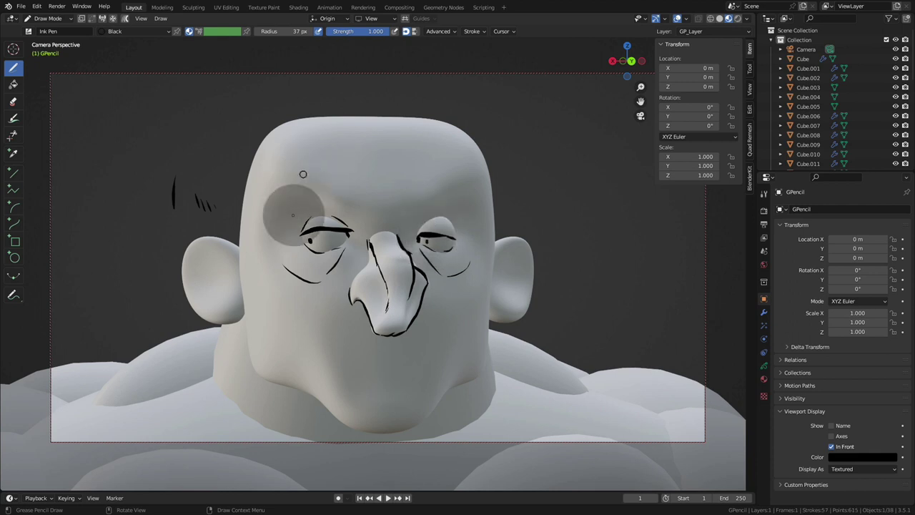
pyautogui.moveTo(314, 252)
pyautogui.mouseDown()
pyautogui.moveTo(342, 261)
pyautogui.moveTo(349, 247)
pyautogui.mouseUp()
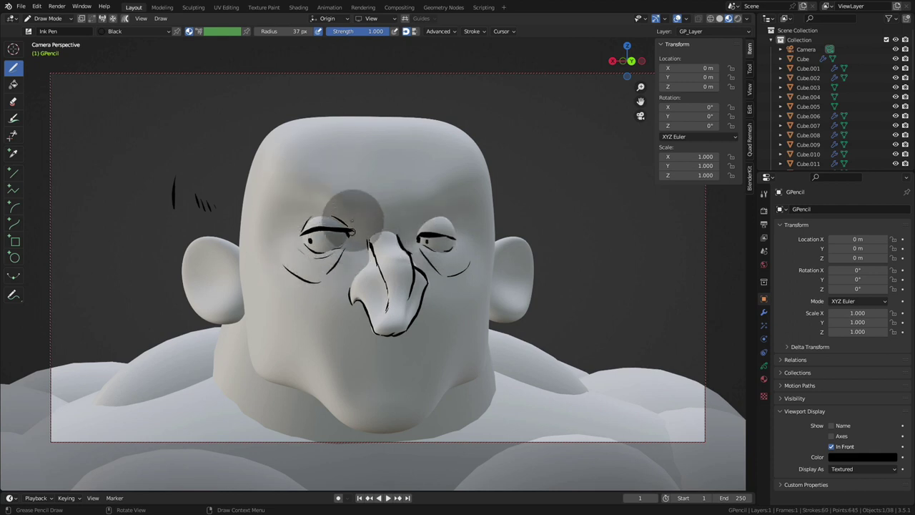
pyautogui.moveTo(421, 250); pyautogui.dragTo(468, 272)
# Step: Sketch bold eyebrows and add wrinkle lines across the cheeks and jaw
pyautogui.moveTo(279, 209)
pyautogui.mouseDown()
pyautogui.moveTo(463, 194)
pyautogui.moveTo(473, 208)
pyautogui.mouseUp()
pyautogui.moveTo(318, 195); pyautogui.dragTo(369, 210)
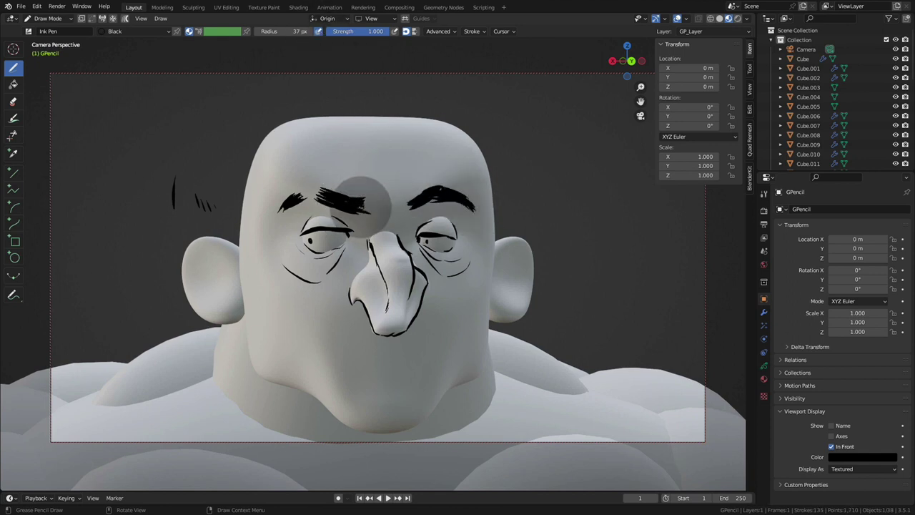
pyautogui.moveTo(259, 285); pyautogui.dragTo(314, 349)
pyautogui.moveTo(471, 287); pyautogui.dragTo(452, 350)
pyautogui.moveTo(243, 303)
pyautogui.mouseDown()
pyautogui.moveTo(256, 370)
pyautogui.moveTo(337, 419)
pyautogui.moveTo(429, 388)
pyautogui.moveTo(488, 295)
pyautogui.mouseUp()
# Step: Ink the jaw line, both ears with inner detail, and the top of the head
pyautogui.moveTo(232, 236); pyautogui.dragTo(240, 323)
pyautogui.moveTo(209, 255); pyautogui.dragTo(227, 308)
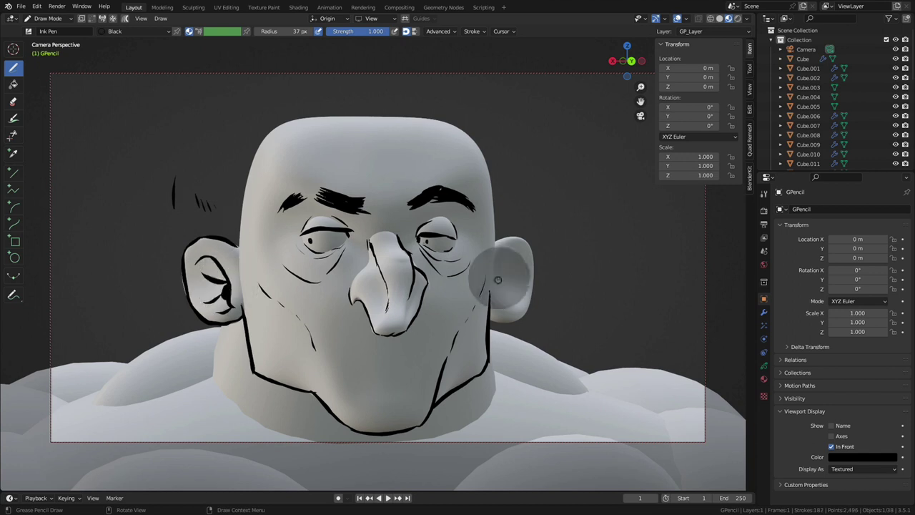
pyautogui.moveTo(500, 239); pyautogui.dragTo(516, 314)
pyautogui.moveTo(513, 259); pyautogui.dragTo(504, 301)
pyautogui.moveTo(239, 205)
pyautogui.mouseDown()
pyautogui.moveTo(400, 114)
pyautogui.moveTo(490, 272)
pyautogui.mouseUp()
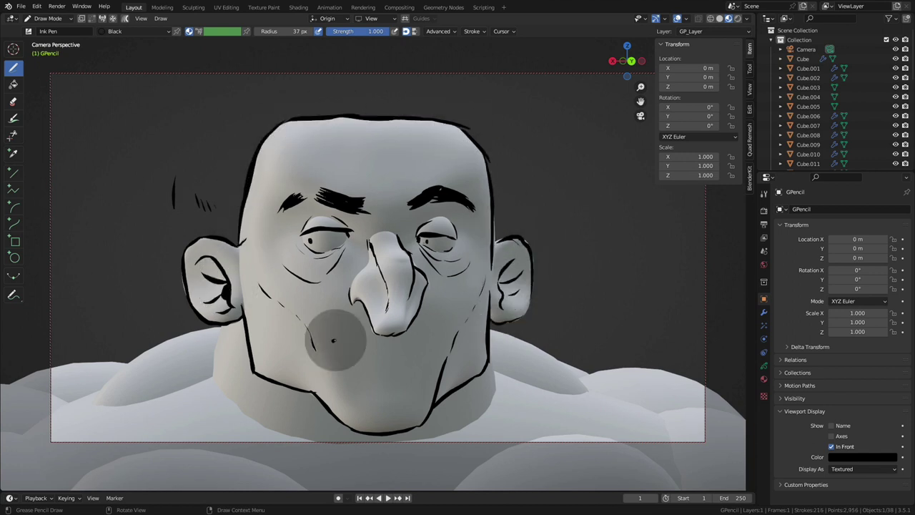
# Step: Draw the mouth, chin and neck lines, the left-cheek scar, and eye and nose wrinkles
pyautogui.moveTo(333, 339); pyautogui.dragTo(422, 336)
pyautogui.moveTo(368, 361); pyautogui.dragTo(393, 361)
pyautogui.moveTo(214, 332); pyautogui.dragTo(205, 383)
pyautogui.moveTo(300, 393); pyautogui.dragTo(420, 426)
pyautogui.moveTo(286, 260); pyautogui.dragTo(322, 280)
pyautogui.moveTo(261, 214); pyautogui.dragTo(296, 342)
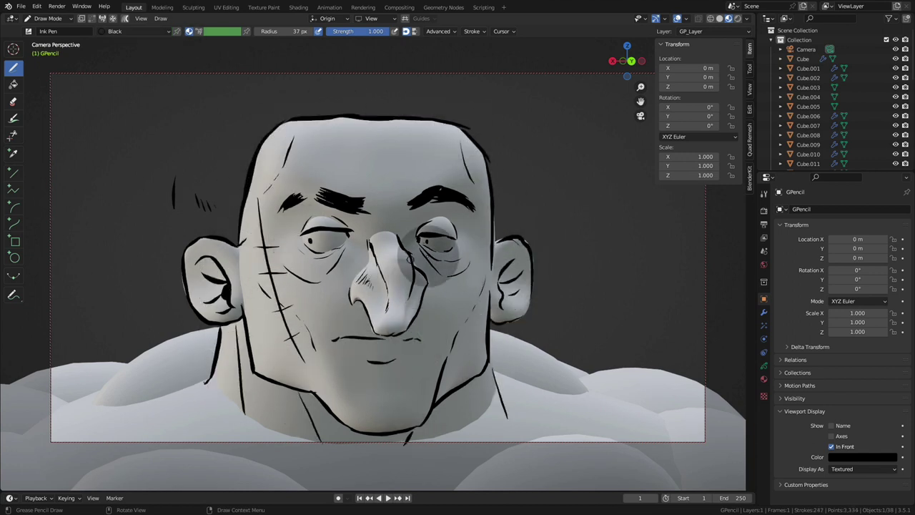
pyautogui.moveTo(427, 261); pyautogui.dragTo(461, 275)
pyautogui.moveTo(357, 275); pyautogui.dragTo(372, 300)
pyautogui.moveTo(440, 350); pyautogui.dragTo(461, 379)
pyautogui.moveTo(493, 365); pyautogui.dragTo(505, 418)
# Step: Draw a shoulder line, enlarge the brush, and fill both shoulders solid black
pyautogui.moveTo(120, 371); pyautogui.dragTo(236, 325)
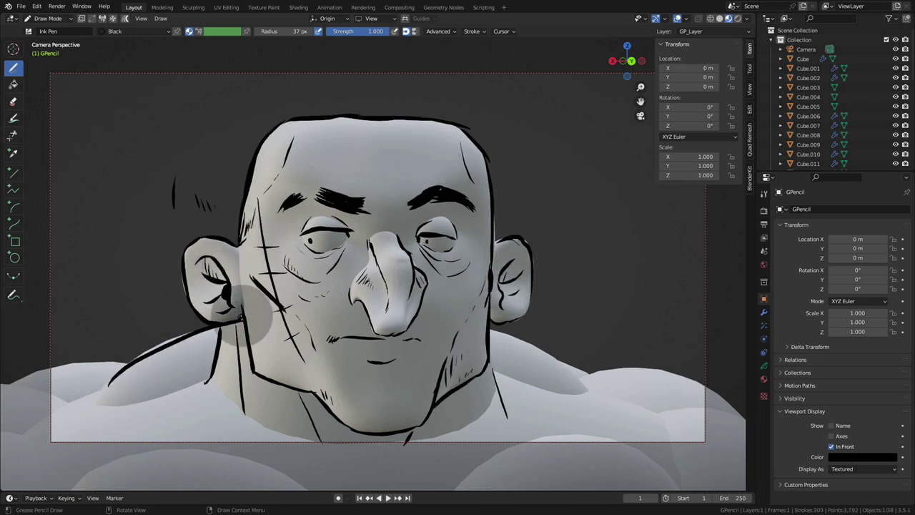
pyautogui.moveTo(293, 31); pyautogui.dragTo(343, 31)
pyautogui.moveTo(79, 422)
pyautogui.mouseDown()
pyautogui.moveTo(96, 392)
pyautogui.moveTo(286, 479)
pyautogui.mouseUp()
pyautogui.moveTo(501, 351); pyautogui.dragTo(664, 458)
# Step: Extend the black shoulder fill, shrink the brush, and add a lower-chest stroke
pyautogui.moveTo(515, 364); pyautogui.dragTo(743, 443)
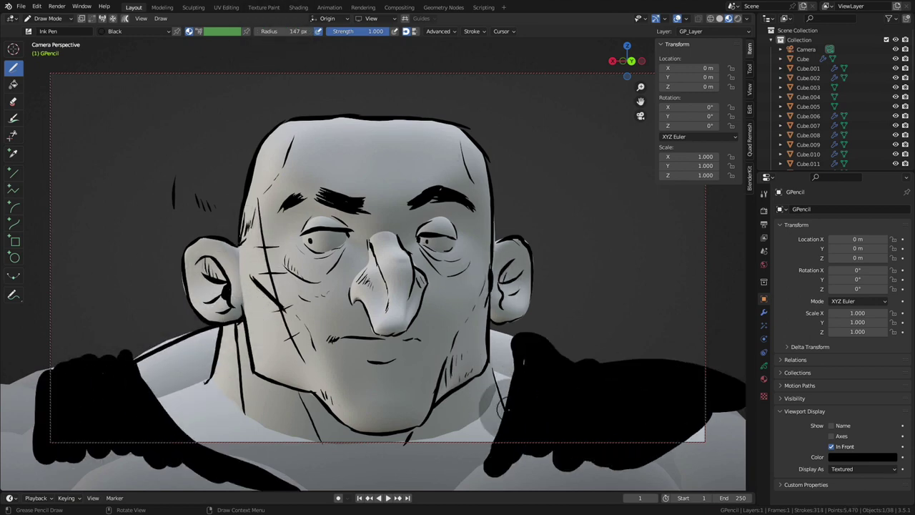
pyautogui.moveTo(100, 336); pyautogui.dragTo(307, 486)
pyautogui.moveTo(300, 31); pyautogui.dragTo(259, 37)
pyautogui.moveTo(200, 371); pyautogui.dragTo(357, 468)
# Step: Hatch the left eyebrow, ink two creases between the brows, and switch to Solid shading
pyautogui.moveTo(293, 140)
pyautogui.mouseDown()
pyautogui.moveTo(261, 194)
pyautogui.moveTo(307, 204)
pyautogui.mouseUp()
pyautogui.moveTo(275, 198)
pyautogui.mouseDown()
pyautogui.moveTo(300, 208)
pyautogui.moveTo(315, 200)
pyautogui.mouseUp()
pyautogui.moveTo(293, 183); pyautogui.dragTo(372, 213)
pyautogui.moveTo(385, 168); pyautogui.dragTo(381, 215)
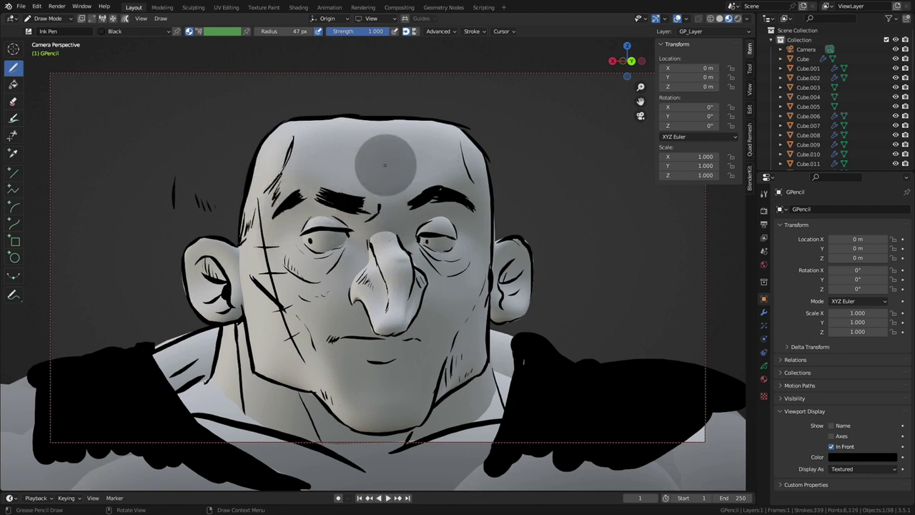
pyautogui.moveTo(399, 170); pyautogui.dragTo(401, 212)
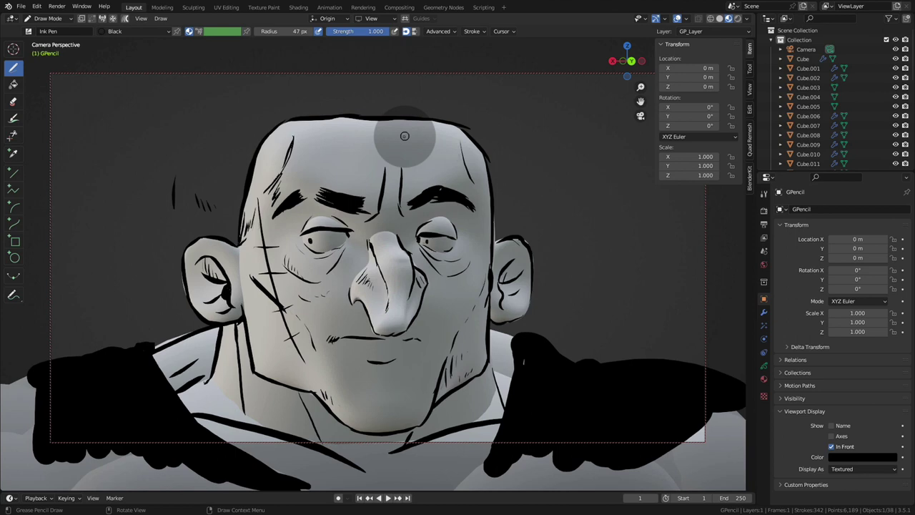
pyautogui.click(729, 19)
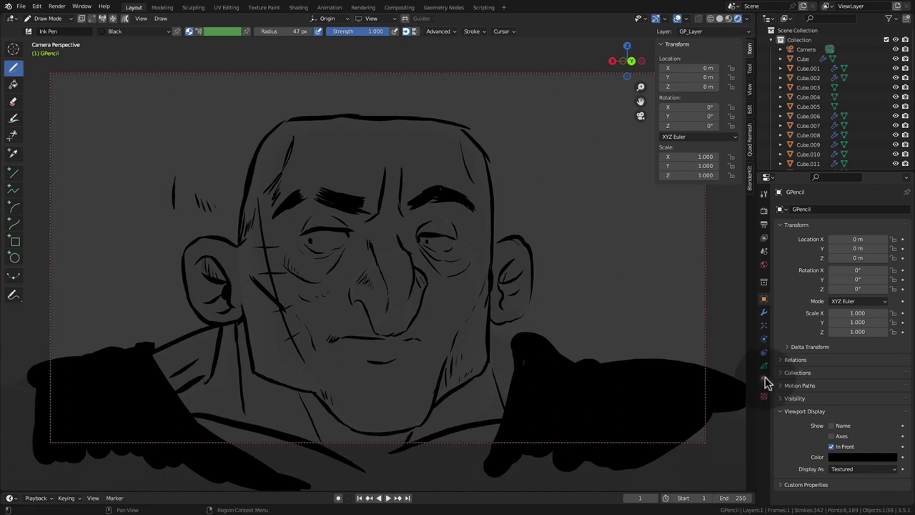
# Step: Raise the world background colour Value to 0.077 and return the drawing to Object Mode
pyautogui.click(763, 265)
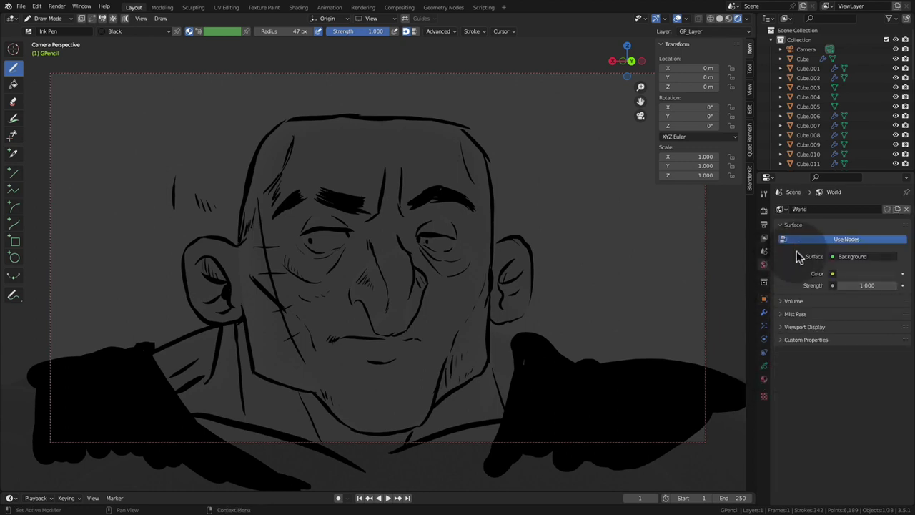
pyautogui.click(860, 273)
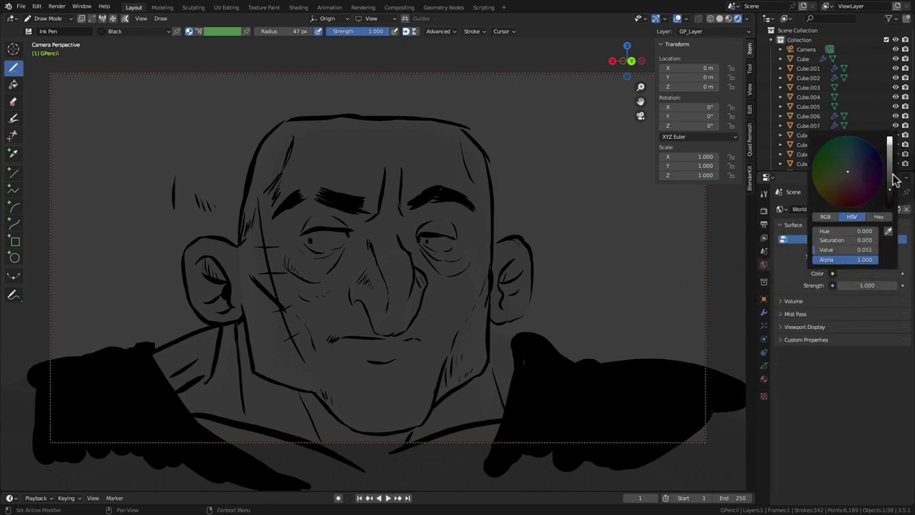
pyautogui.moveTo(891, 187)
pyautogui.mouseDown()
pyautogui.moveTo(891, 170)
pyautogui.moveTo(898, 192)
pyautogui.mouseUp()
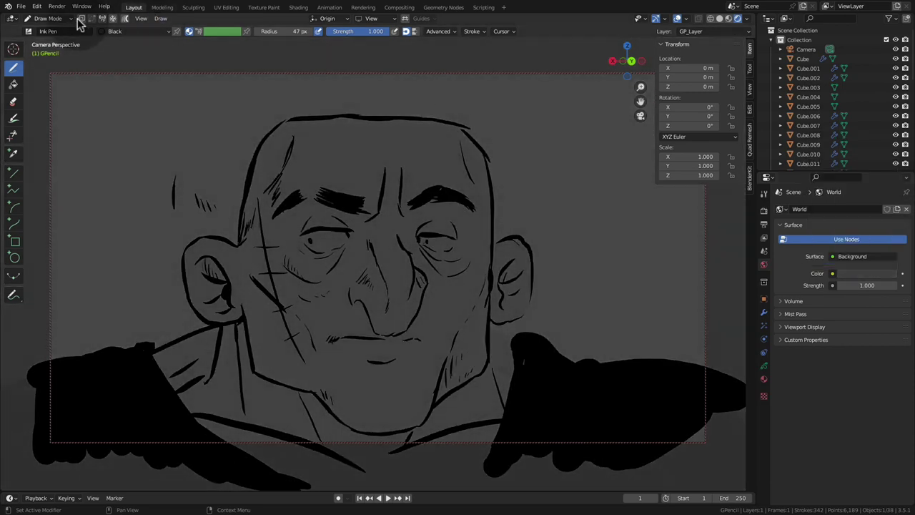
pyautogui.click(48, 18)
pyautogui.click(49, 24)
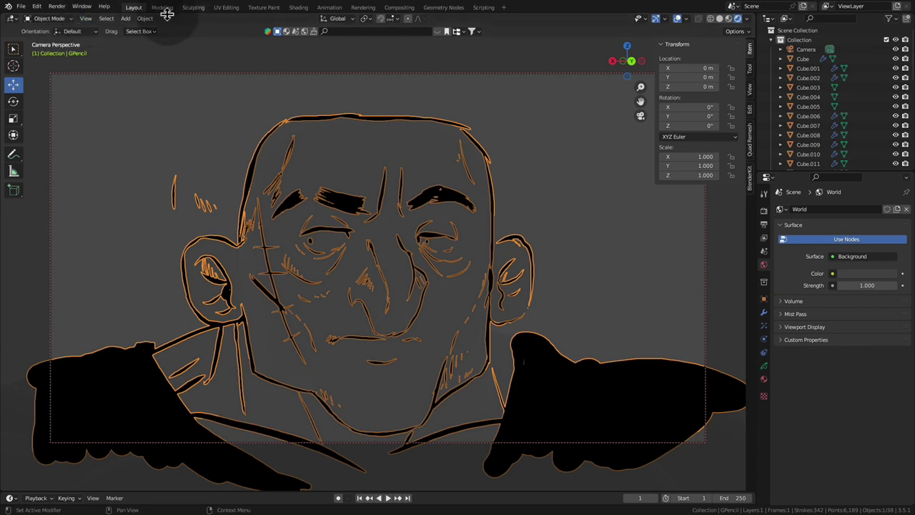
# Step: Add a point light to the scene and make a first move of it
pyautogui.click(125, 19)
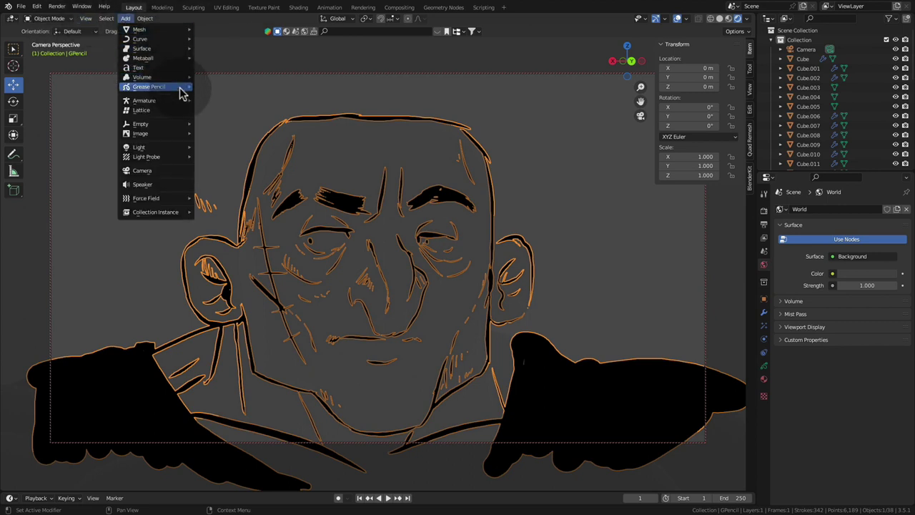
pyautogui.moveTo(143, 148)
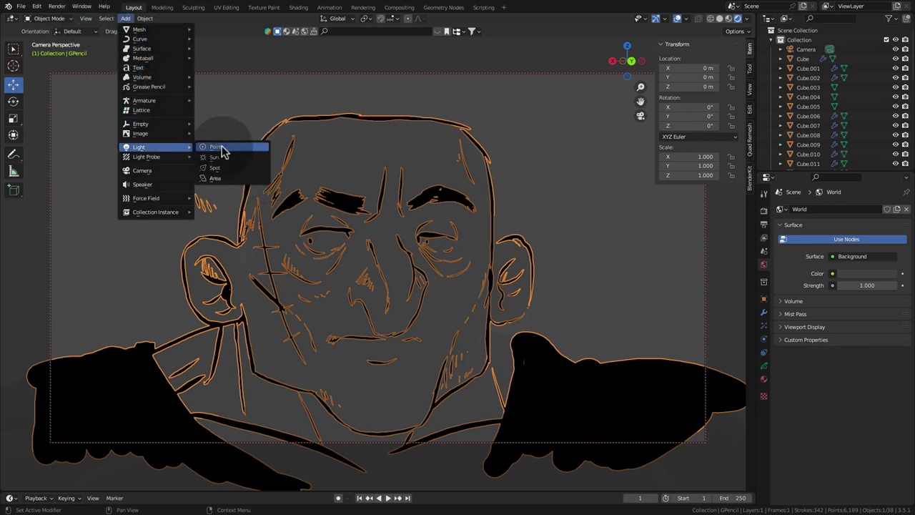
pyautogui.click(218, 147)
pyautogui.press('g')
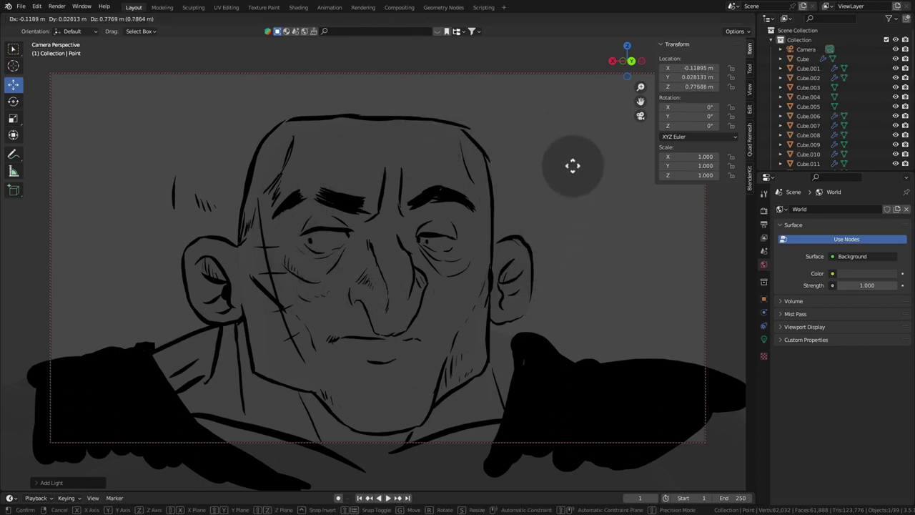
pyautogui.click(574, 165)
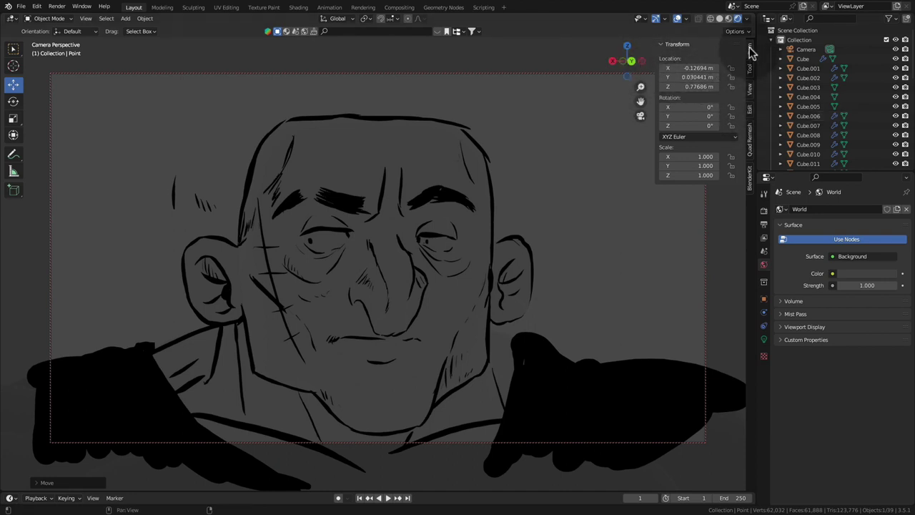
# Step: Zoom out and orbit the view, raising the point light above the figure
pyautogui.click(749, 88)
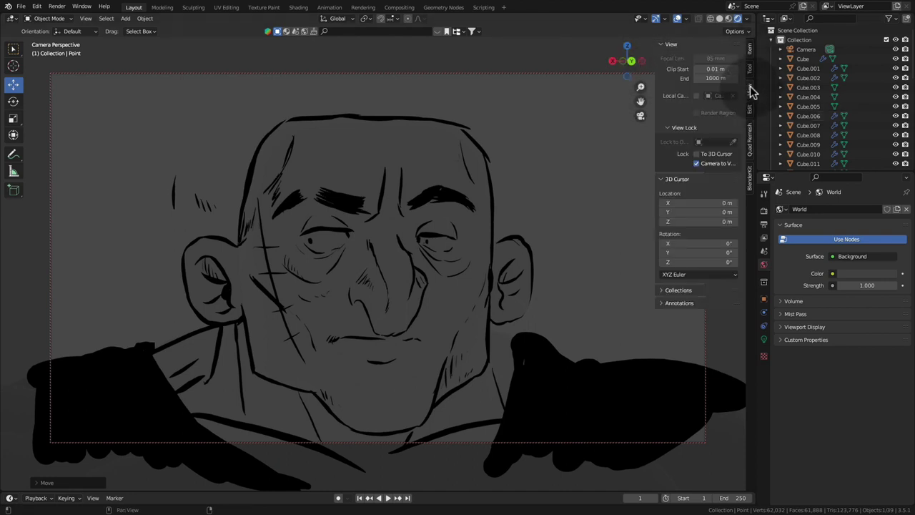
pyautogui.click(627, 45)
pyautogui.moveTo(640, 86); pyautogui.dragTo(621, 337)
pyautogui.moveTo(398, 285)
pyautogui.mouseDown()
pyautogui.moveTo(439, 143)
pyautogui.moveTo(420, 159)
pyautogui.mouseUp()
pyautogui.moveTo(636, 64); pyautogui.dragTo(759, 61)
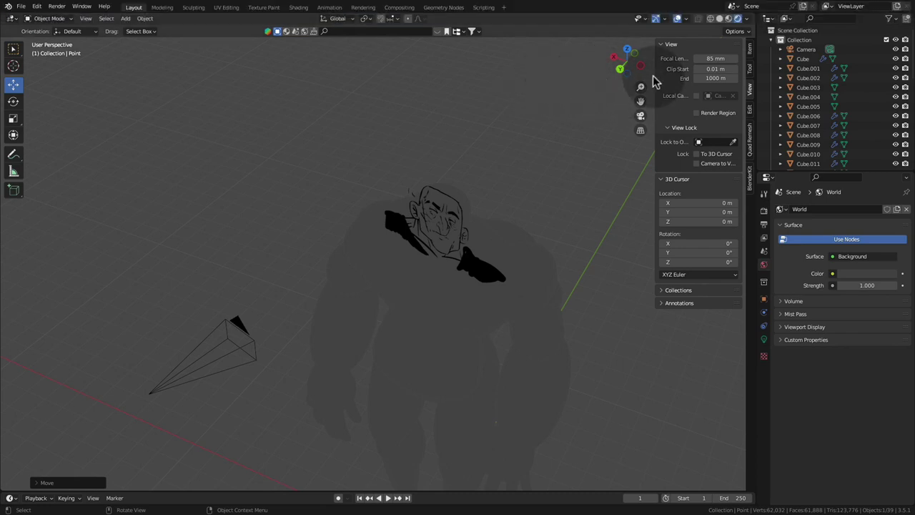
pyautogui.moveTo(625, 66)
pyautogui.mouseDown()
pyautogui.moveTo(639, 41)
pyautogui.moveTo(629, 59)
pyautogui.mouseUp()
pyautogui.moveTo(634, 105); pyautogui.dragTo(627, 184)
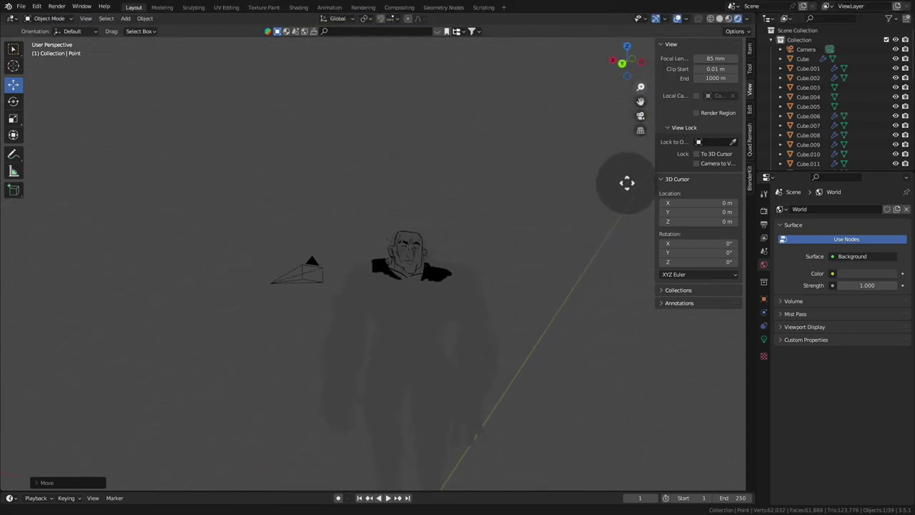
# Step: Position the point light near the face along the Z and Y axes, back in camera view
pyautogui.press('g')
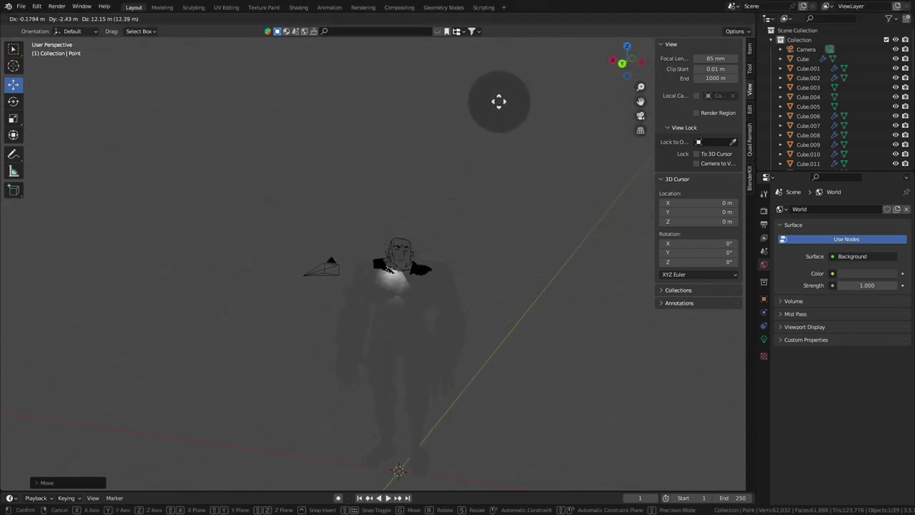
pyautogui.rightClick(508, 112)
pyautogui.press('g')
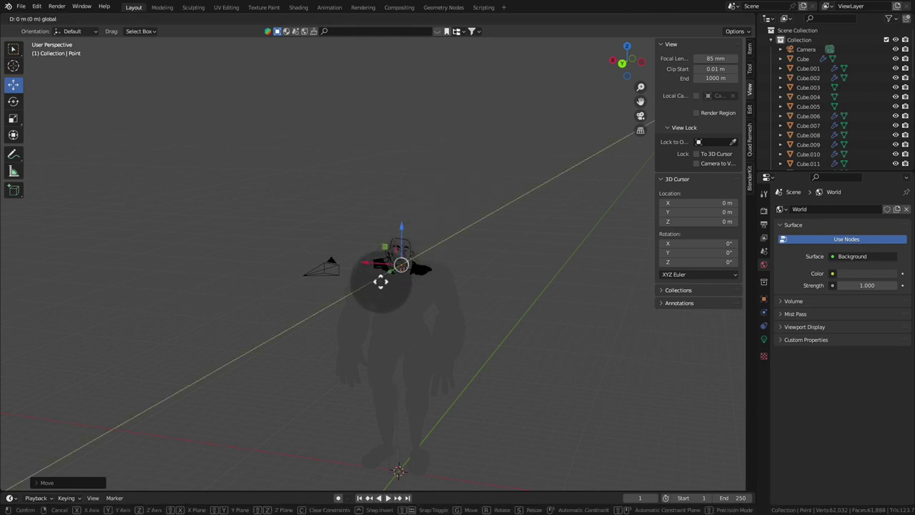
pyautogui.press('z')
pyautogui.click(386, 216)
pyautogui.press('g')
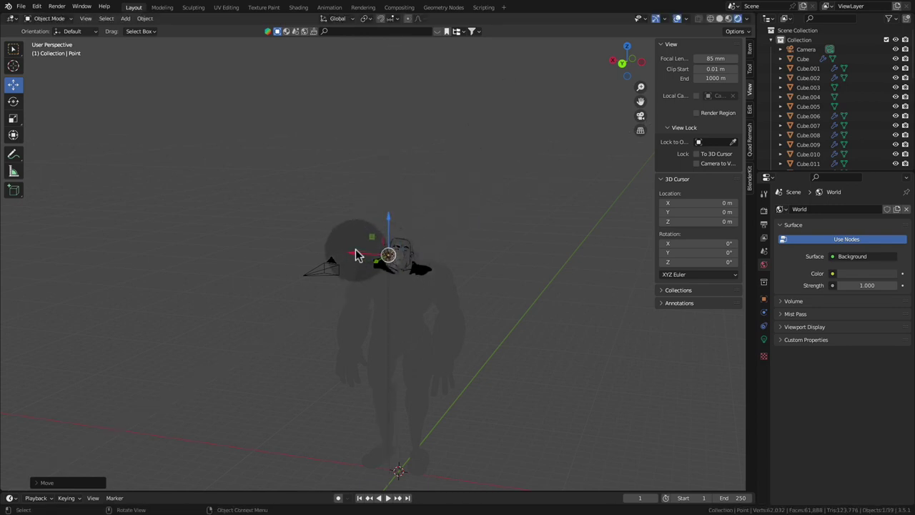
pyautogui.press('x')
pyautogui.press('y')
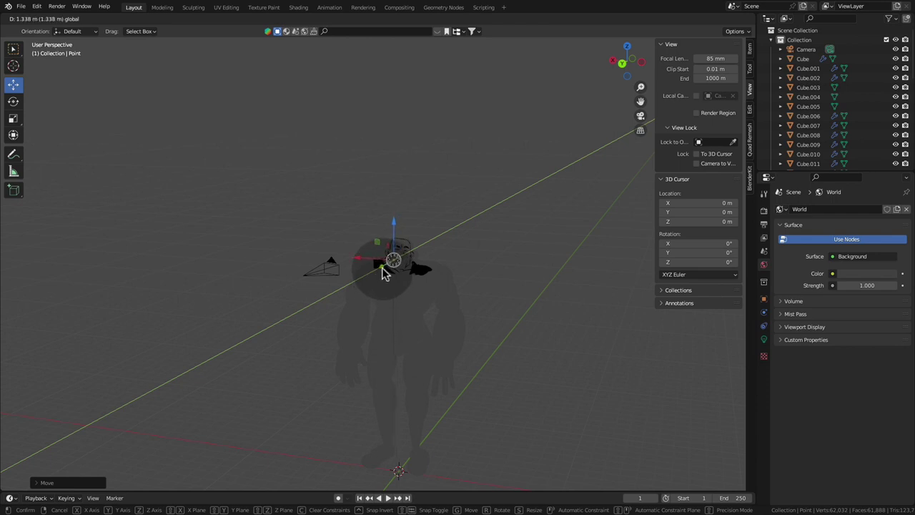
pyautogui.click(384, 274)
pyautogui.click(640, 115)
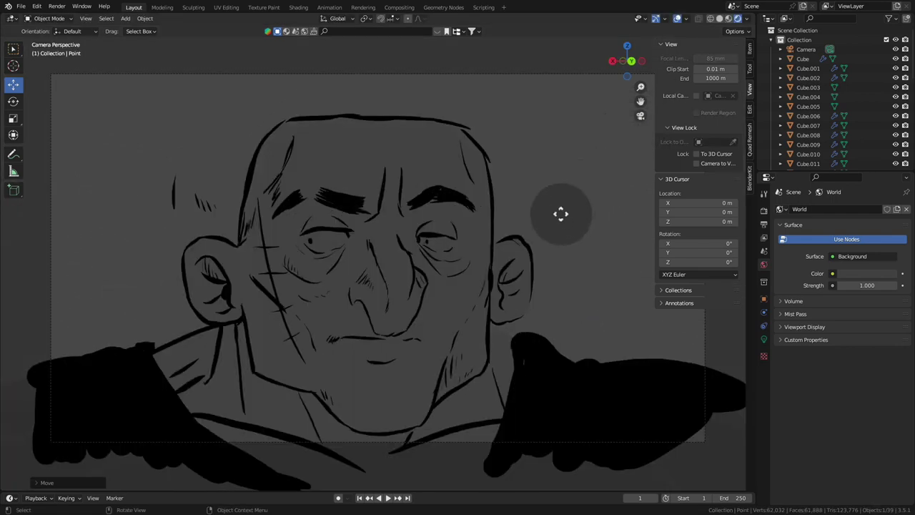
# Step: Reposition the point light and try a power of 100 W
pyautogui.press('g')
pyautogui.click(315, 237)
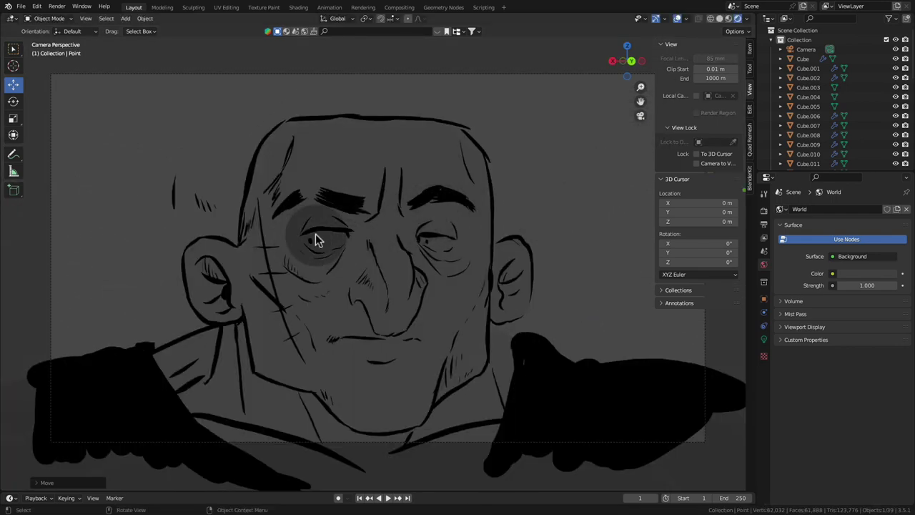
pyautogui.click(763, 337)
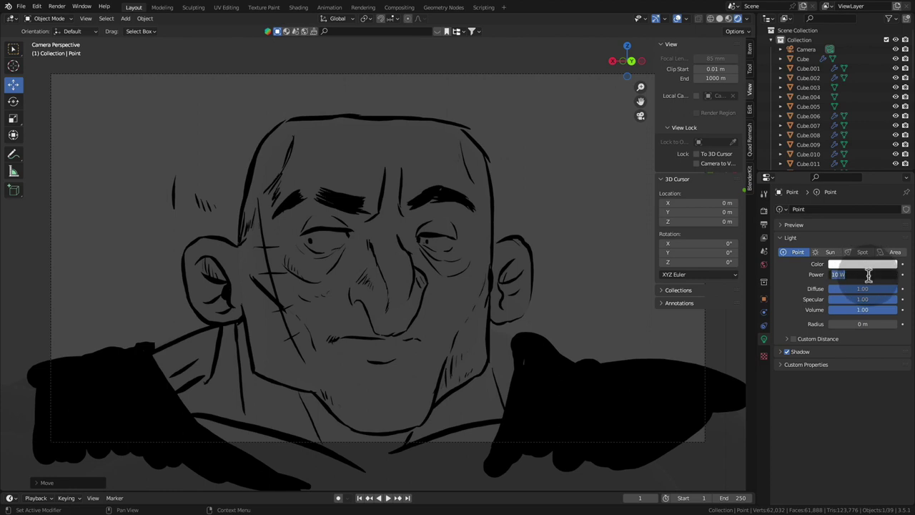
pyautogui.press('Return')
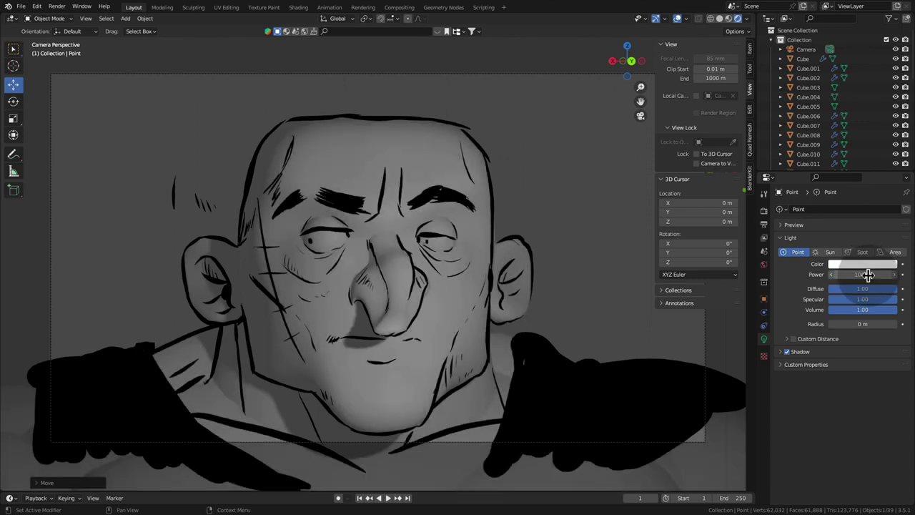
pyautogui.press('g')
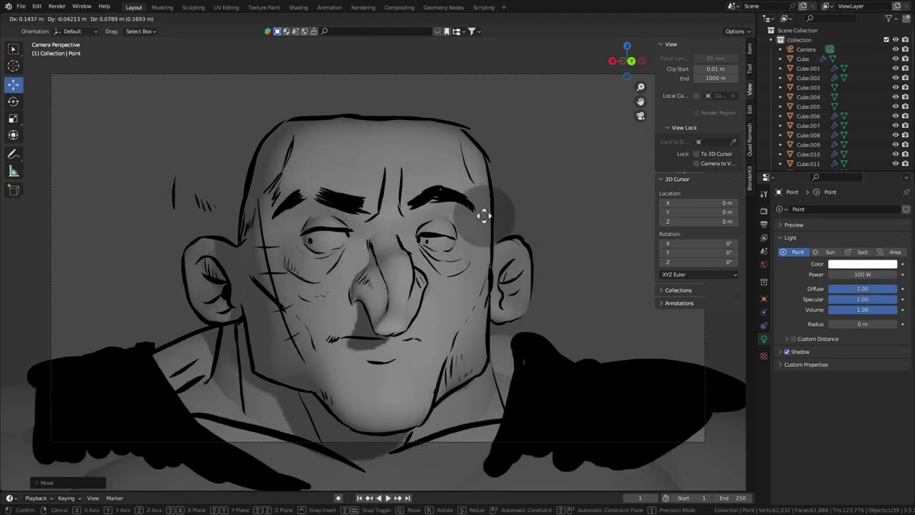
pyautogui.click(44, 178)
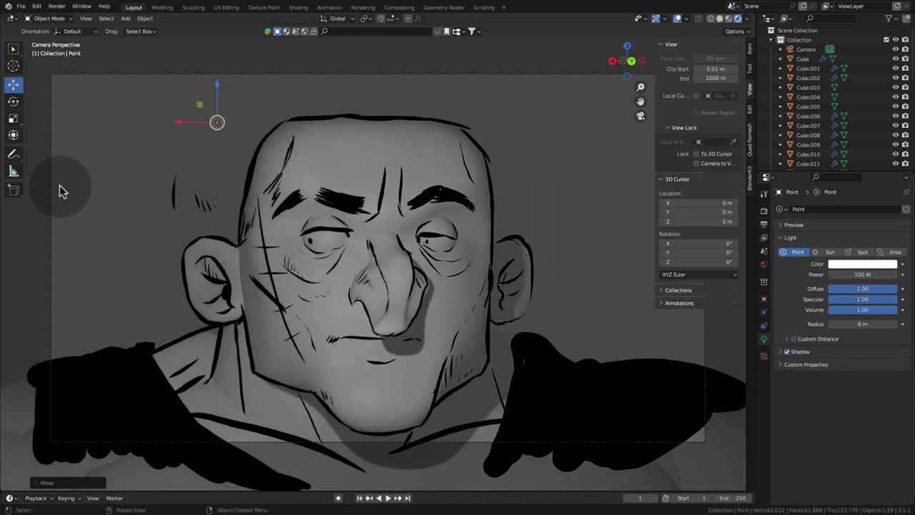
# Step: Settle the light at the upper right with 75 W and place a duplicate at the upper left
pyautogui.moveTo(215, 93)
pyautogui.mouseDown()
pyautogui.moveTo(182, 167)
pyautogui.moveTo(108, 163)
pyautogui.mouseUp()
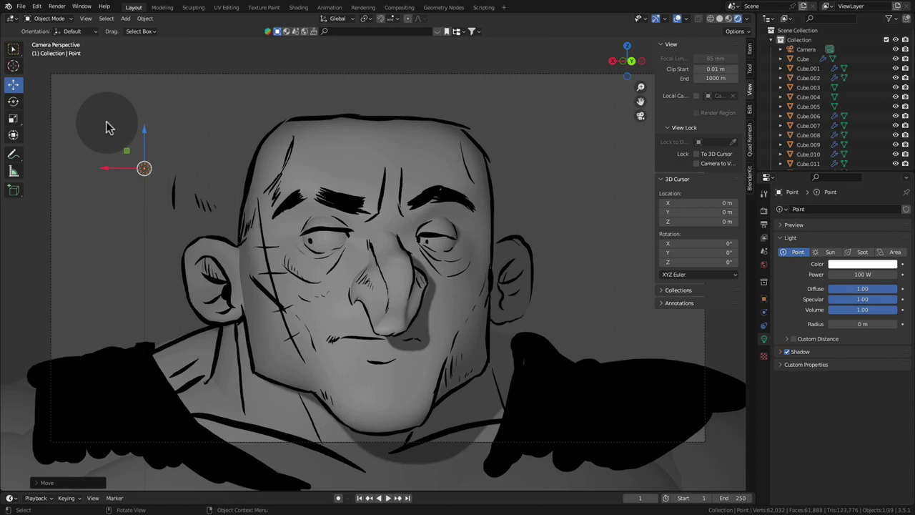
pyautogui.write('50')
pyautogui.press('Return')
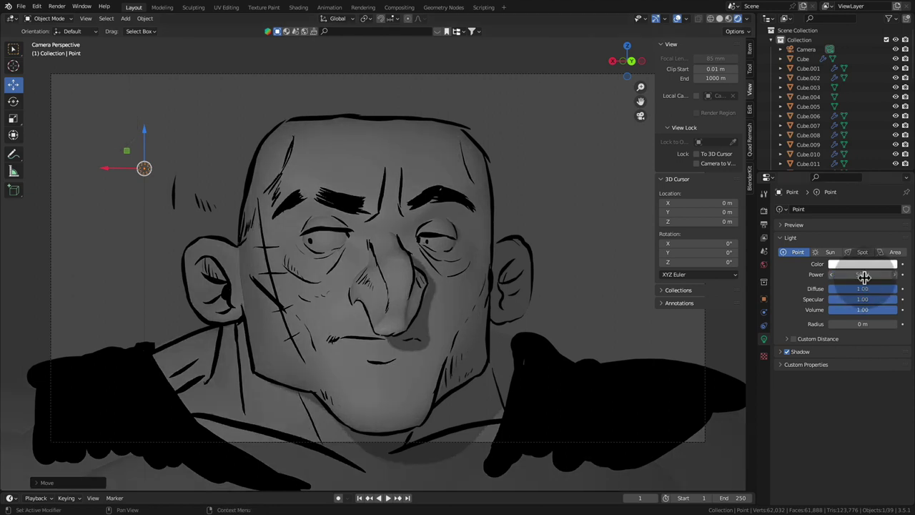
pyautogui.moveTo(106, 167); pyautogui.dragTo(60, 170)
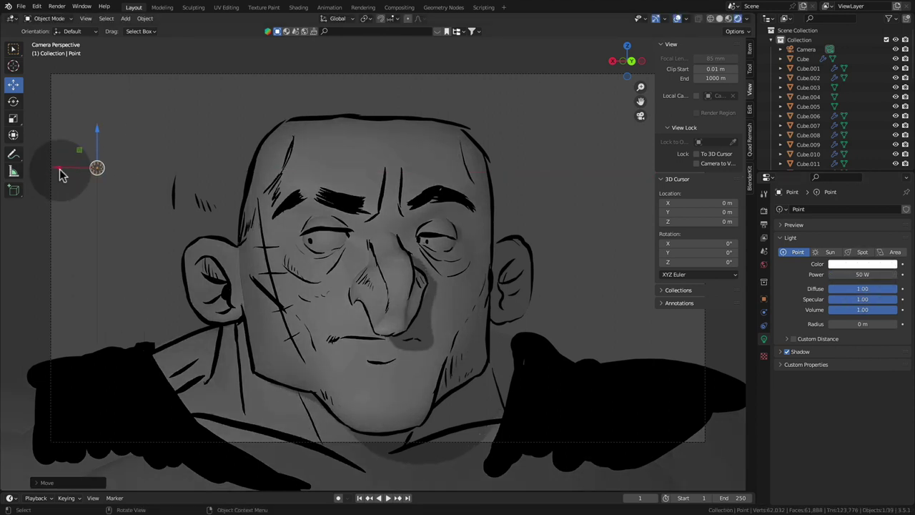
pyautogui.moveTo(99, 134); pyautogui.dragTo(97, 75)
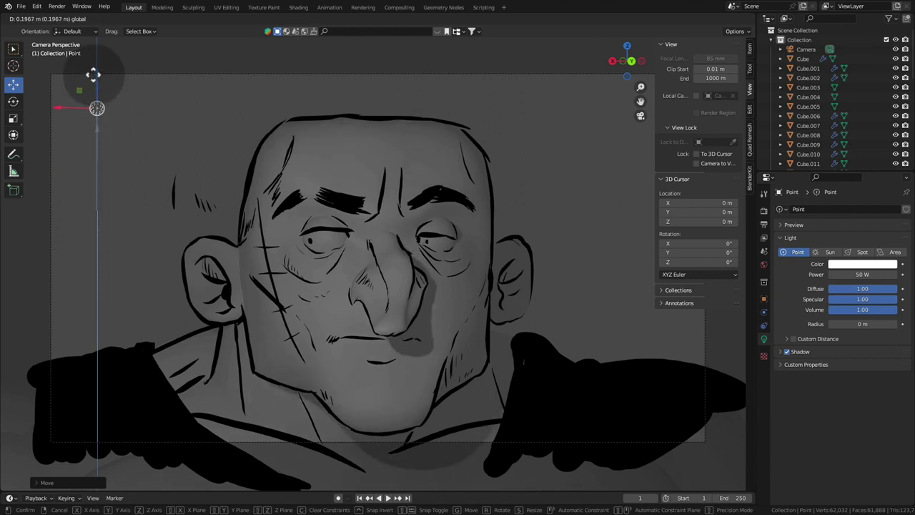
pyautogui.moveTo(57, 116); pyautogui.dragTo(615, 172)
pyautogui.click(858, 275)
pyautogui.write('75')
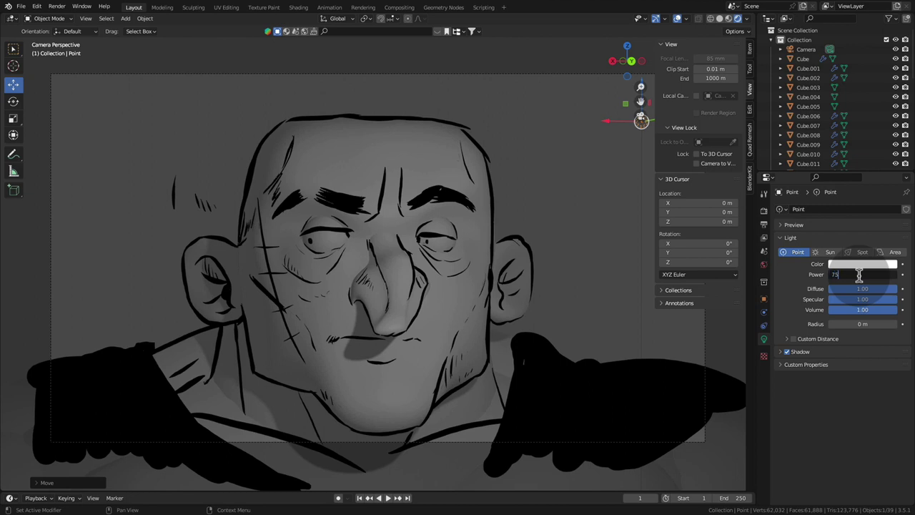
pyautogui.press('Return')
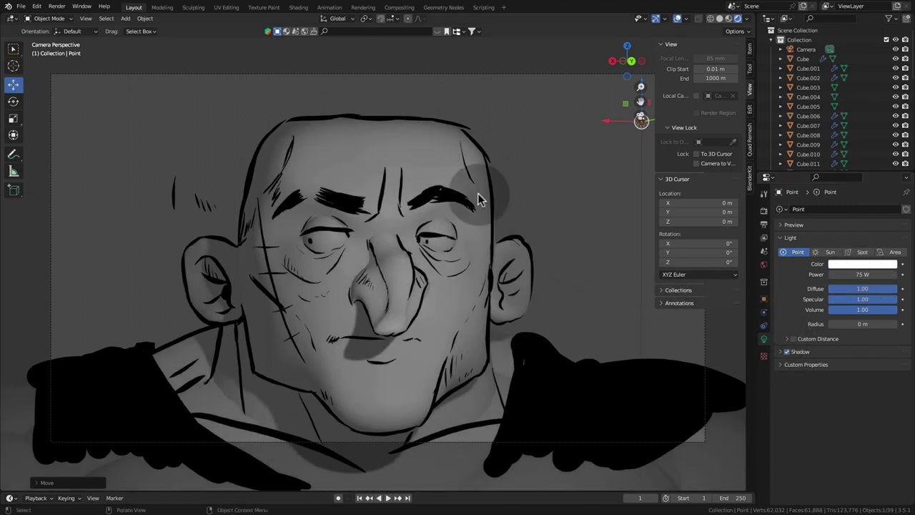
pyautogui.hotkey('shift', 'd')
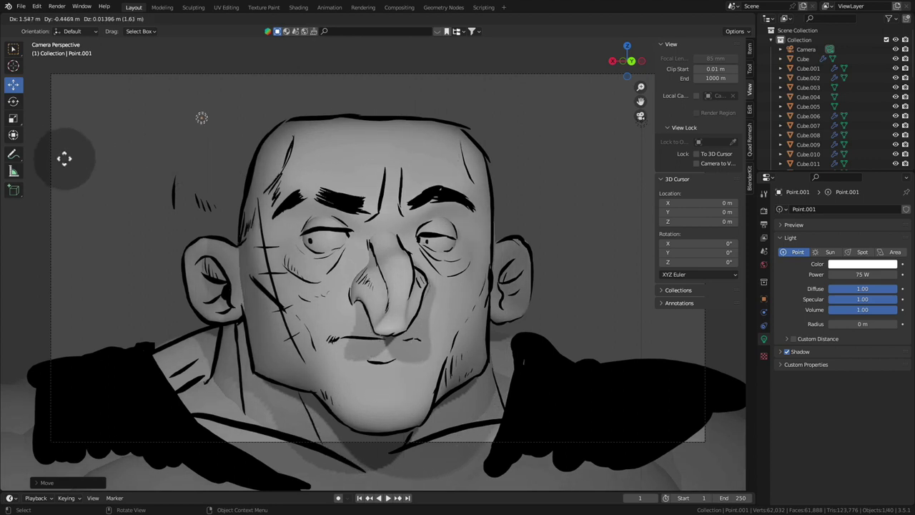
pyautogui.click(50, 154)
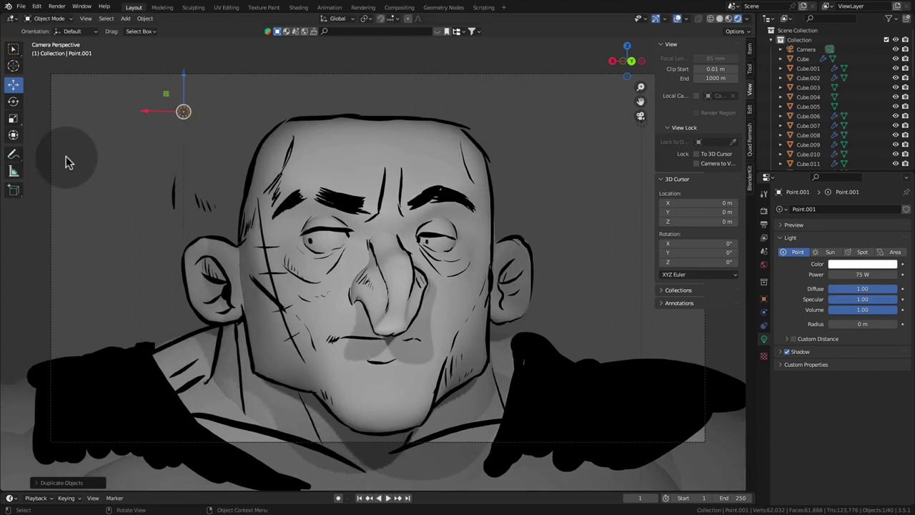
# Step: Delete the duplicate light Point.001 and darken the world background colour to 0.035
pyautogui.click(66, 157)
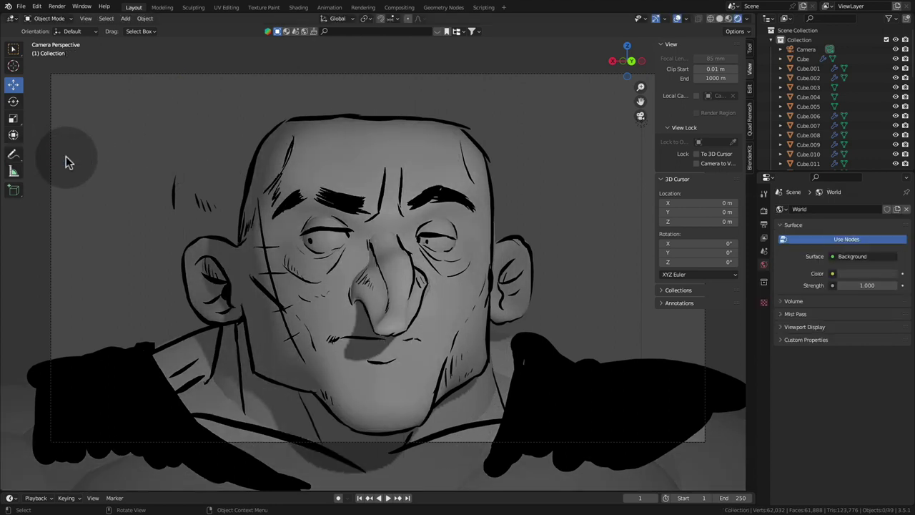
pyautogui.click(865, 273)
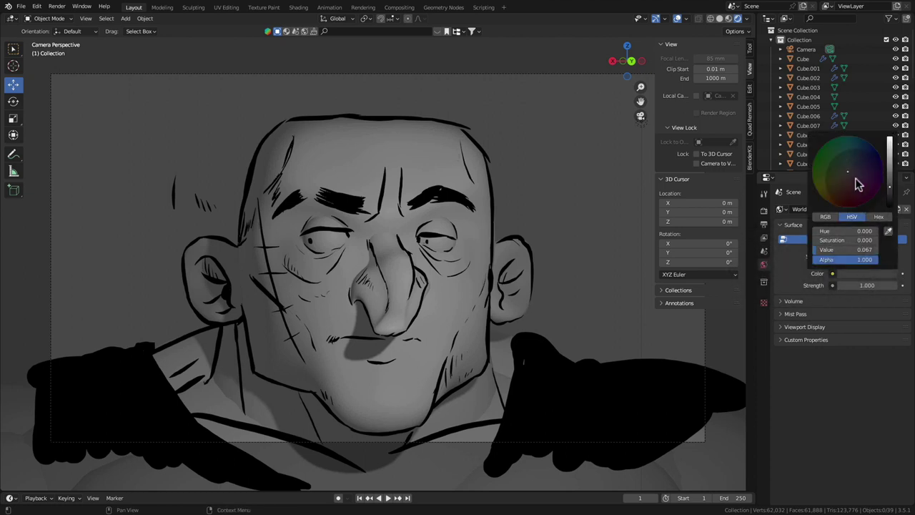
pyautogui.moveTo(899, 172)
pyautogui.mouseDown()
pyautogui.moveTo(898, 197)
pyautogui.moveTo(857, 206)
pyautogui.mouseUp()
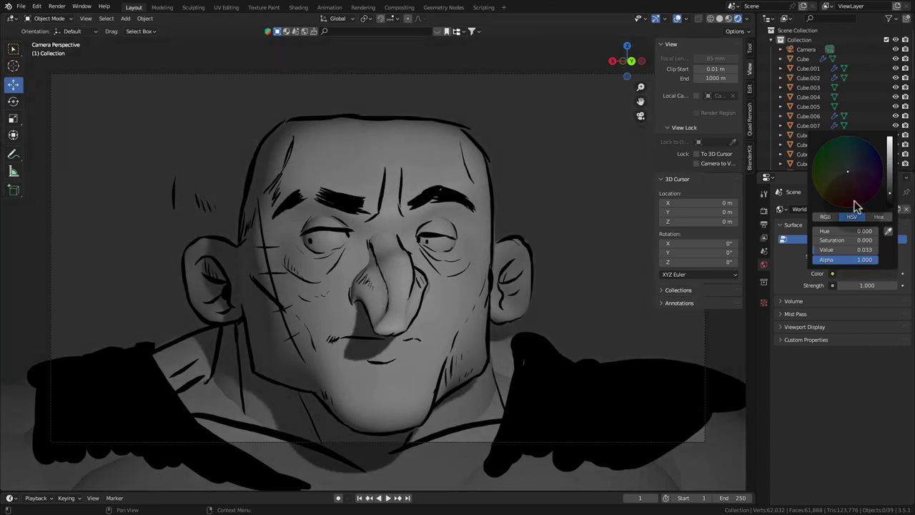
pyautogui.click(82, 18)
pyautogui.scroll(-2, 894, 93)
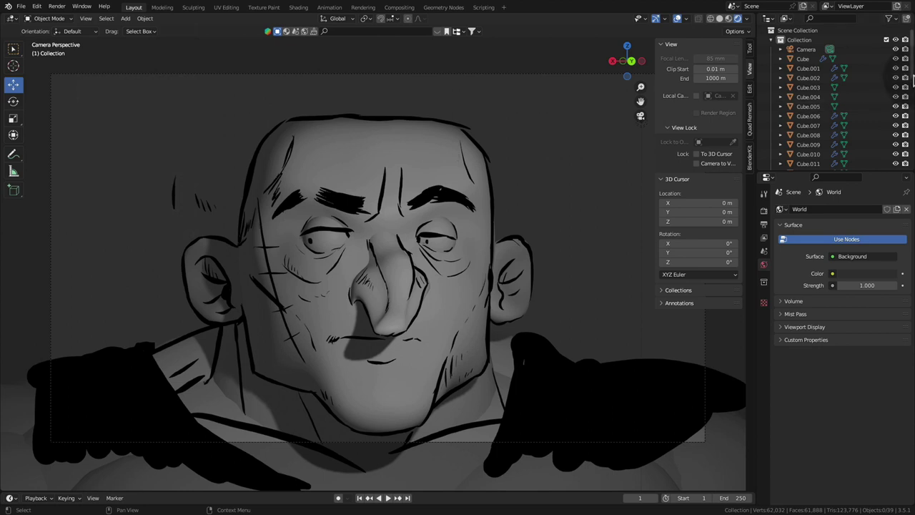
pyautogui.scroll(-10, 908, 128)
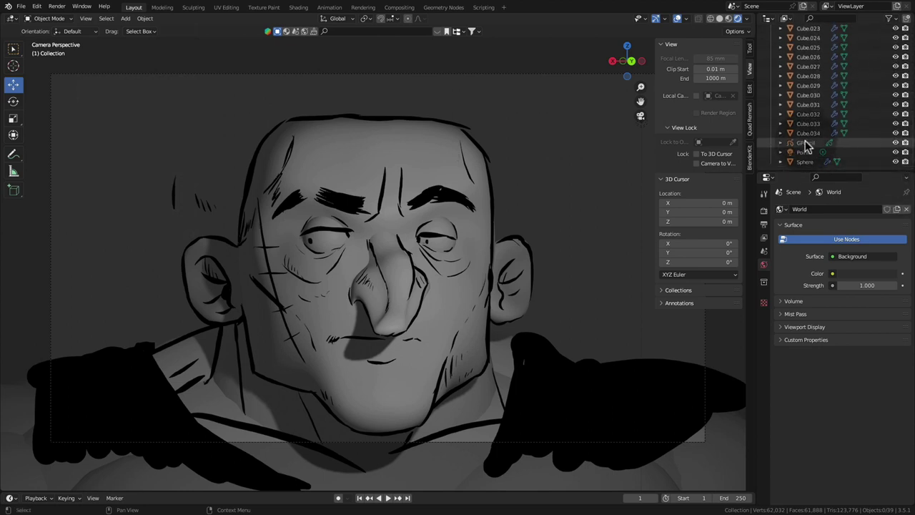
# Step: Add a second layer to GPencil and a new material named white with a white stroke colour
pyautogui.click(806, 143)
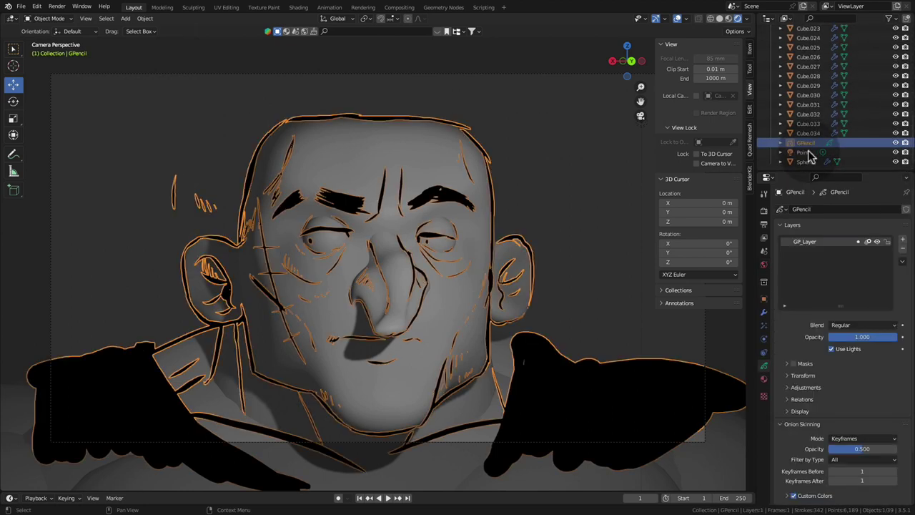
pyautogui.click(901, 239)
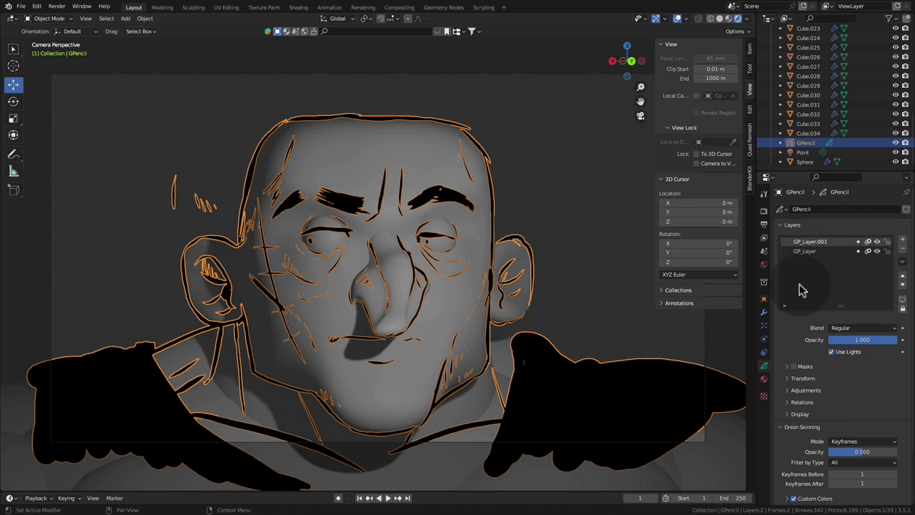
pyautogui.click(763, 380)
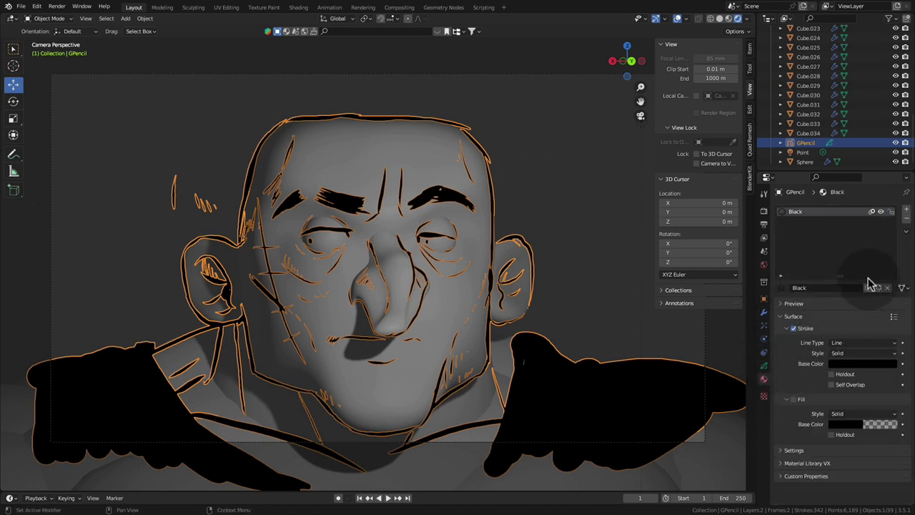
pyautogui.click(907, 209)
pyautogui.click(829, 287)
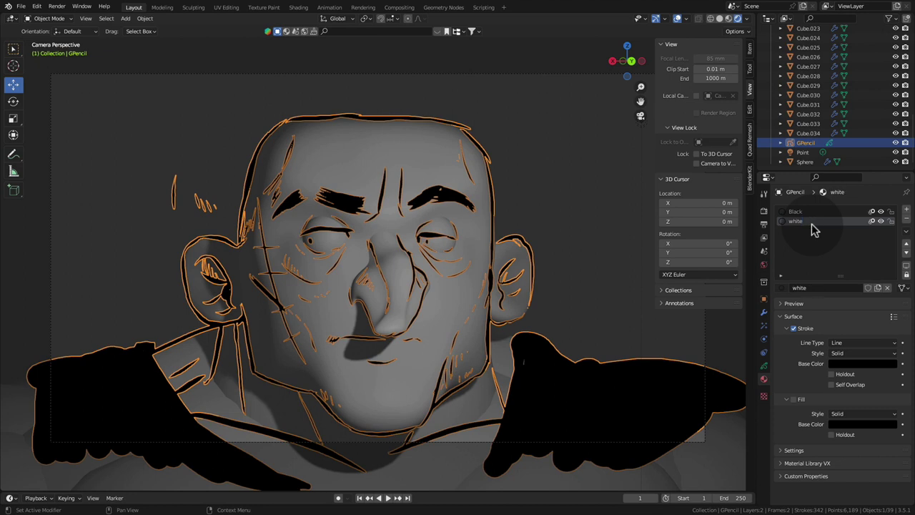
pyautogui.click(840, 364)
pyautogui.moveTo(889, 289); pyautogui.dragTo(890, 227)
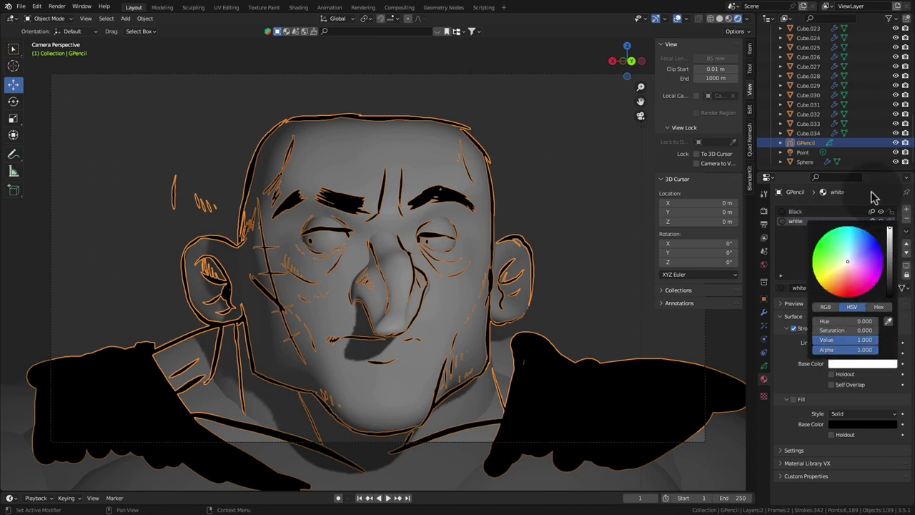
# Step: In Draw Mode with Material Preview shading, paint white ink over both eye whites
pyautogui.click(49, 18)
pyautogui.click(43, 57)
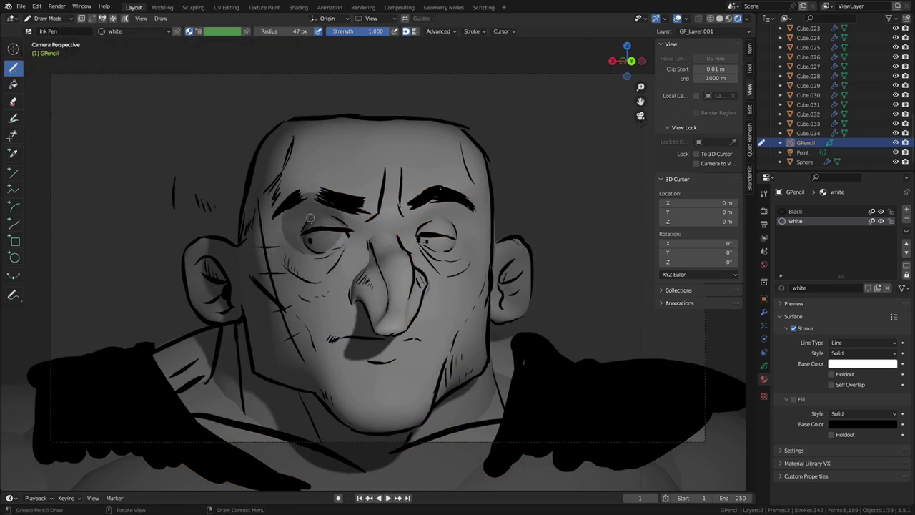
pyautogui.moveTo(312, 239)
pyautogui.mouseDown()
pyautogui.moveTo(307, 223)
pyautogui.moveTo(303, 247)
pyautogui.moveTo(336, 243)
pyautogui.mouseUp()
pyautogui.moveTo(325, 246); pyautogui.dragTo(329, 236)
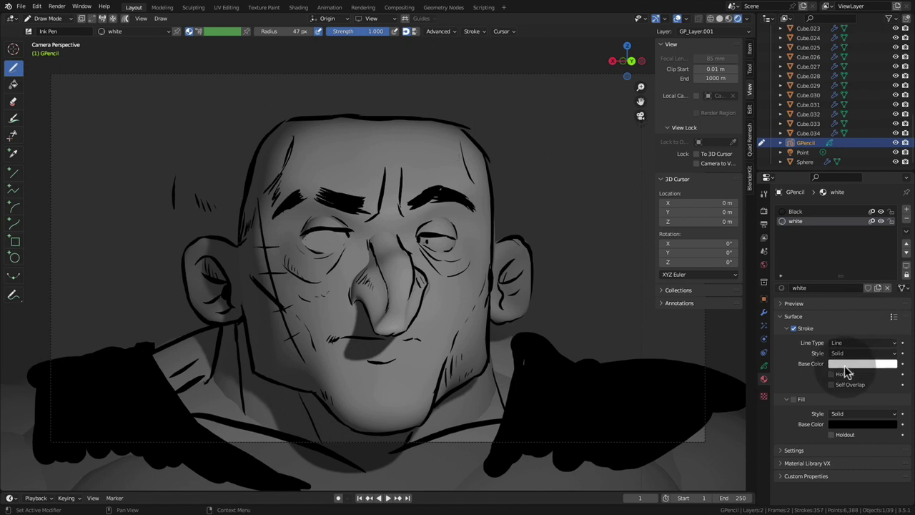
pyautogui.click(728, 18)
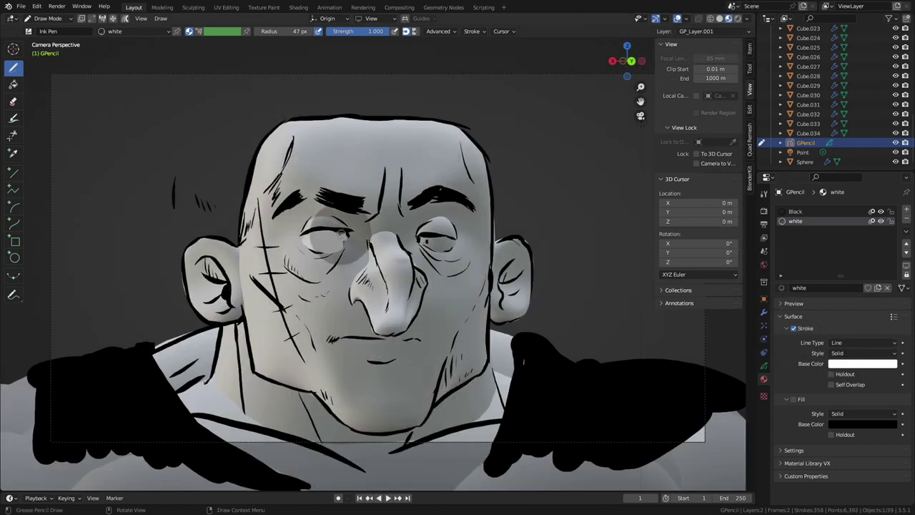
pyautogui.moveTo(338, 243)
pyautogui.mouseDown()
pyautogui.moveTo(301, 235)
pyautogui.moveTo(342, 235)
pyautogui.mouseUp()
pyautogui.moveTo(428, 241); pyautogui.dragTo(449, 245)
pyautogui.moveTo(433, 243)
pyautogui.mouseDown()
pyautogui.moveTo(446, 244)
pyautogui.moveTo(431, 241)
pyautogui.mouseUp()
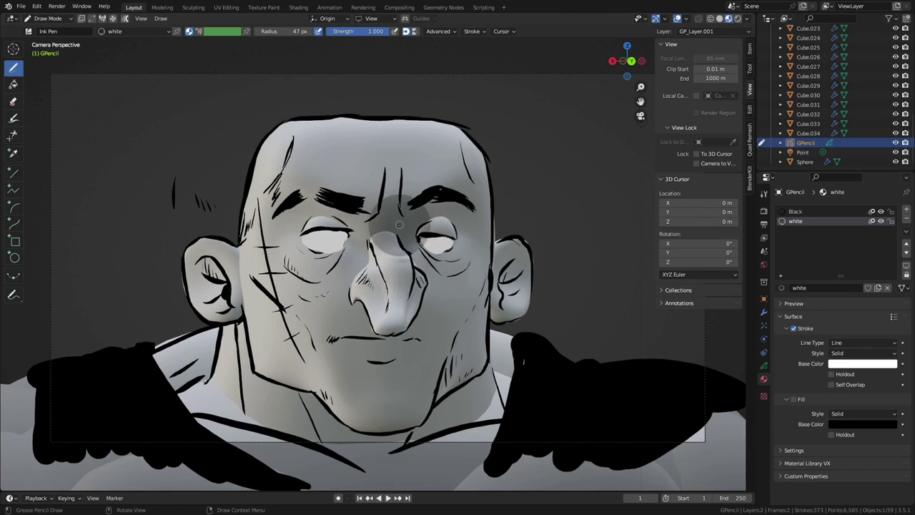
# Step: Draw short strokes with the Black material at both eyes in Solid shading, then select the Point light
pyautogui.click(783, 210)
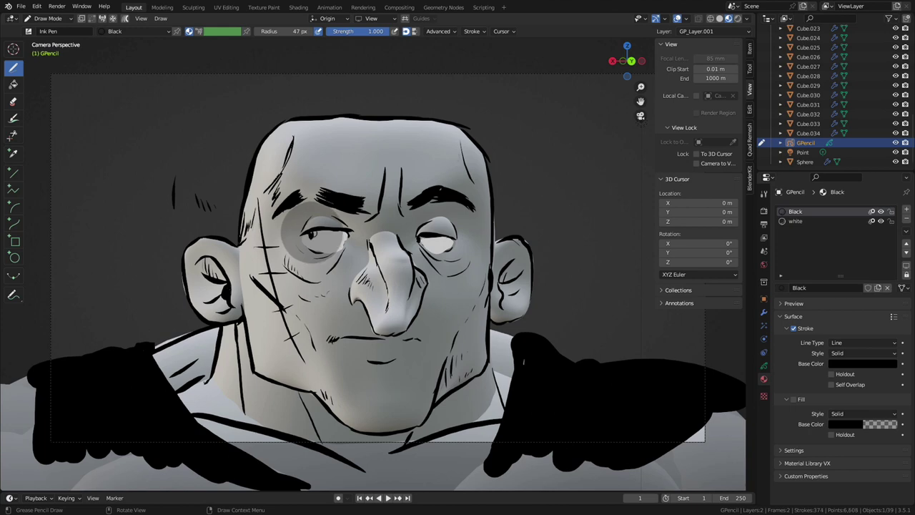
pyautogui.moveTo(314, 236); pyautogui.dragTo(325, 239)
pyautogui.moveTo(428, 242); pyautogui.dragTo(436, 221)
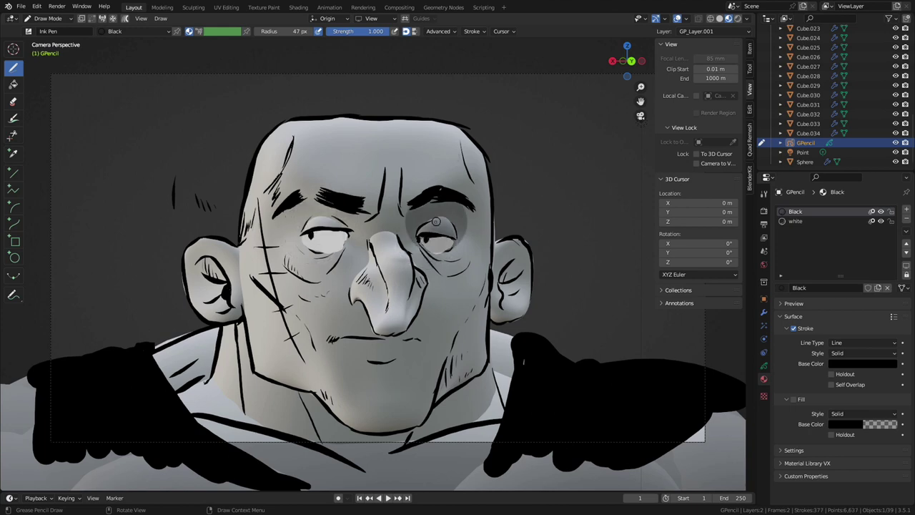
pyautogui.click(736, 19)
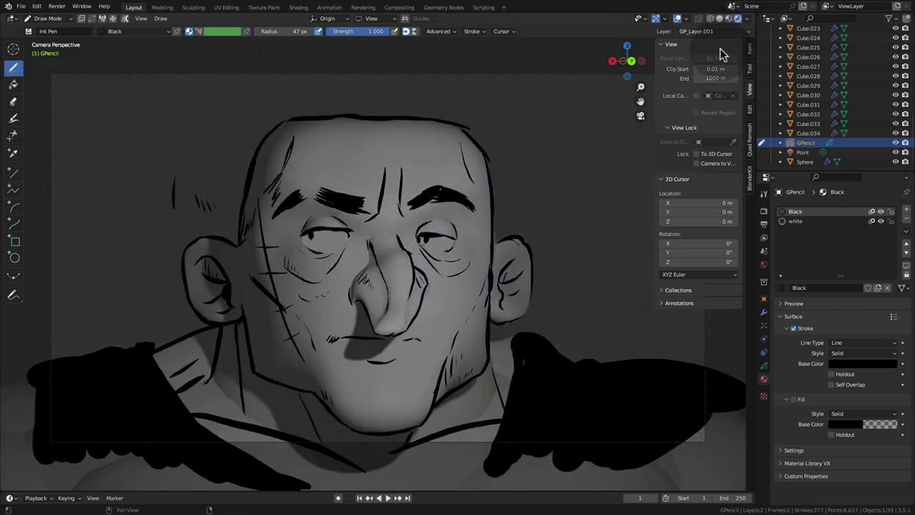
pyautogui.moveTo(319, 224)
pyautogui.mouseDown()
pyautogui.moveTo(345, 222)
pyautogui.moveTo(371, 250)
pyautogui.mouseUp()
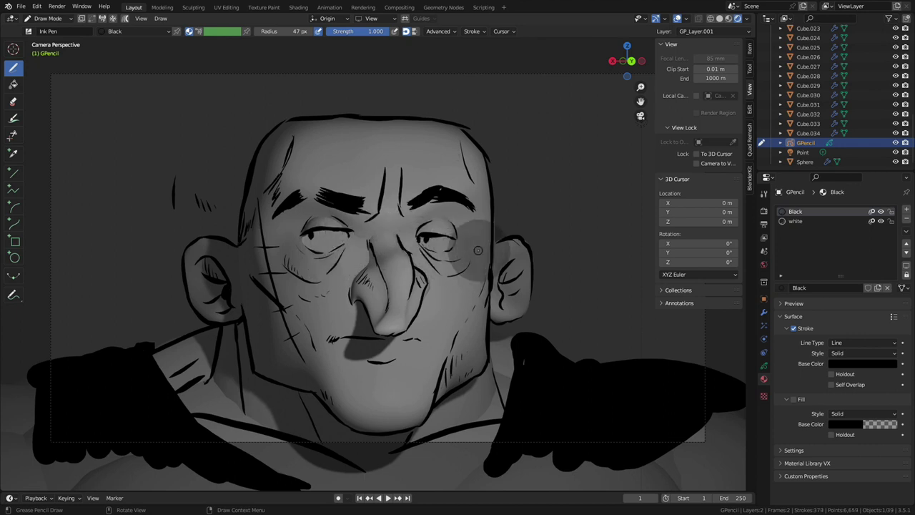
pyautogui.click(801, 152)
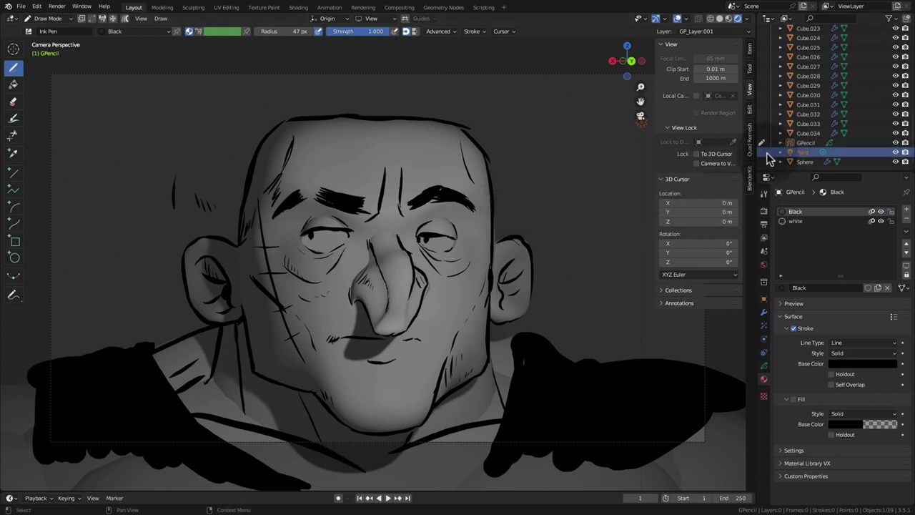
# Step: In Object Mode, move the light, make it a Spot light, and hide the GPencil drawing
pyautogui.click(47, 19)
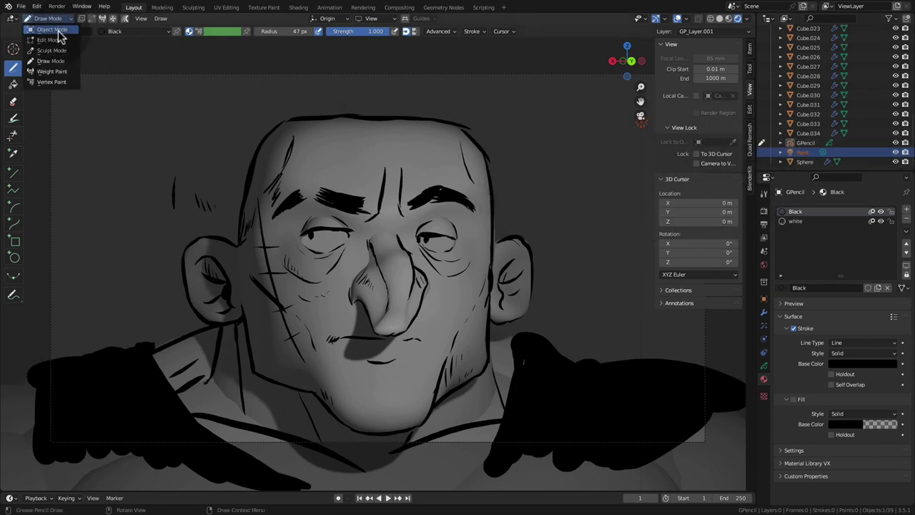
pyautogui.click(51, 29)
pyautogui.press('g')
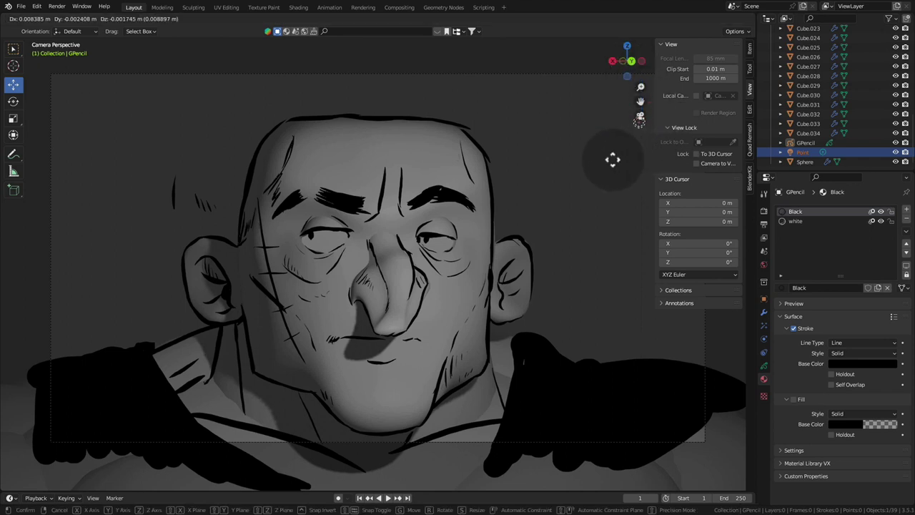
pyautogui.click(525, 99)
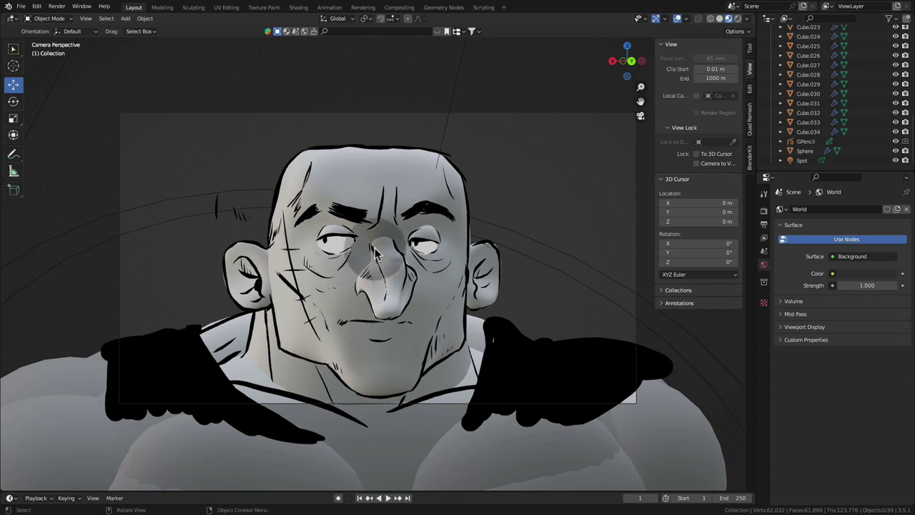
pyautogui.moveTo(905, 155)
pyautogui.mouseDown()
pyautogui.moveTo(899, 41)
pyautogui.moveTo(901, 122)
pyautogui.mouseUp()
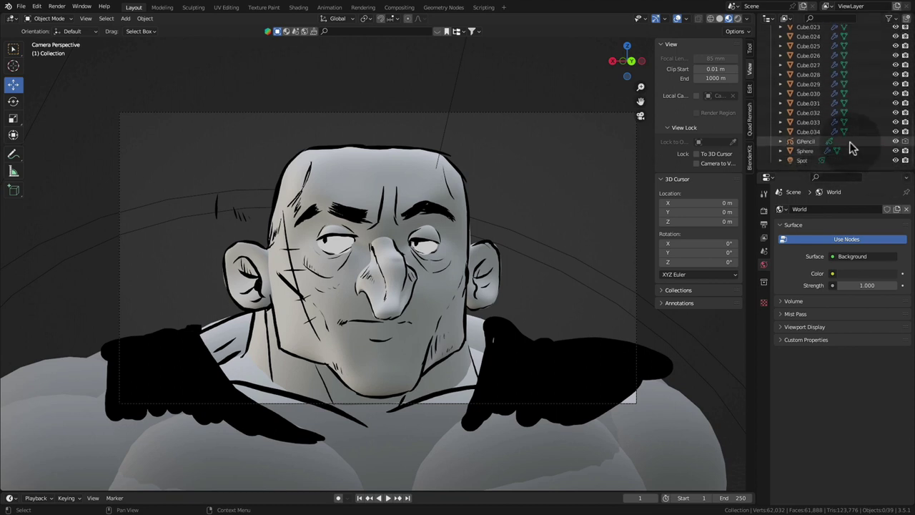
pyautogui.click(896, 141)
pyautogui.moveTo(913, 155)
pyautogui.mouseDown()
pyautogui.moveTo(893, 55)
pyautogui.moveTo(907, 207)
pyautogui.mouseUp()
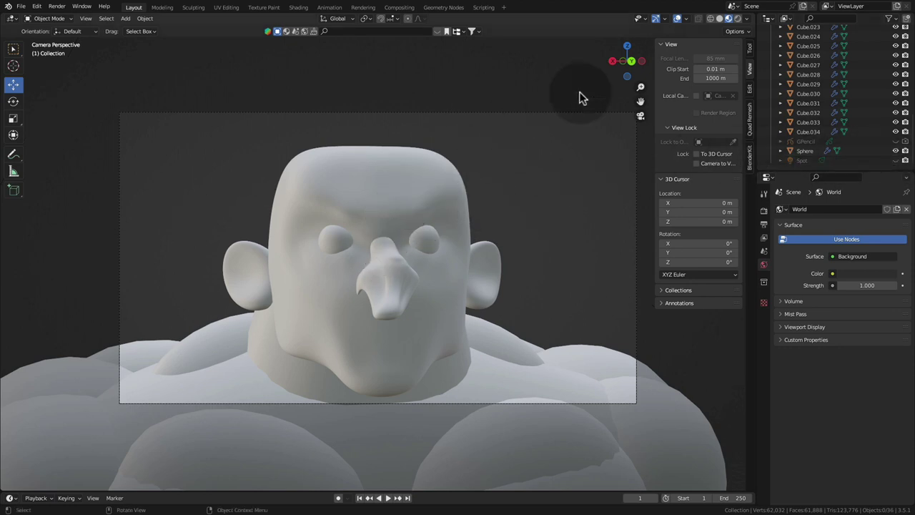
# Step: Orbit the view slightly and add a blank grease pencil object, GPencil.001
pyautogui.moveTo(628, 60)
pyautogui.mouseDown()
pyautogui.moveTo(638, 66)
pyautogui.moveTo(634, 77)
pyautogui.moveTo(647, 41)
pyautogui.mouseUp()
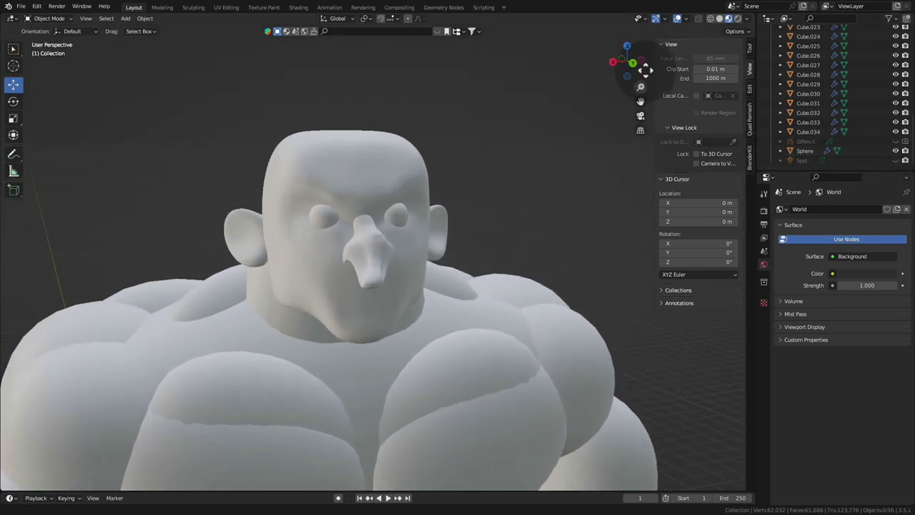
pyautogui.click(334, 206)
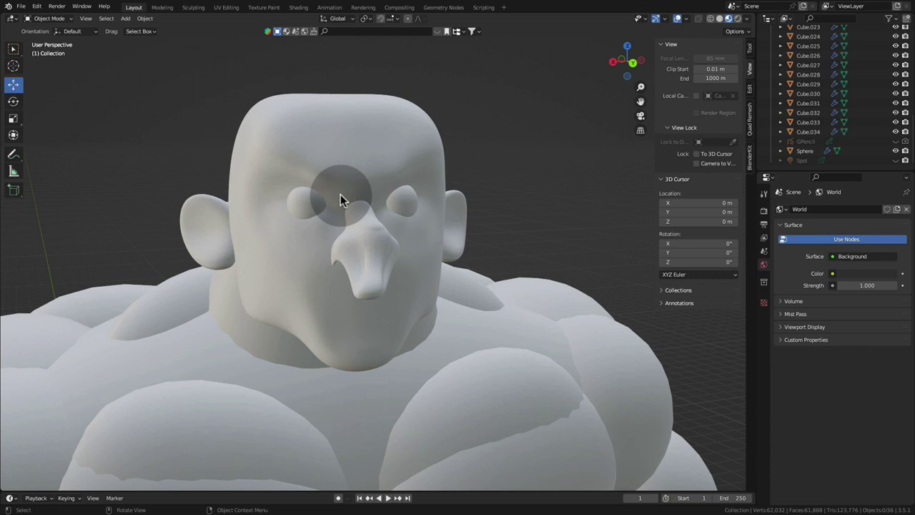
pyautogui.click(128, 18)
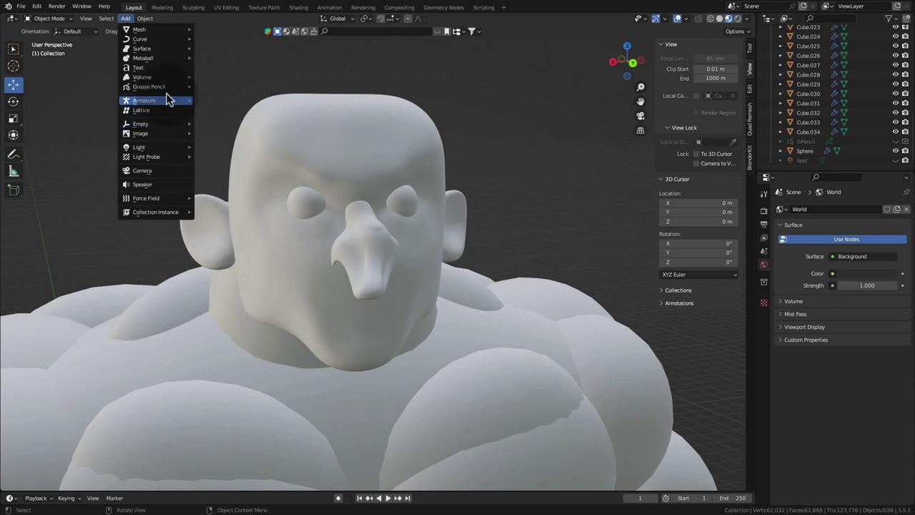
pyautogui.moveTo(148, 86)
pyautogui.click(216, 87)
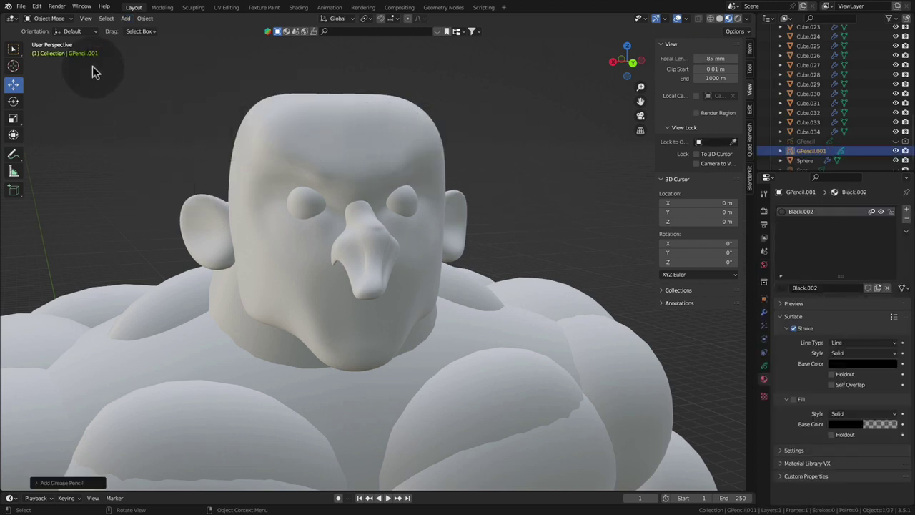
# Step: Enter Draw Mode with Surface stroke placement and ink a scar line from forehead to nose
pyautogui.click(59, 19)
pyautogui.click(59, 63)
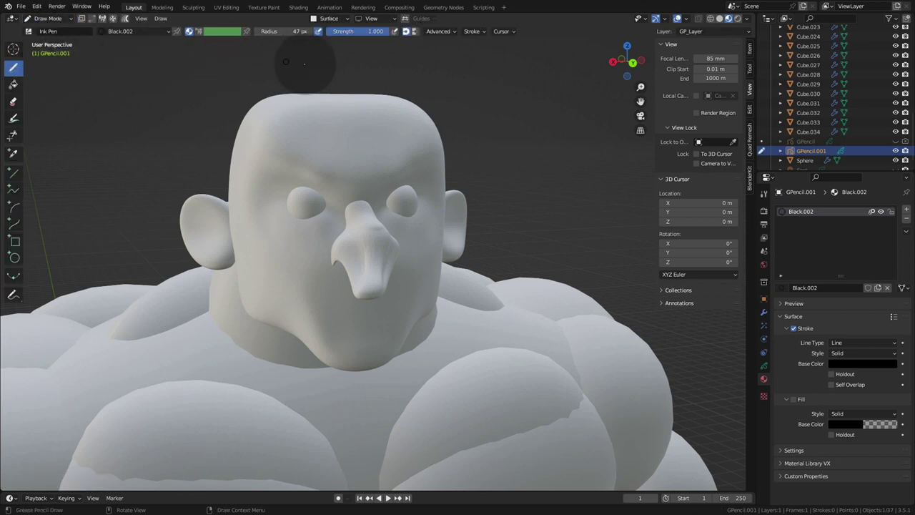
pyautogui.click(329, 20)
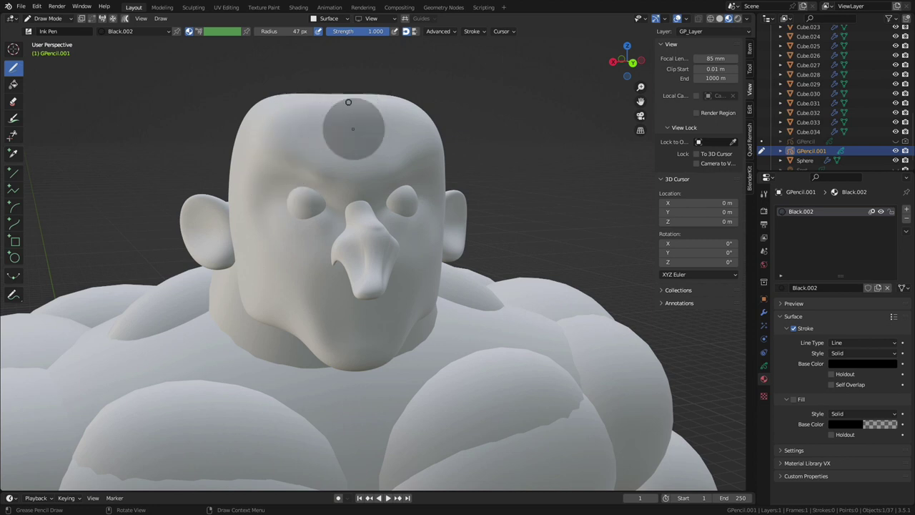
pyautogui.moveTo(353, 120); pyautogui.dragTo(361, 175)
pyautogui.moveTo(361, 207); pyautogui.dragTo(367, 246)
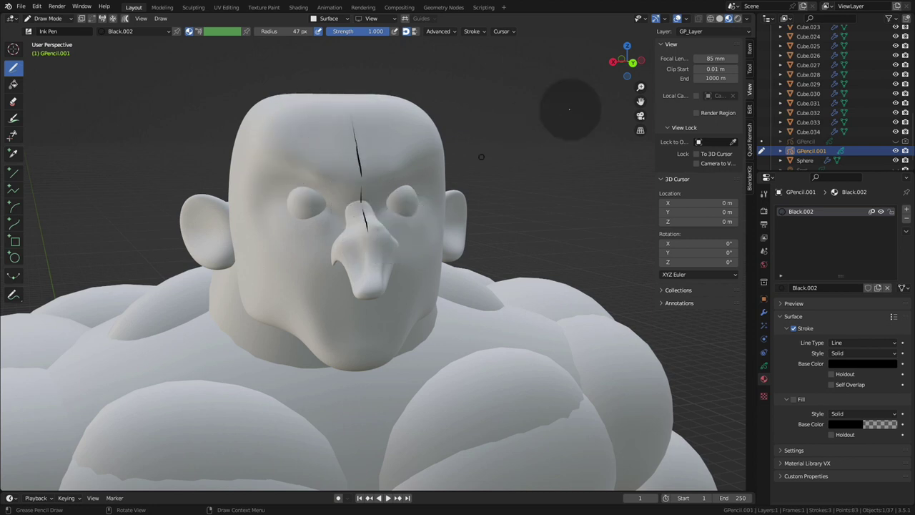
# Step: Re-centre the view on the front of the head and ink another forehead scar stroke
pyautogui.moveTo(623, 62)
pyautogui.mouseDown()
pyautogui.moveTo(675, 63)
pyautogui.moveTo(592, 62)
pyautogui.mouseUp()
pyautogui.moveTo(641, 100); pyautogui.dragTo(679, 100)
pyautogui.moveTo(641, 100)
pyautogui.mouseDown(button='middle')
pyautogui.moveTo(500, 112)
pyautogui.moveTo(306, 148)
pyautogui.mouseUp(button='middle')
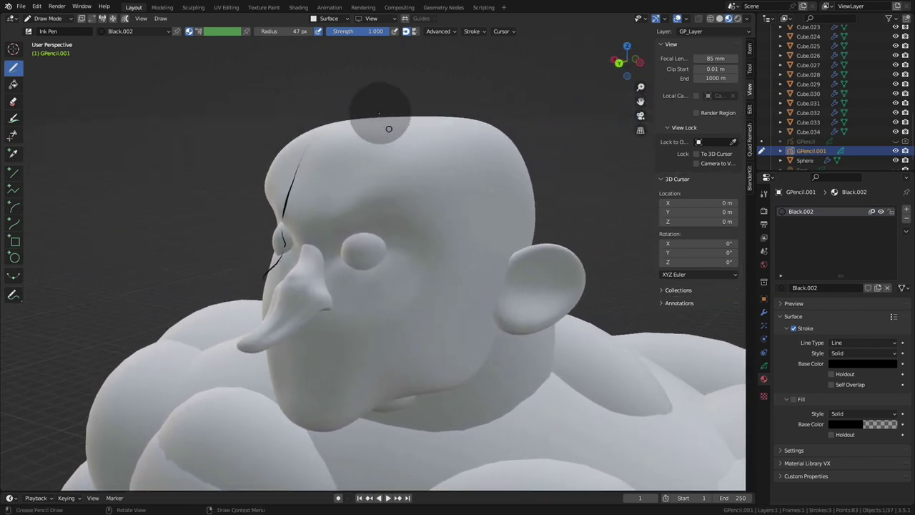
pyautogui.click(336, 19)
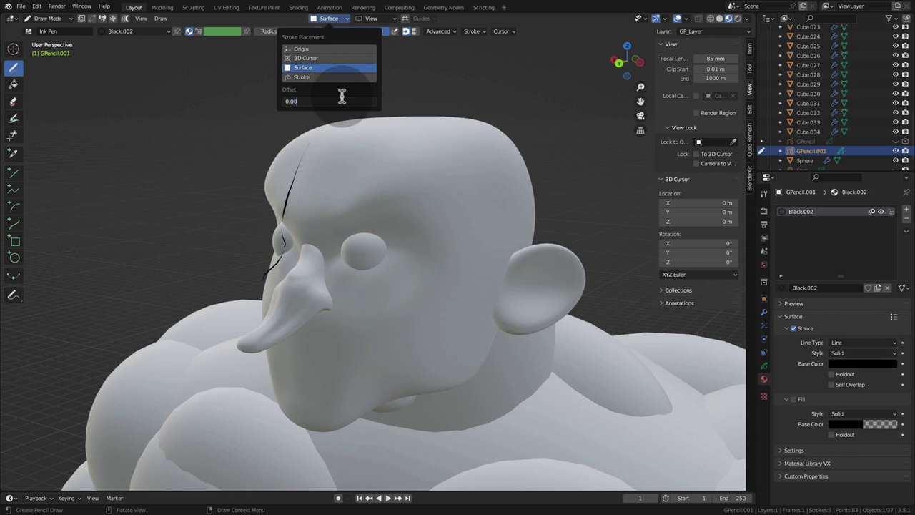
pyautogui.moveTo(297, 200); pyautogui.dragTo(323, 148)
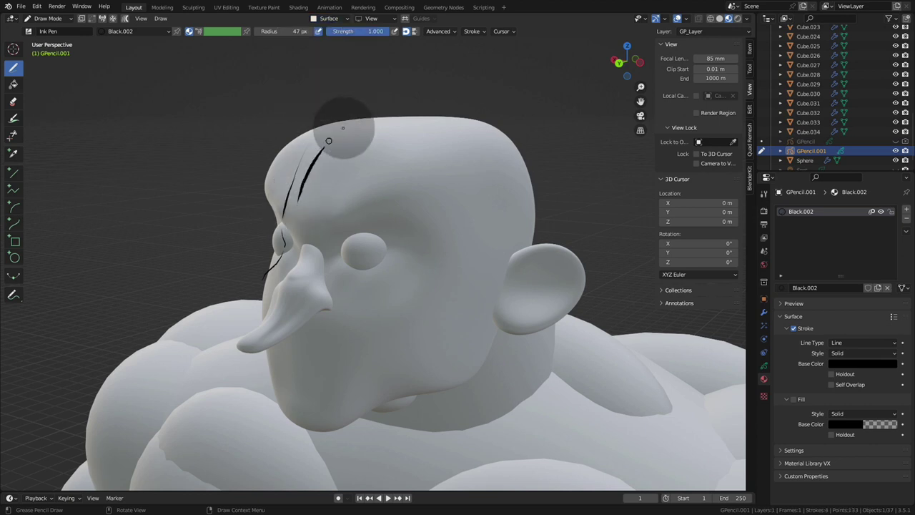
pyautogui.moveTo(628, 50)
pyautogui.mouseDown()
pyautogui.moveTo(755, 55)
pyautogui.moveTo(679, 53)
pyautogui.mouseUp()
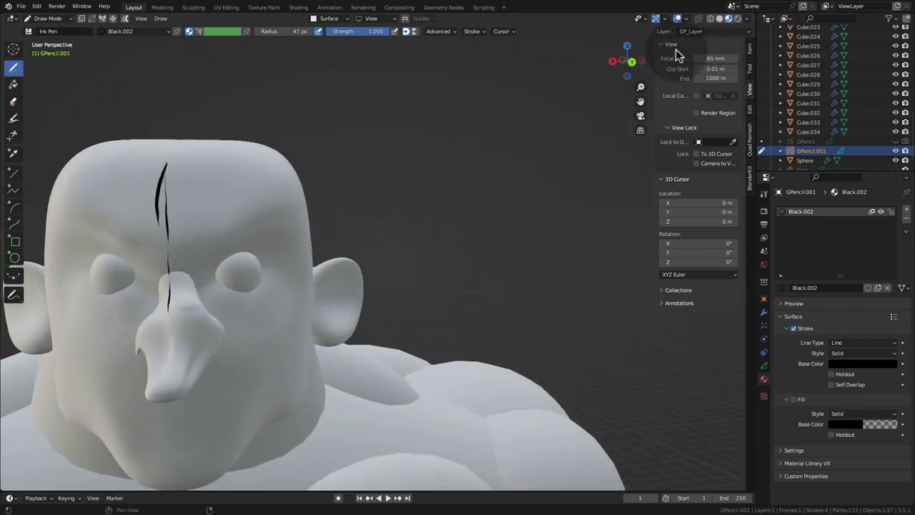
# Step: Erase the trial scar strokes from the face, then return to the Ink Pen
pyautogui.click(13, 101)
pyautogui.moveTo(160, 177); pyautogui.dragTo(162, 357)
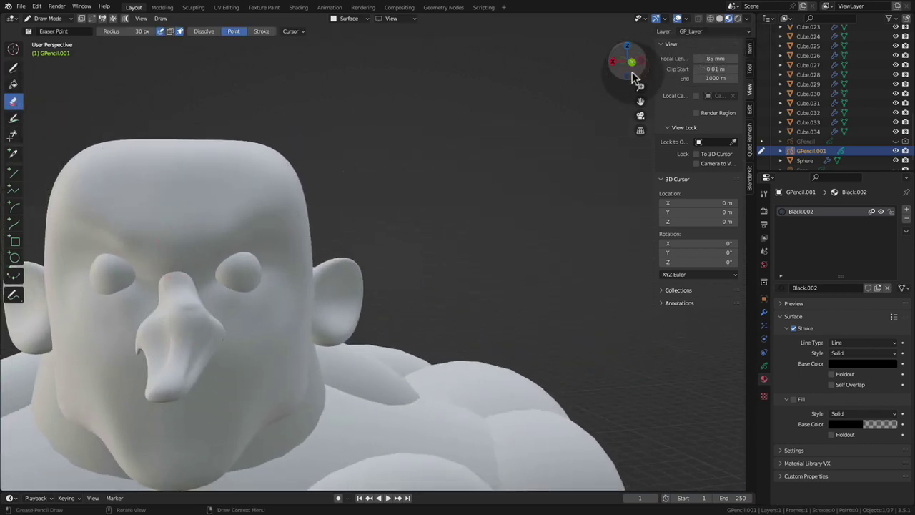
pyautogui.moveTo(639, 95); pyautogui.dragTo(772, 95)
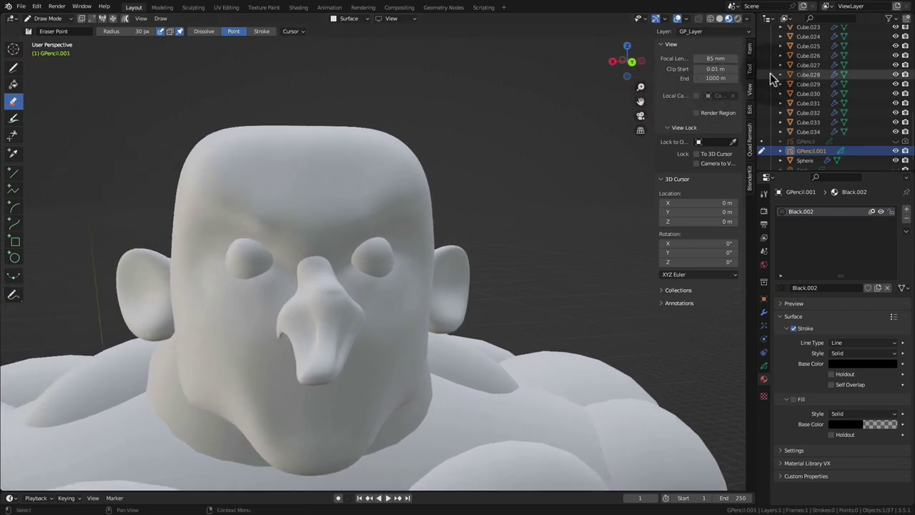
pyautogui.click(13, 68)
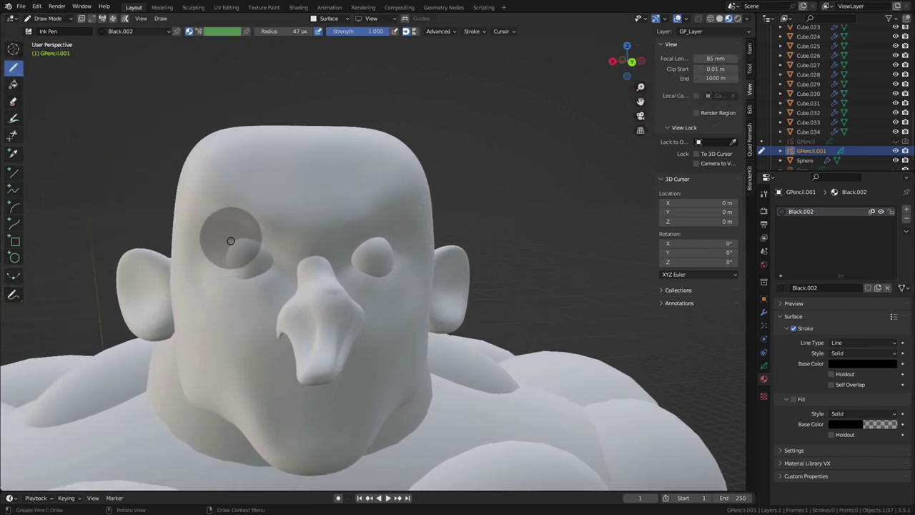
# Step: Ink both eye outlines, the nose bridge and shading on the left nostril
pyautogui.moveTo(241, 241); pyautogui.dragTo(275, 266)
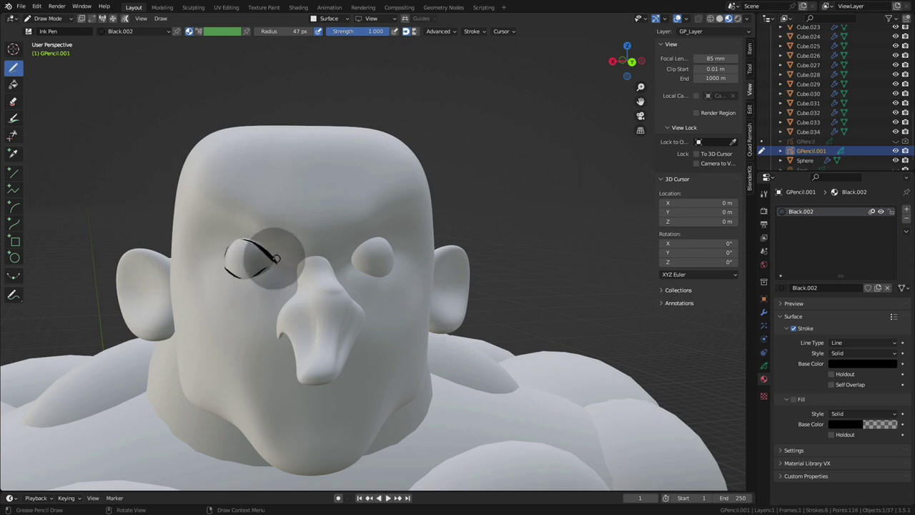
pyautogui.moveTo(225, 252); pyautogui.dragTo(275, 258)
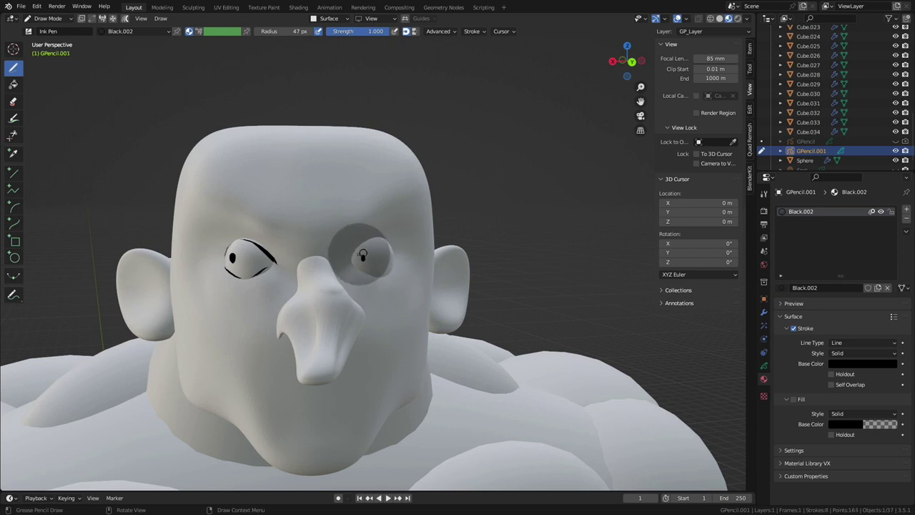
pyautogui.moveTo(351, 259)
pyautogui.mouseDown()
pyautogui.moveTo(393, 251)
pyautogui.moveTo(385, 276)
pyautogui.mouseUp()
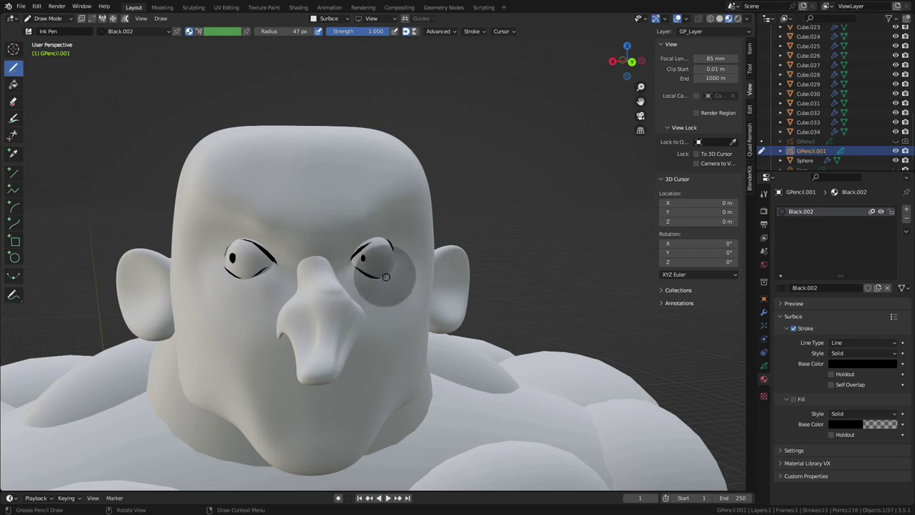
pyautogui.moveTo(312, 263)
pyautogui.mouseDown()
pyautogui.moveTo(323, 298)
pyautogui.moveTo(301, 365)
pyautogui.moveTo(323, 383)
pyautogui.moveTo(338, 378)
pyautogui.moveTo(361, 319)
pyautogui.mouseUp()
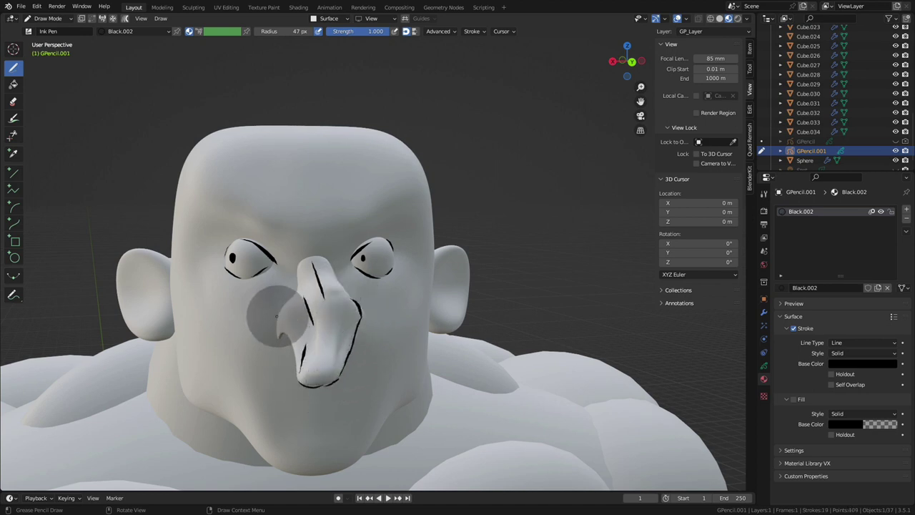
pyautogui.moveTo(277, 316)
pyautogui.mouseDown()
pyautogui.moveTo(278, 335)
pyautogui.moveTo(293, 319)
pyautogui.mouseUp()
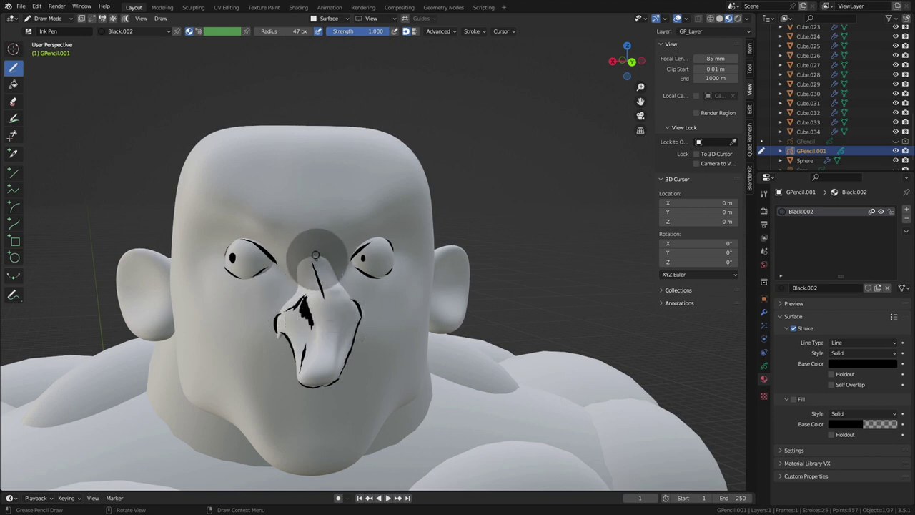
# Step: Ink a vertical scar and two diagonal scar lines across the forehead
pyautogui.moveTo(313, 252); pyautogui.dragTo(311, 154)
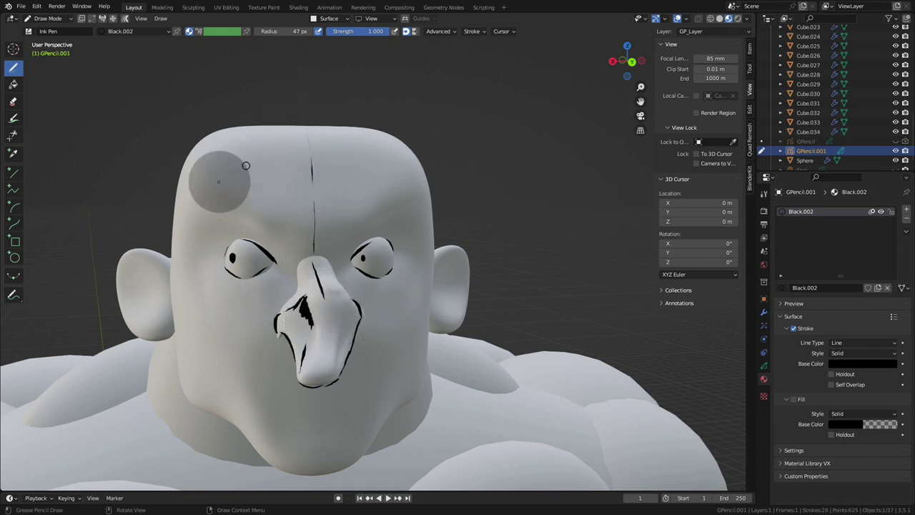
pyautogui.moveTo(205, 194); pyautogui.dragTo(236, 143)
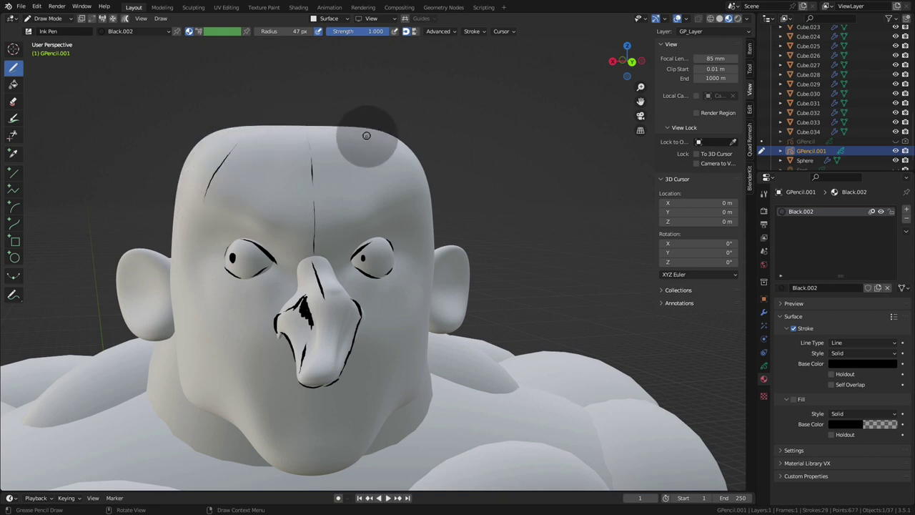
pyautogui.moveTo(368, 136); pyautogui.dragTo(392, 178)
# Step: Draw bushy left and right eyebrows with many short feathery strokes
pyautogui.moveTo(193, 221)
pyautogui.mouseDown()
pyautogui.moveTo(233, 202)
pyautogui.moveTo(283, 219)
pyautogui.mouseUp()
pyautogui.moveTo(239, 205); pyautogui.dragTo(285, 226)
pyautogui.moveTo(243, 211); pyautogui.dragTo(283, 229)
pyautogui.moveTo(245, 205); pyautogui.dragTo(280, 225)
pyautogui.moveTo(344, 227); pyautogui.dragTo(383, 212)
pyautogui.moveTo(346, 225); pyautogui.dragTo(386, 212)
pyautogui.moveTo(350, 223)
pyautogui.mouseDown()
pyautogui.moveTo(383, 209)
pyautogui.moveTo(409, 214)
pyautogui.mouseUp()
pyautogui.moveTo(374, 209); pyautogui.dragTo(410, 217)
pyautogui.moveTo(377, 206); pyautogui.dragTo(411, 223)
pyautogui.moveTo(379, 208); pyautogui.dragTo(409, 220)
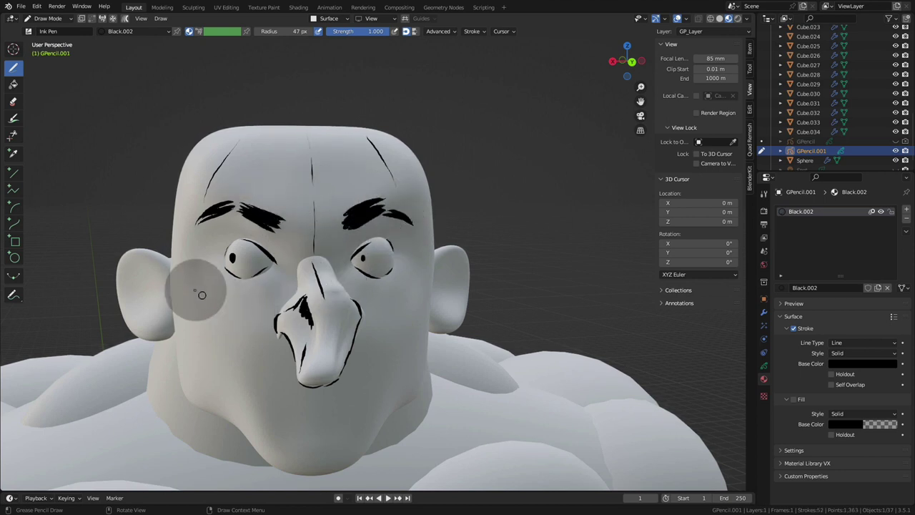
# Step: Add cheek creases on both sides of the nose, a long cheek line and a chin line
pyautogui.moveTo(188, 299); pyautogui.dragTo(240, 346)
pyautogui.moveTo(311, 387); pyautogui.dragTo(314, 468)
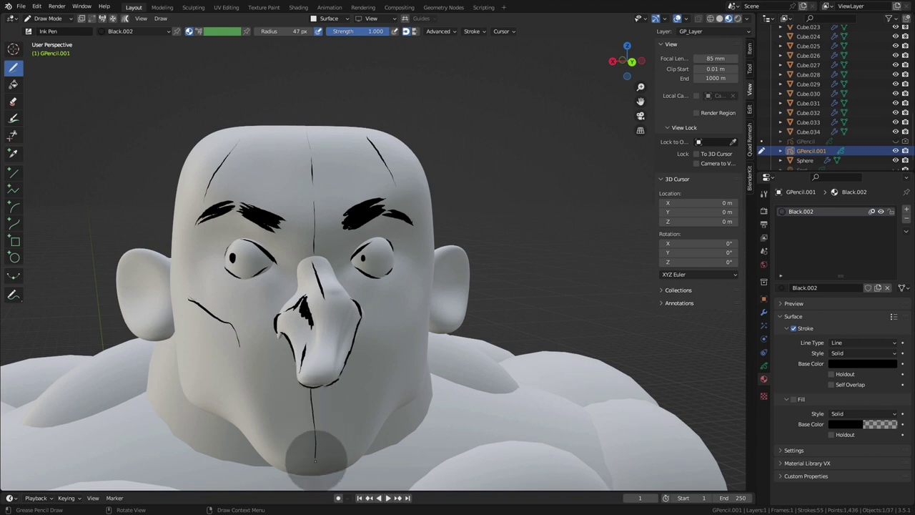
pyautogui.moveTo(173, 278)
pyautogui.mouseDown()
pyautogui.moveTo(289, 297)
pyautogui.moveTo(428, 293)
pyautogui.mouseUp()
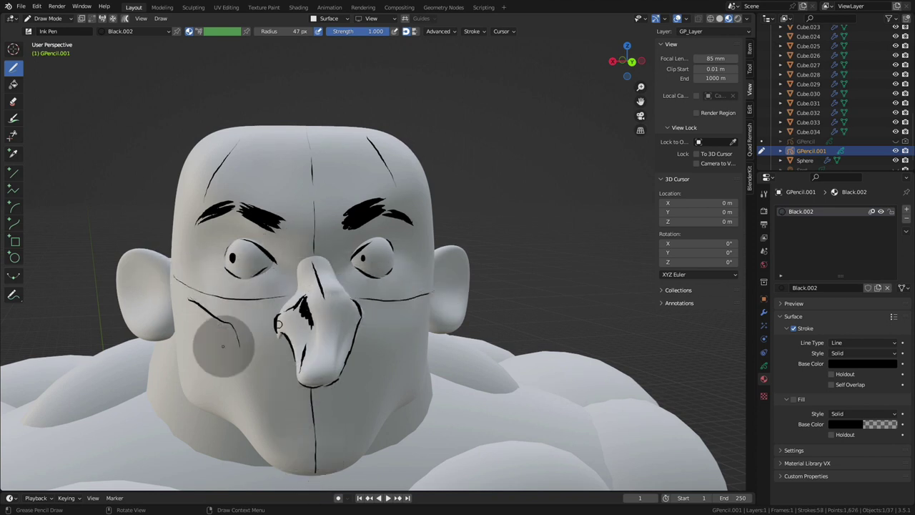
pyautogui.moveTo(183, 319); pyautogui.dragTo(242, 409)
pyautogui.moveTo(627, 63)
pyautogui.mouseDown()
pyautogui.moveTo(646, 98)
pyautogui.moveTo(358, 398)
pyautogui.mouseUp()
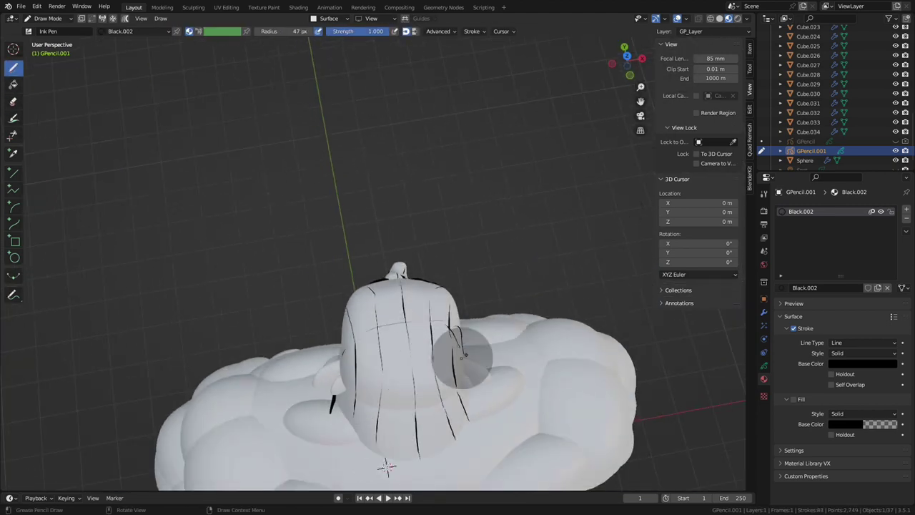
# Step: Ink hair strokes over the head and hatch the face, nose, cheeks and side of head
pyautogui.moveTo(466, 351); pyautogui.dragTo(754, 6, button='middle')
pyautogui.moveTo(627, 63); pyautogui.dragTo(647, 71)
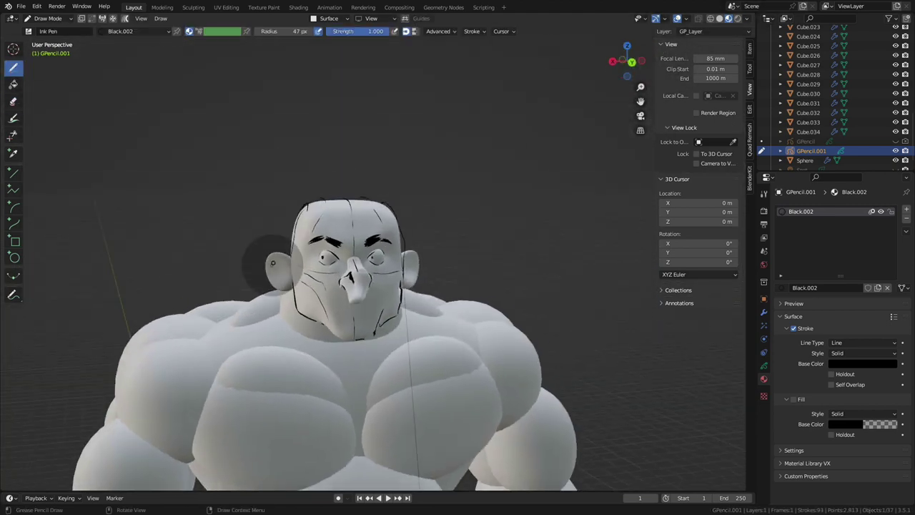
pyautogui.moveTo(293, 264)
pyautogui.mouseDown()
pyautogui.moveTo(403, 255)
pyautogui.moveTo(338, 311)
pyautogui.moveTo(303, 257)
pyautogui.moveTo(343, 225)
pyautogui.moveTo(357, 300)
pyautogui.mouseUp()
pyautogui.scroll(4, 343, 286)
pyautogui.moveTo(207, 243); pyautogui.dragTo(243, 293)
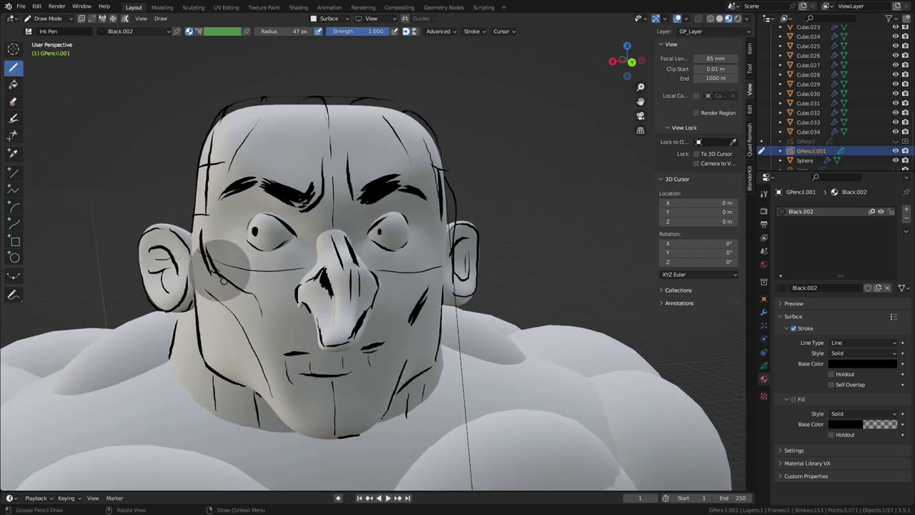
pyautogui.moveTo(171, 321); pyautogui.dragTo(200, 379)
pyautogui.moveTo(429, 271); pyautogui.dragTo(463, 304)
pyautogui.moveTo(143, 335); pyautogui.dragTo(122, 398)
pyautogui.scroll(-4, 122, 398)
# Step: From a side view, erase stray strokes near the ear, then ink side hair and ear hatching
pyautogui.moveTo(647, 369)
pyautogui.mouseDown(button='middle')
pyautogui.moveTo(517, 78)
pyautogui.moveTo(488, 368)
pyautogui.mouseUp(button='middle')
pyautogui.press('e')
pyautogui.moveTo(490, 368); pyautogui.dragTo(604, 350)
pyautogui.press('d')
pyautogui.moveTo(429, 164); pyautogui.dragTo(500, 243)
pyautogui.moveTo(500, 343); pyautogui.dragTo(543, 371)
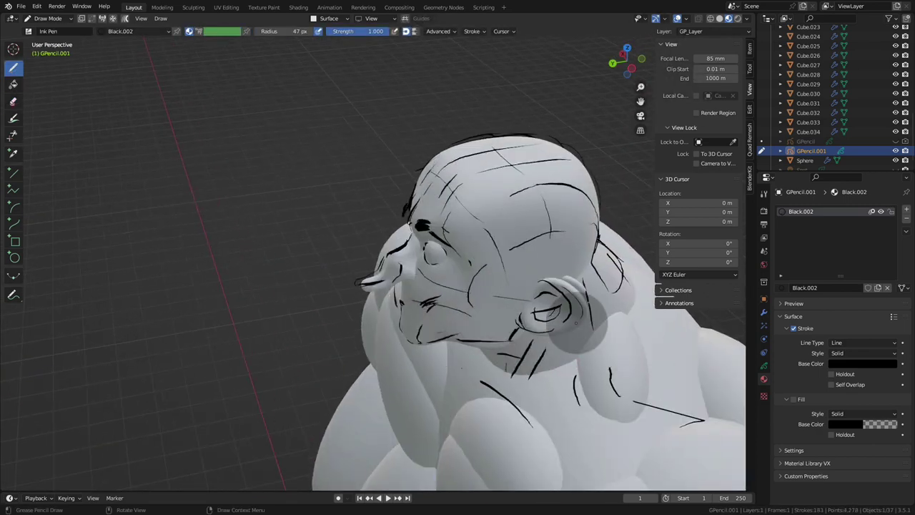
pyautogui.moveTo(550, 207); pyautogui.dragTo(565, 264)
# Step: Back in front view, hatch both cheeks, wrinkles around and under the eyes, and nose detail
pyautogui.moveTo(657, 111); pyautogui.dragTo(500, 214, button='middle')
pyautogui.moveTo(243, 236); pyautogui.dragTo(285, 343)
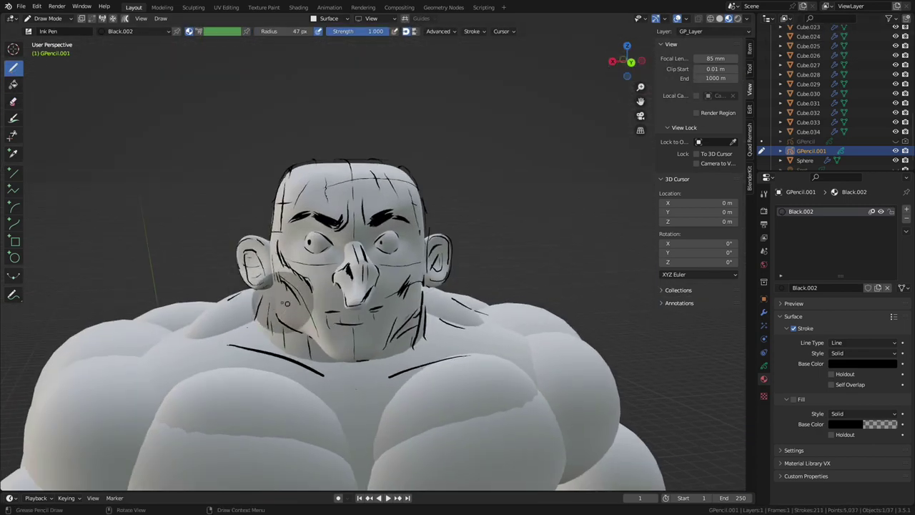
pyautogui.moveTo(400, 286); pyautogui.dragTo(422, 339)
pyautogui.moveTo(336, 343); pyautogui.dragTo(297, 247)
pyautogui.moveTo(400, 243); pyautogui.dragTo(413, 261)
pyautogui.moveTo(286, 229); pyautogui.dragTo(298, 236)
pyautogui.moveTo(379, 227); pyautogui.dragTo(395, 233)
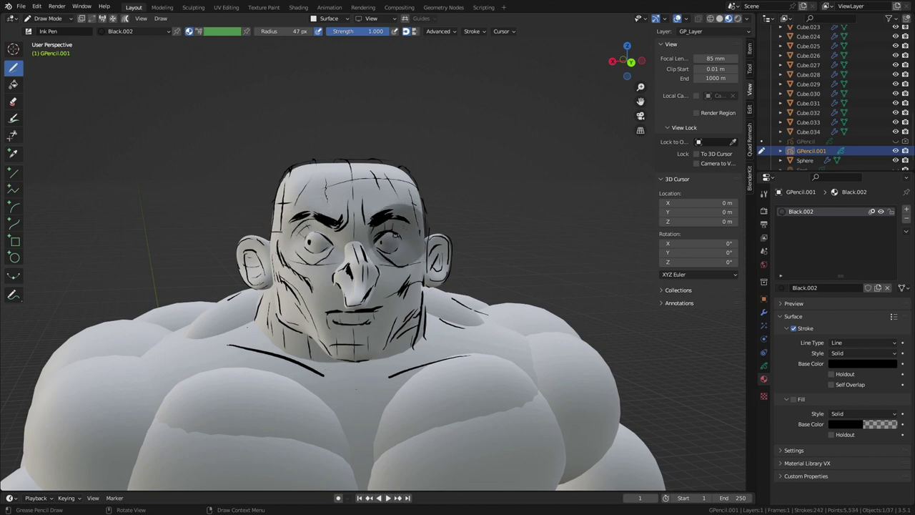
pyautogui.moveTo(307, 236); pyautogui.dragTo(325, 240)
pyautogui.moveTo(343, 247)
pyautogui.mouseDown()
pyautogui.moveTo(356, 255)
pyautogui.moveTo(357, 289)
pyautogui.mouseUp()
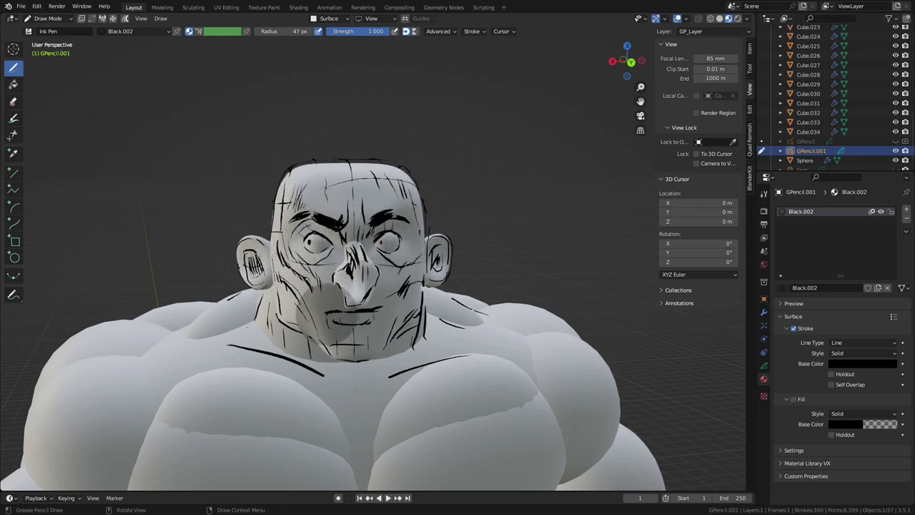
pyautogui.moveTo(626, 61)
pyautogui.mouseDown()
pyautogui.moveTo(602, 68)
pyautogui.moveTo(643, 65)
pyautogui.moveTo(633, 64)
pyautogui.mouseUp()
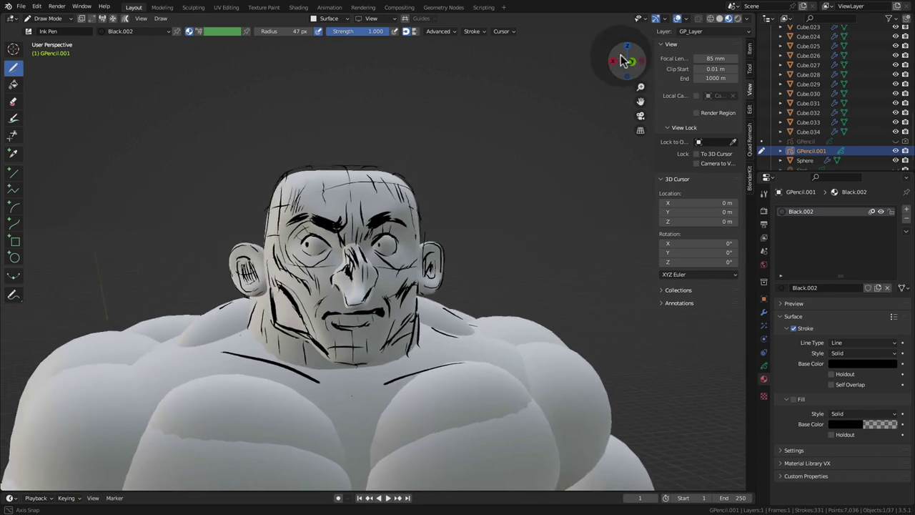
# Step: Select the Eraser, then hide Cube.023–Cube.034 and Cube.013–Cube.022 via their Outliner eye icons
pyautogui.click(13, 101)
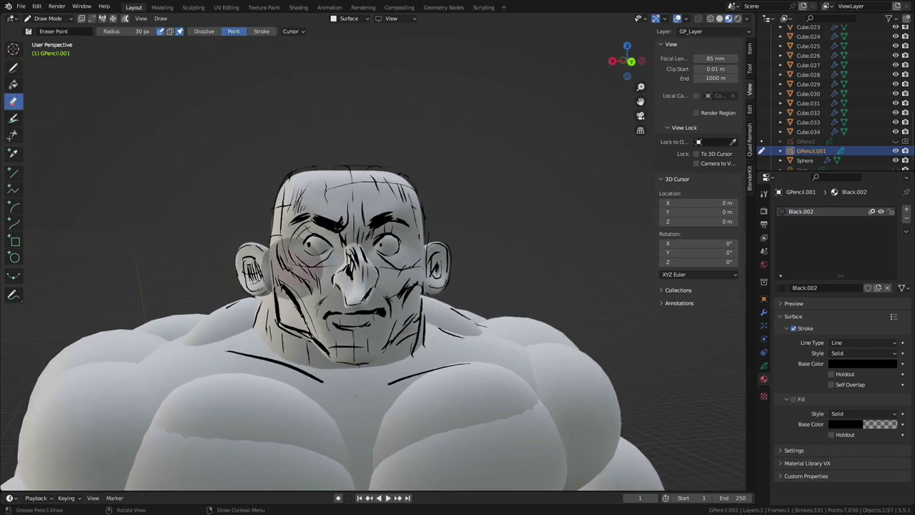
pyautogui.moveTo(624, 66); pyautogui.dragTo(645, 64)
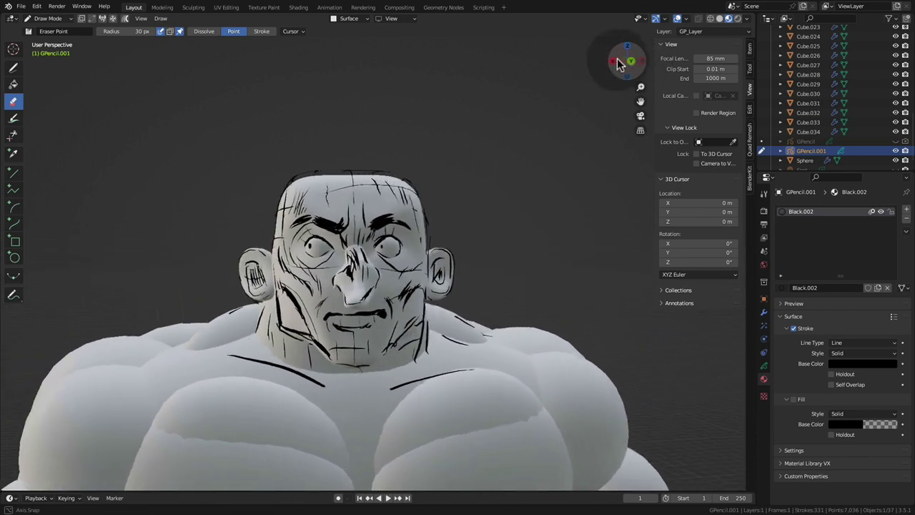
pyautogui.moveTo(646, 65); pyautogui.dragTo(601, 72)
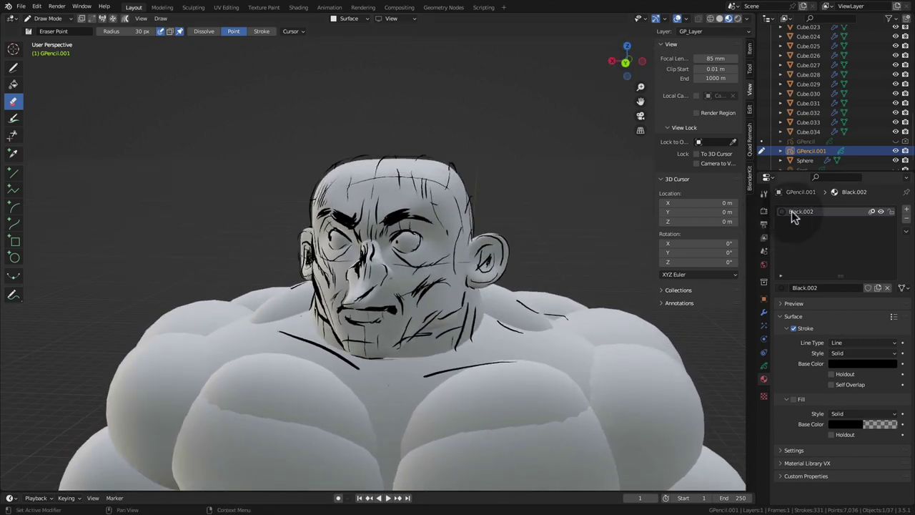
pyautogui.moveTo(894, 132); pyautogui.dragTo(901, 54)
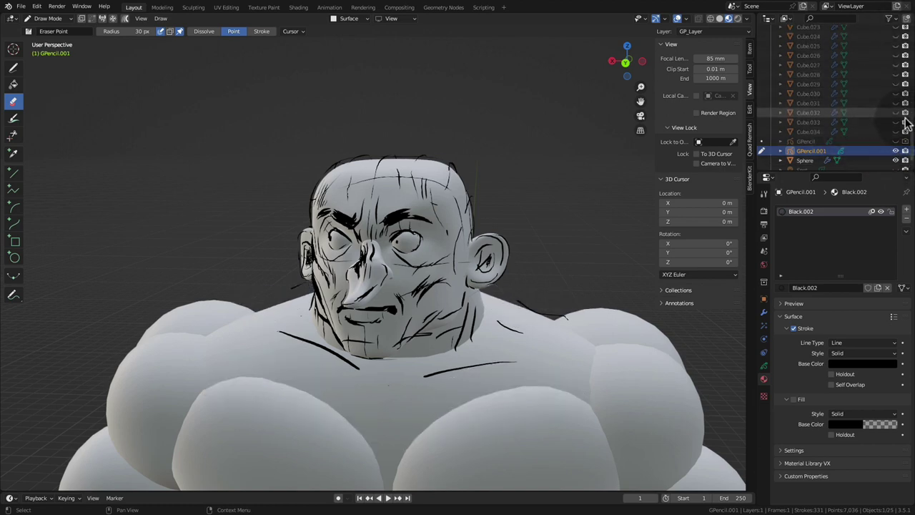
pyautogui.scroll(5, 899, 79)
pyautogui.moveTo(896, 113); pyautogui.dragTo(895, 29)
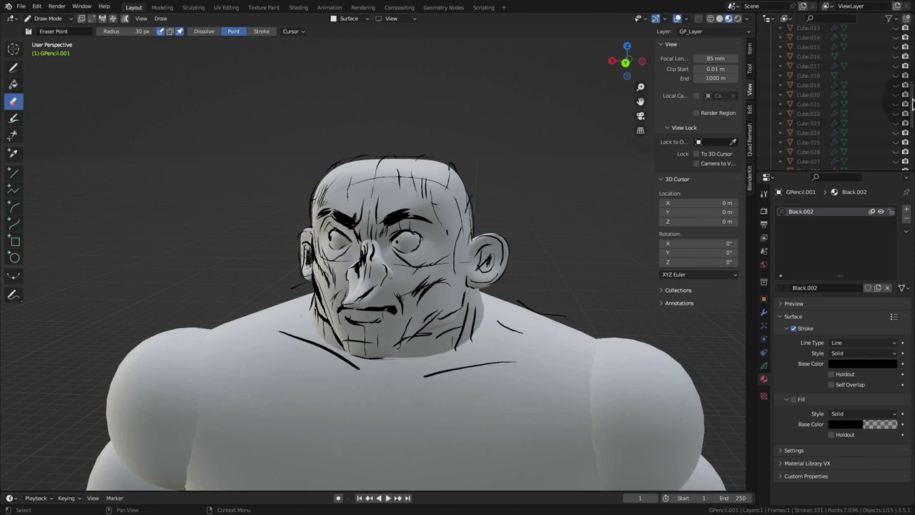
pyautogui.scroll(5, 902, 71)
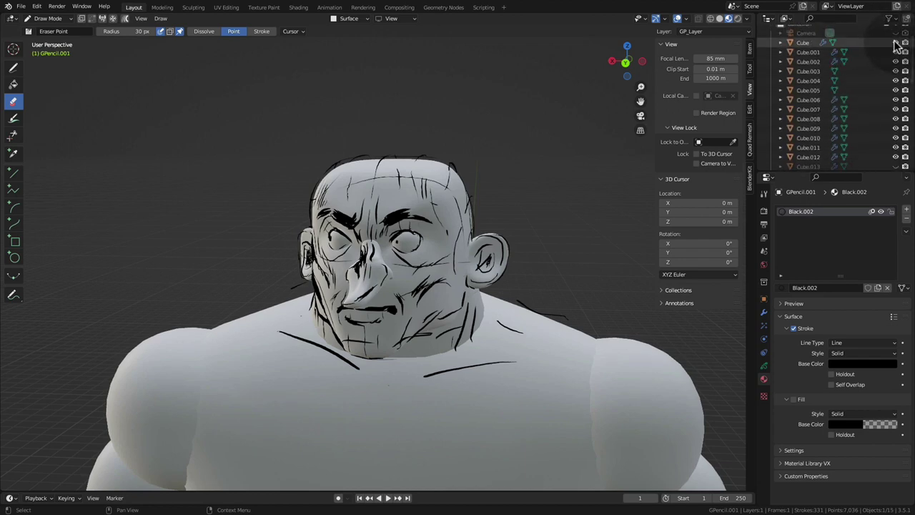
# Step: Hide the remaining Cube to Cube.012 body pieces and the Sphere eyeballs
pyautogui.moveTo(895, 43); pyautogui.dragTo(898, 156)
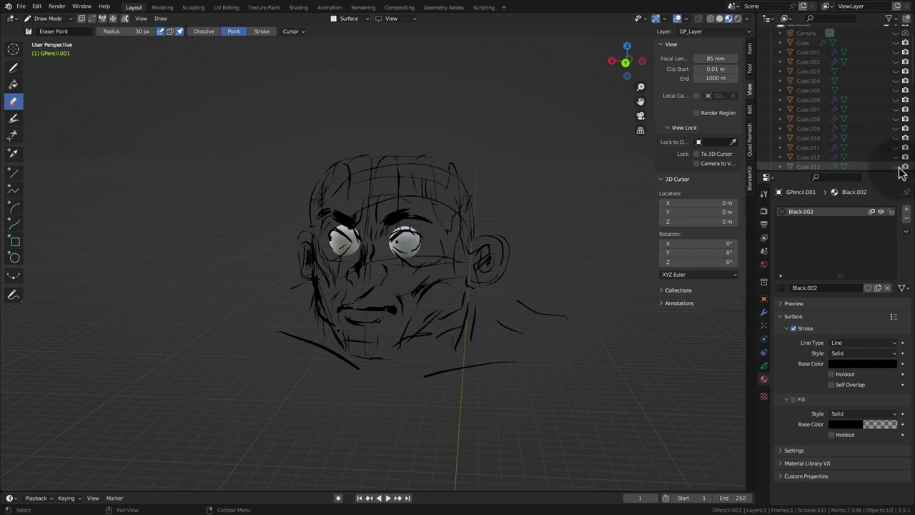
pyautogui.scroll(-3, 894, 161)
pyautogui.scroll(-5, 898, 158)
pyautogui.scroll(-2, 899, 158)
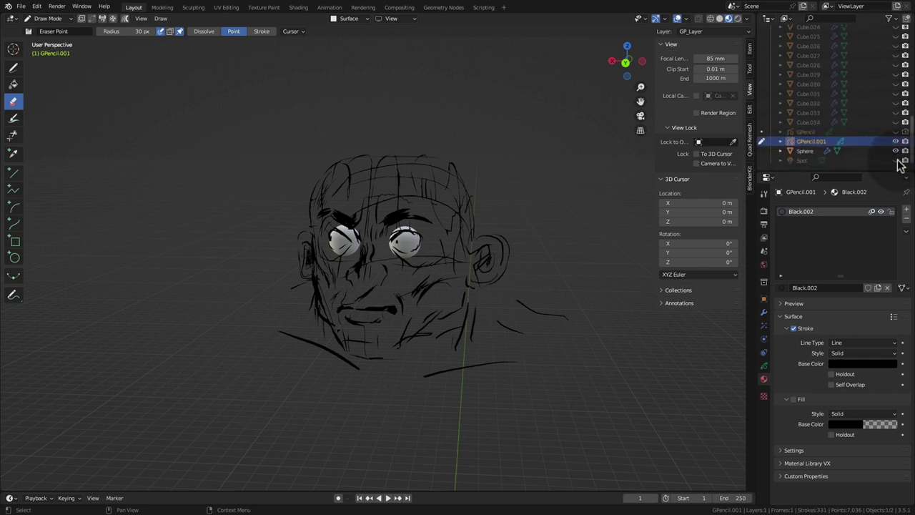
pyautogui.click(895, 152)
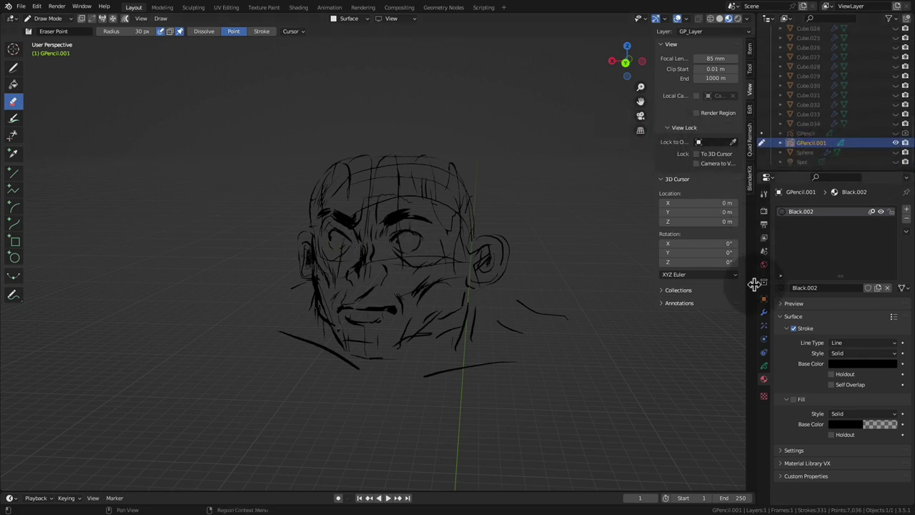
# Step: Set the World colour to white and view the sketch in Rendered shading
pyautogui.click(763, 265)
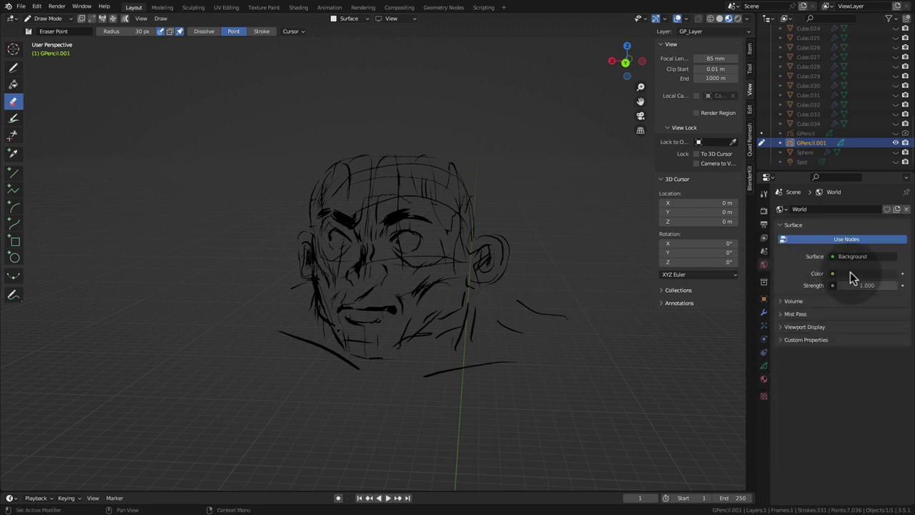
pyautogui.click(851, 273)
pyautogui.moveTo(891, 182); pyautogui.dragTo(889, 132)
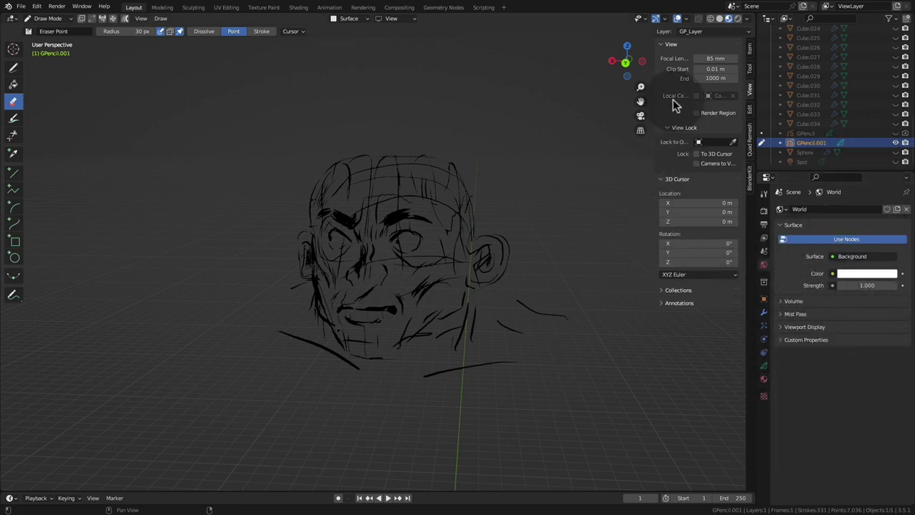
pyautogui.click(720, 19)
pyautogui.click(726, 19)
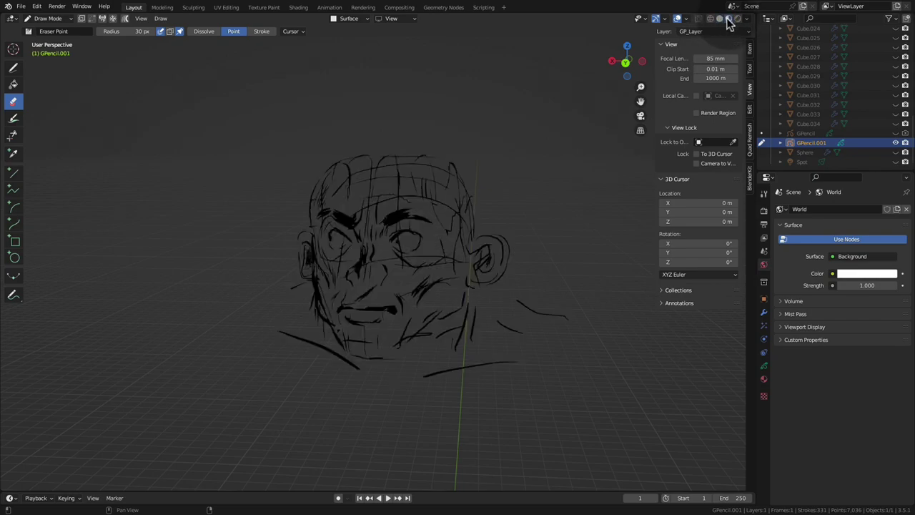
pyautogui.click(737, 18)
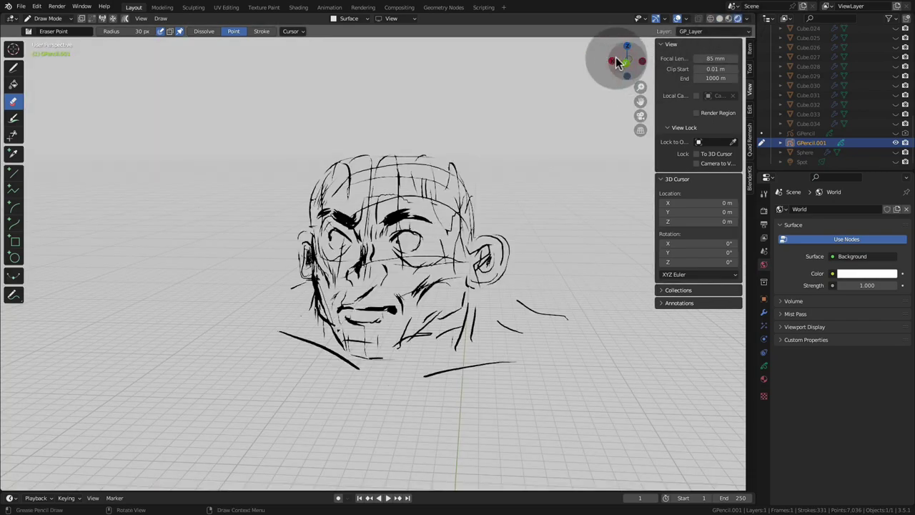
# Step: Erase stray strokes across the face, forehead and left cheek, checking from the side
pyautogui.moveTo(615, 57)
pyautogui.mouseDown()
pyautogui.moveTo(665, 63)
pyautogui.moveTo(641, 58)
pyautogui.moveTo(652, 47)
pyautogui.moveTo(658, 55)
pyautogui.moveTo(590, 67)
pyautogui.moveTo(555, 53)
pyautogui.moveTo(525, 62)
pyautogui.moveTo(651, 46)
pyautogui.moveTo(668, 57)
pyautogui.moveTo(629, 57)
pyautogui.moveTo(662, 55)
pyautogui.mouseUp()
pyautogui.moveTo(307, 266)
pyautogui.mouseDown()
pyautogui.moveTo(405, 288)
pyautogui.moveTo(376, 306)
pyautogui.moveTo(356, 300)
pyautogui.mouseUp()
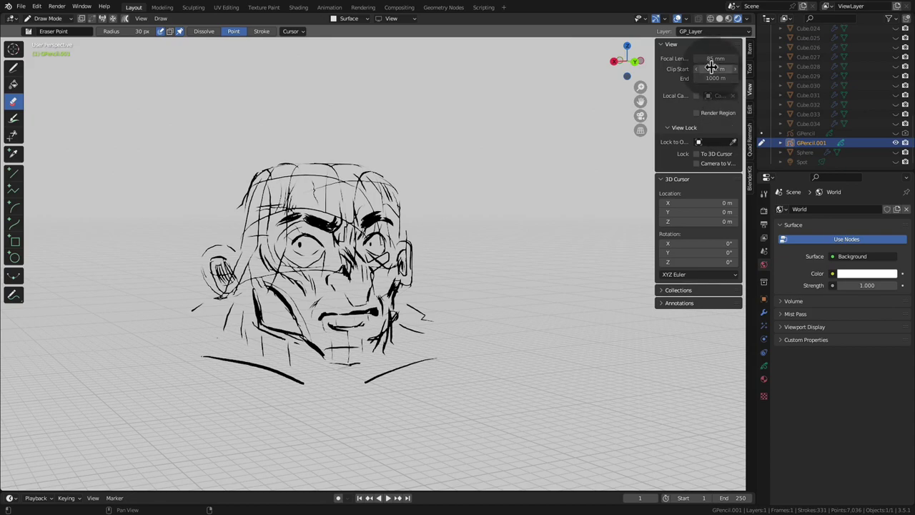
pyautogui.moveTo(419, 207); pyautogui.dragTo(237, 291)
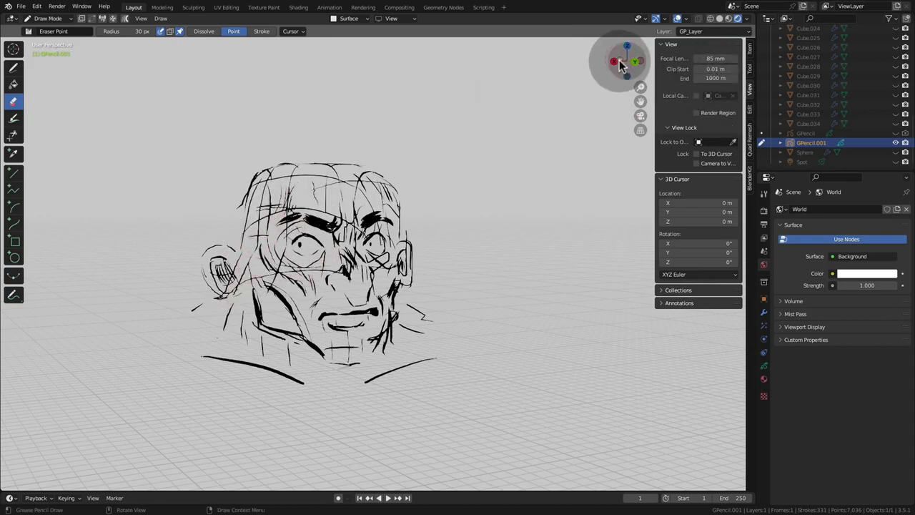
pyautogui.moveTo(619, 60); pyautogui.dragTo(720, 66)
pyautogui.moveTo(625, 60); pyautogui.dragTo(594, 58)
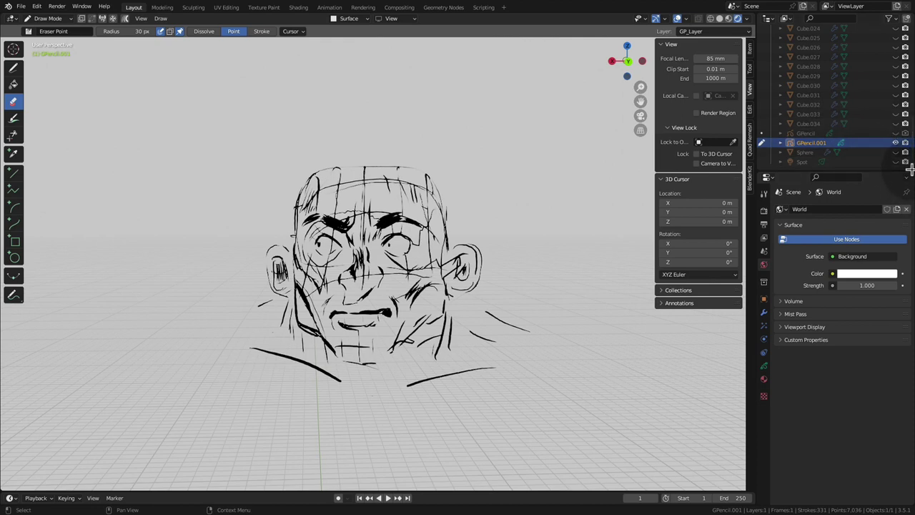
# Step: Try Clip End values of 10 m, 1 m and about 2 m, then raise it to 9 m
pyautogui.moveTo(713, 78)
pyautogui.mouseDown()
pyautogui.moveTo(648, 84)
pyautogui.moveTo(714, 74)
pyautogui.mouseUp()
pyautogui.write('8')
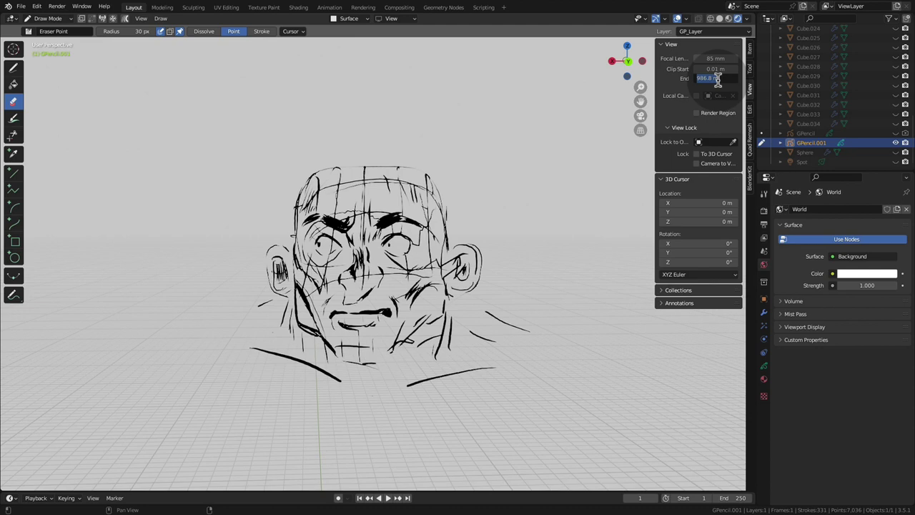
pyautogui.press('Return')
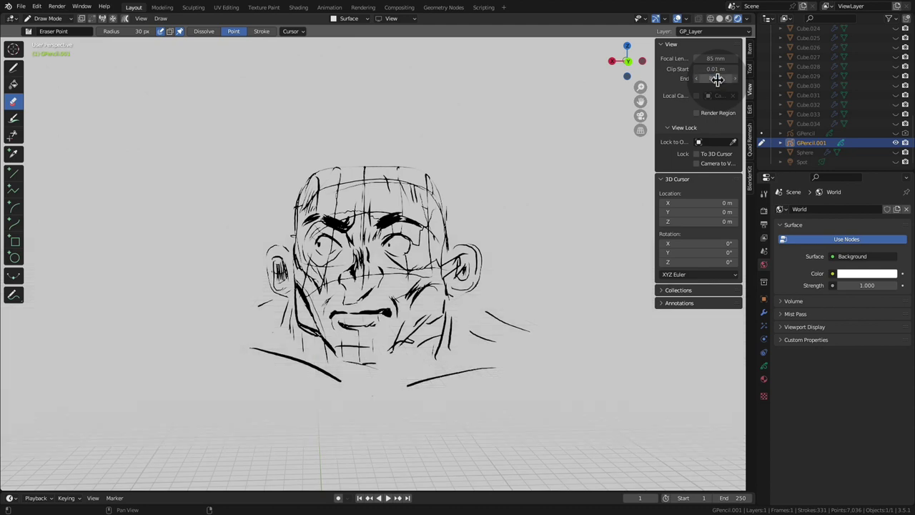
pyautogui.click(712, 77)
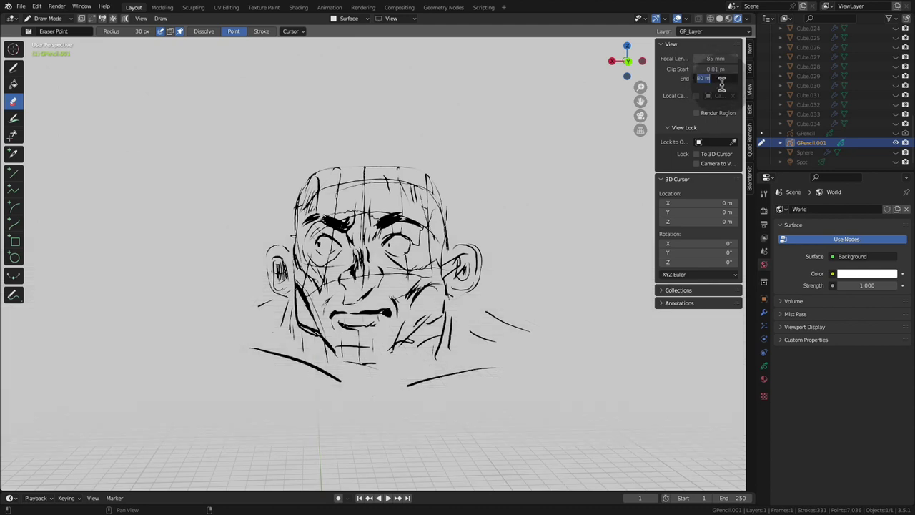
pyautogui.write('10')
pyautogui.press('Return')
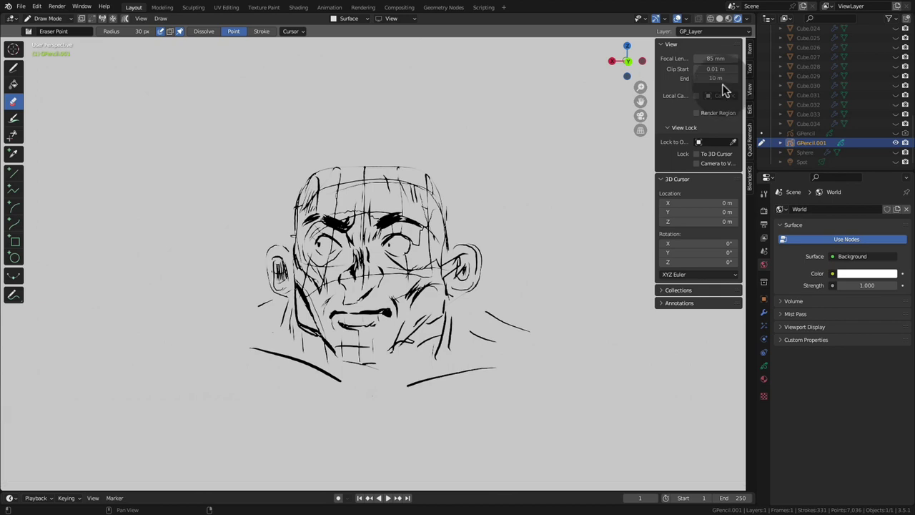
pyautogui.write('1')
pyautogui.press('Return')
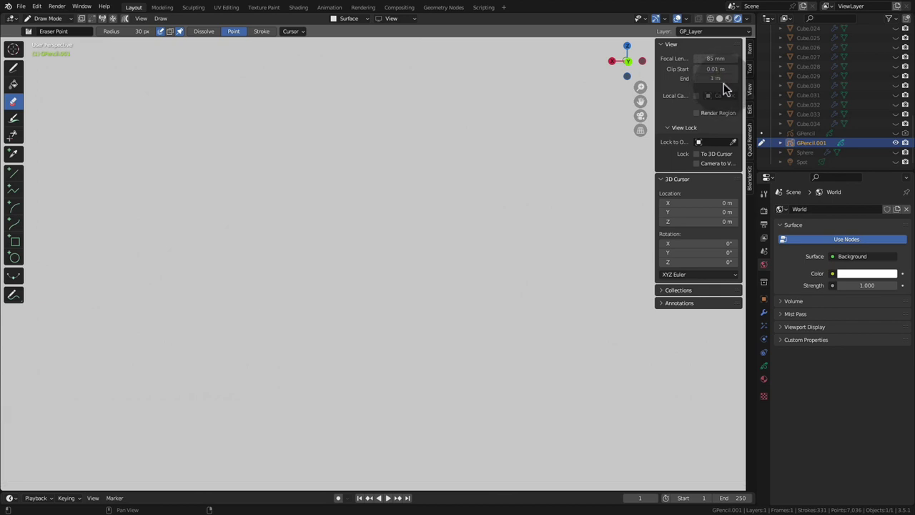
pyautogui.click(722, 79)
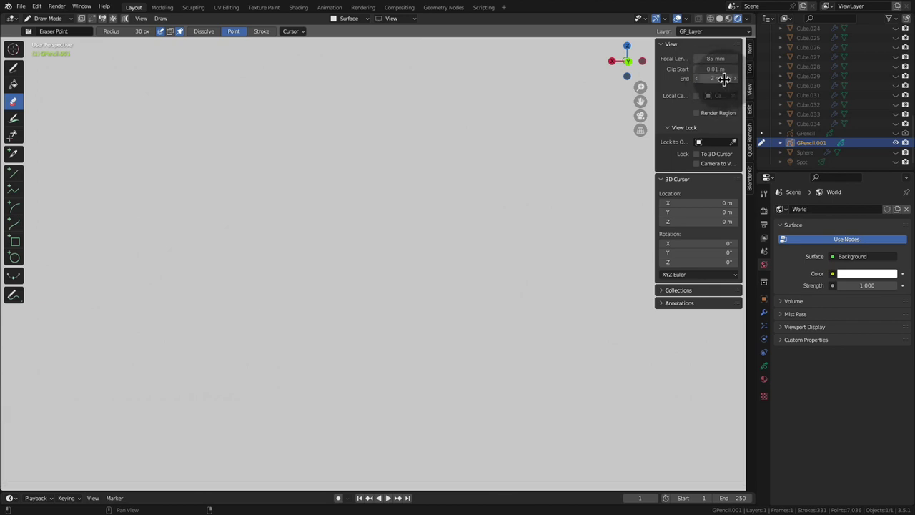
pyautogui.moveTo(724, 79); pyautogui.dragTo(713, 79)
pyautogui.press('Return')
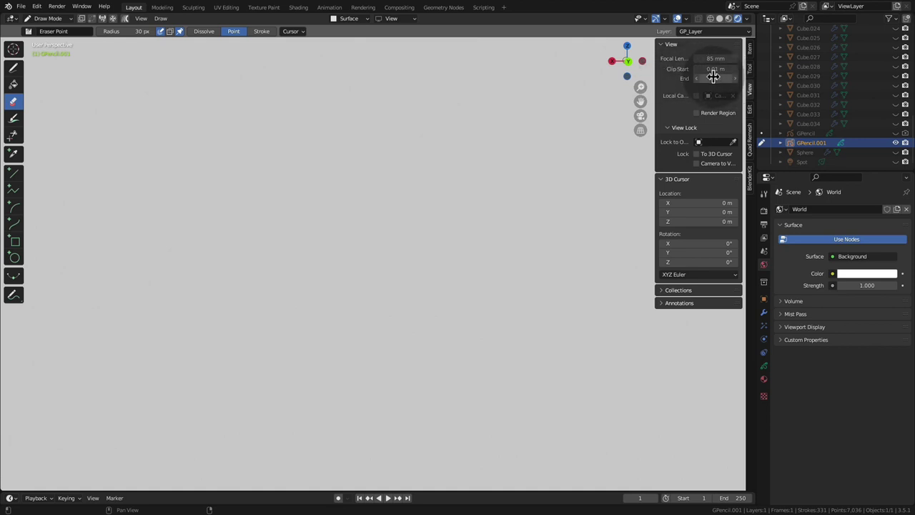
pyautogui.moveTo(741, 81); pyautogui.dragTo(749, 80)
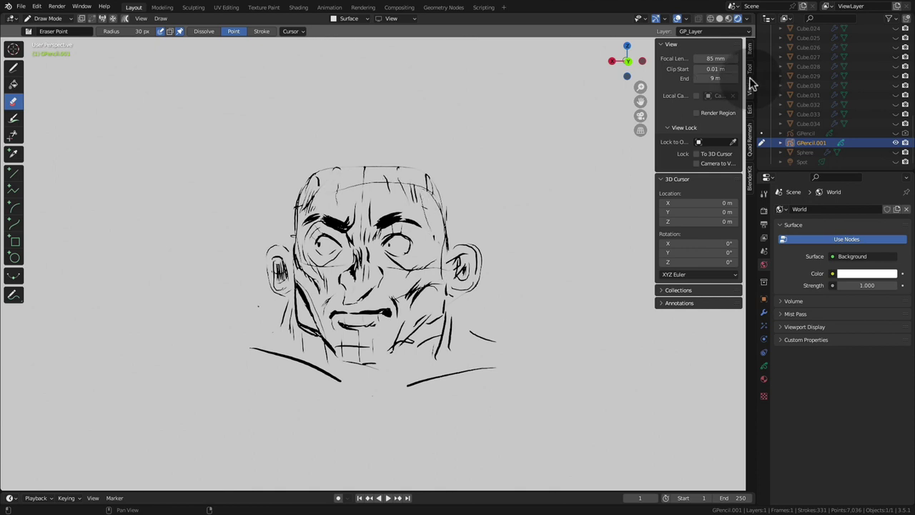
# Step: Erase faint stray strokes around the left eye, between the eyes and along the nose
pyautogui.moveTo(322, 247)
pyautogui.mouseDown()
pyautogui.moveTo(371, 215)
pyautogui.moveTo(335, 329)
pyautogui.mouseUp()
pyautogui.moveTo(323, 229); pyautogui.dragTo(331, 269)
pyautogui.moveTo(314, 399); pyautogui.dragTo(355, 246)
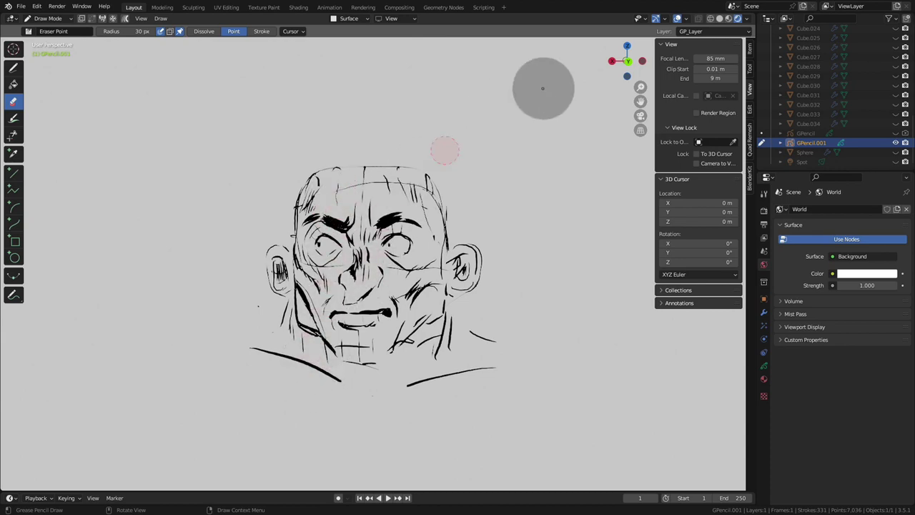
# Step: Lower the viewport Clip End to about 5.5 m, orbiting to check the sketch
pyautogui.moveTo(626, 61); pyautogui.dragTo(627, 63)
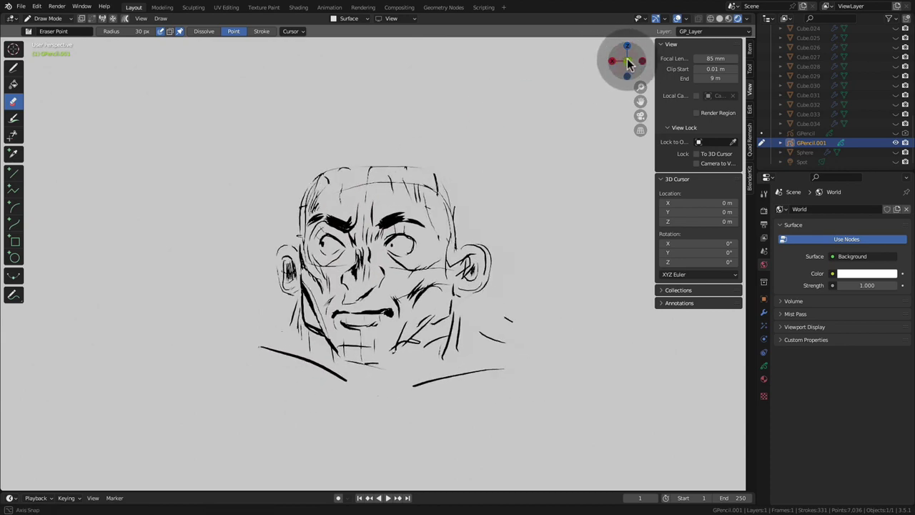
pyautogui.moveTo(628, 63)
pyautogui.mouseDown()
pyautogui.moveTo(647, 58)
pyautogui.moveTo(633, 66)
pyautogui.moveTo(660, 37)
pyautogui.mouseUp()
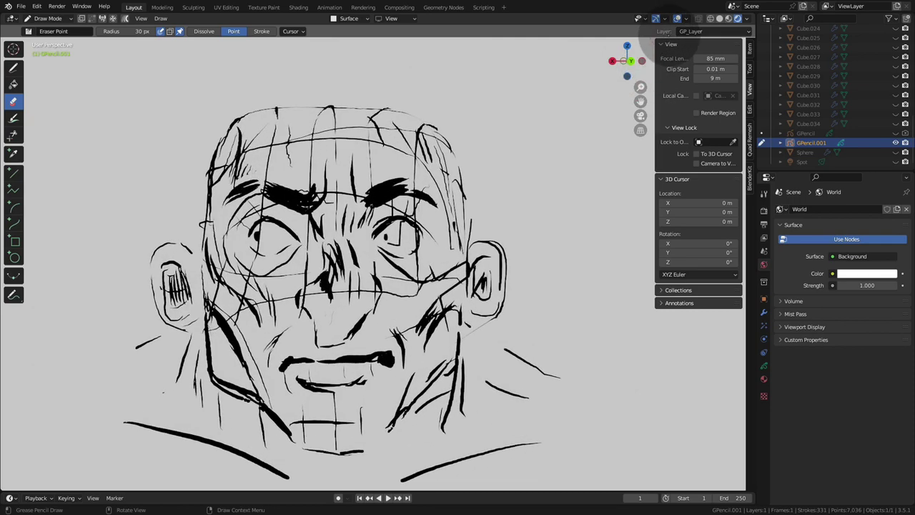
pyautogui.keyDown('shift'); pyautogui.moveTo(714, 75); pyautogui.dragTo(719, 77, button='middle'); pyautogui.keyUp('shift')
pyautogui.moveTo(705, 83); pyautogui.dragTo(694, 82)
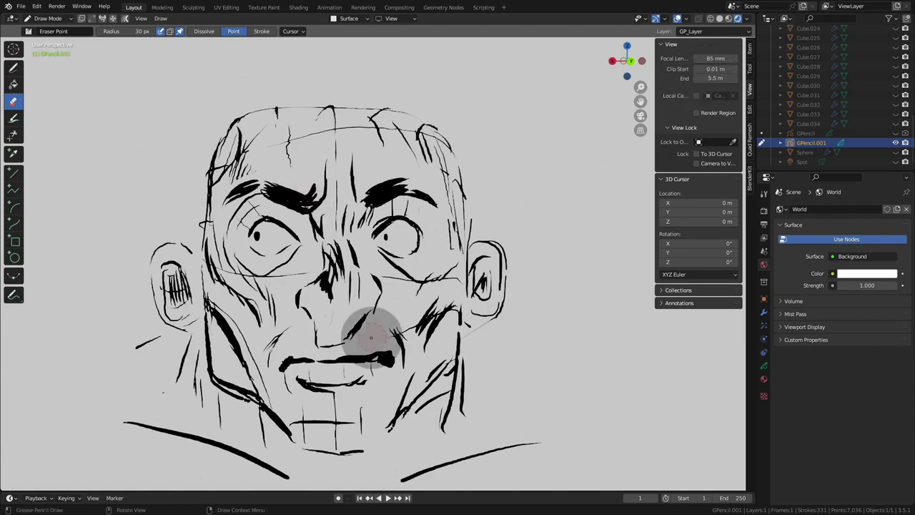
pyautogui.moveTo(632, 61); pyautogui.dragTo(640, 63)
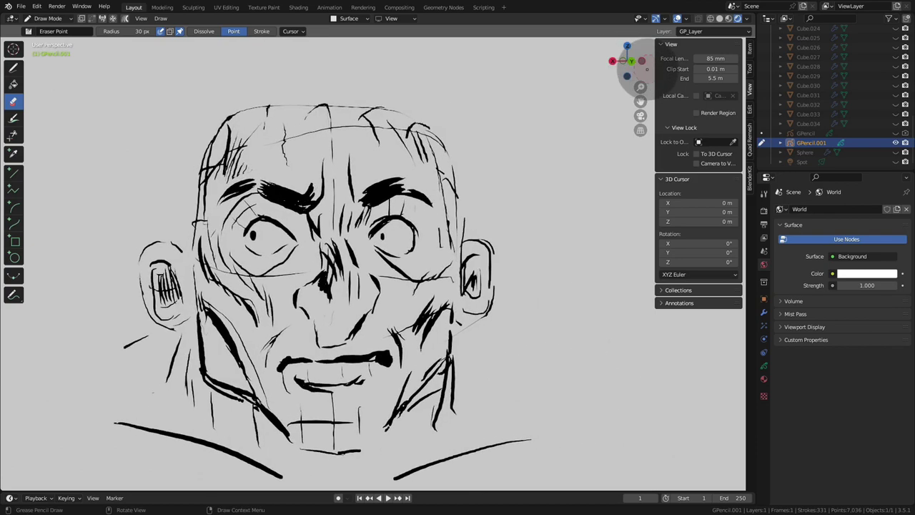